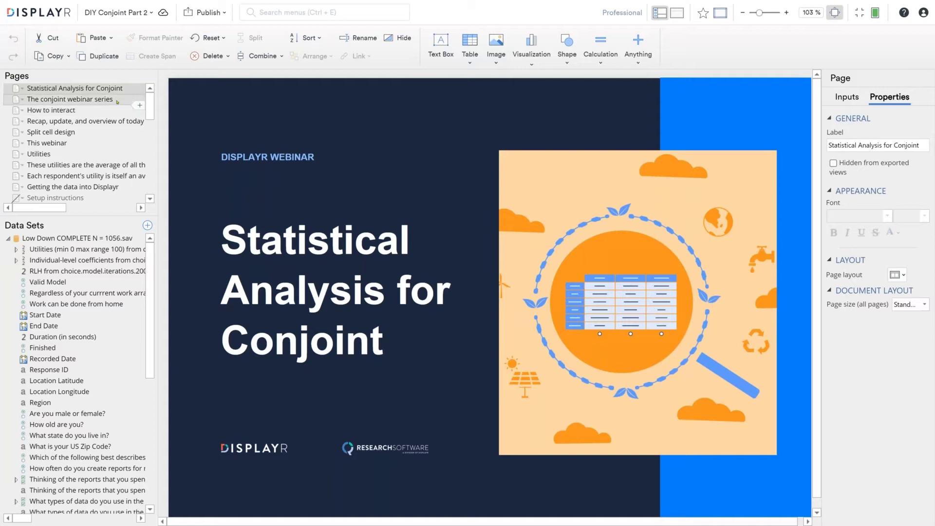
Go to The conjoint webinar series page listing the ten scheduled steps.
click(116, 99)
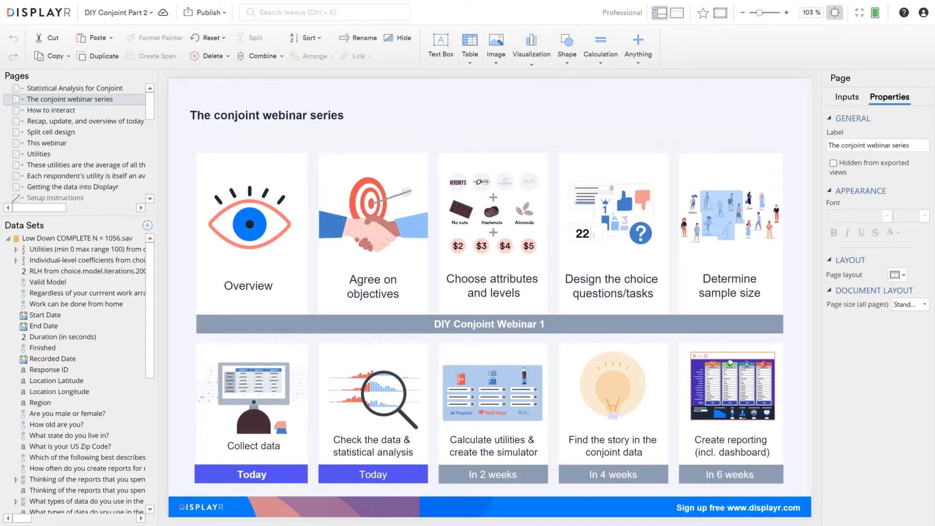
Show the How to interact page from the Pages tree.
click(35, 110)
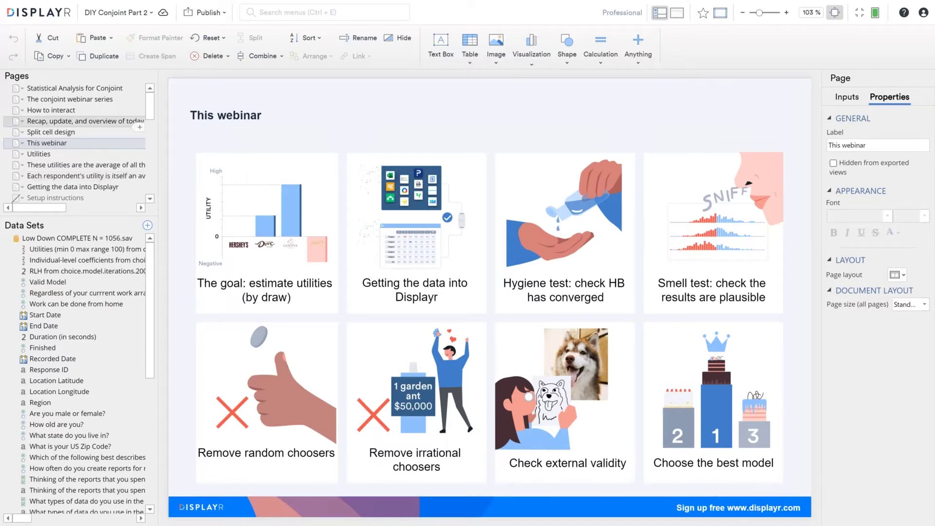
Show the Utilities page with its bar chart of attribute-level utilities.
click(47, 155)
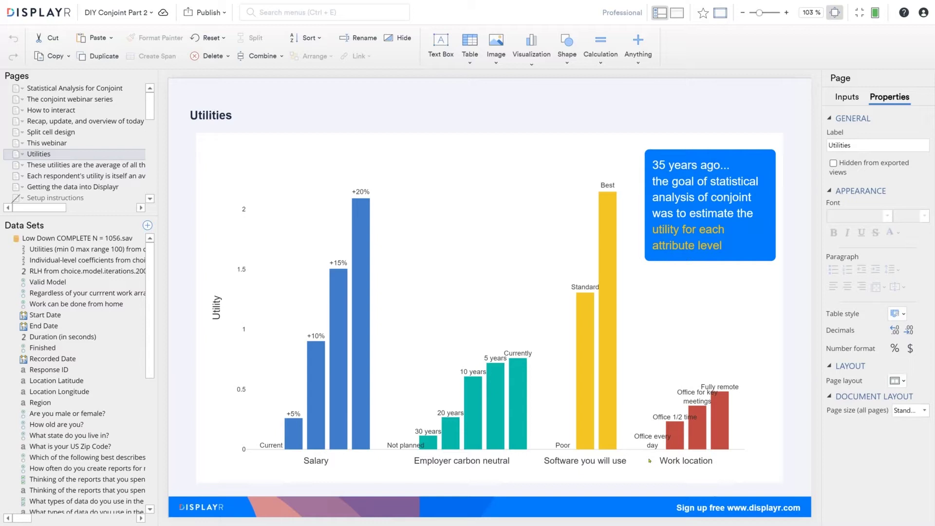
click(74, 165)
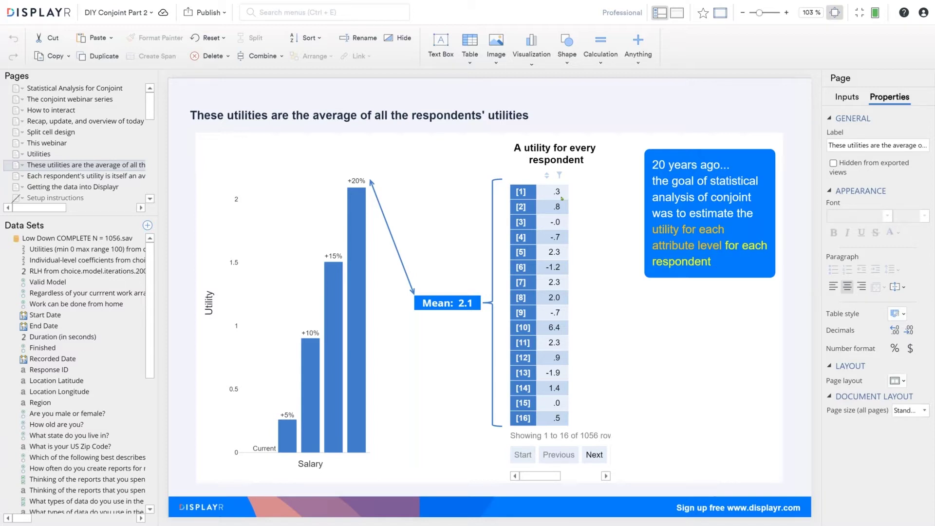
Show the page explaining each respondent's utility as an average of 100 draws.
click(51, 177)
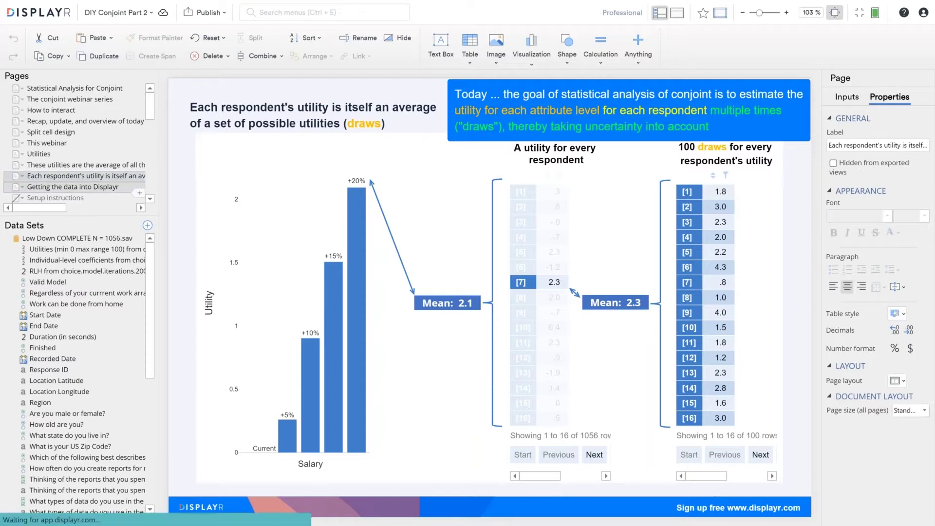
Leave full screen and create a blank Standard (4:3) document named 'Checking my soft send'.
click(73, 187)
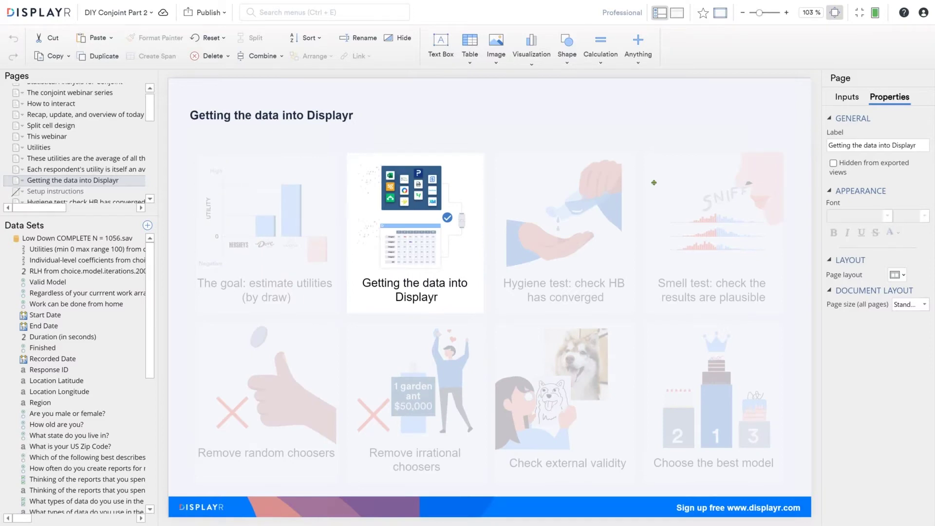
key(F11)
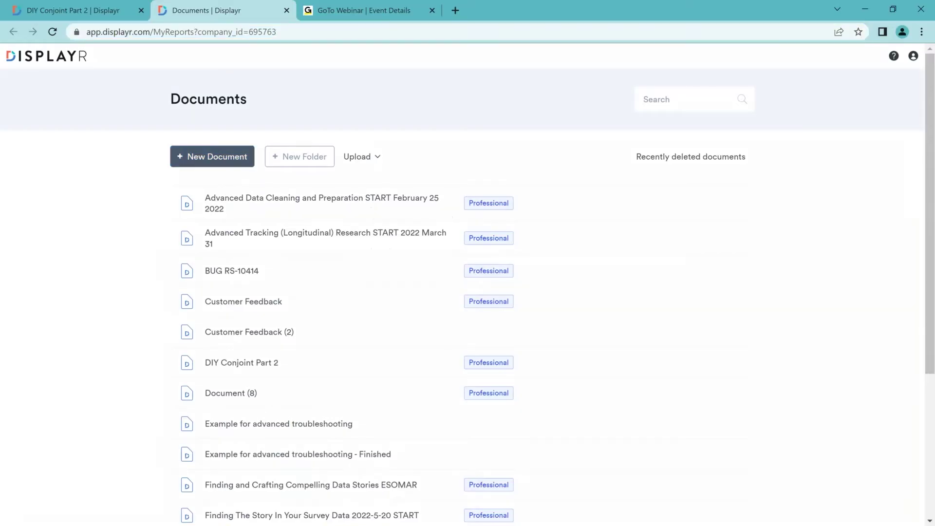
click(212, 156)
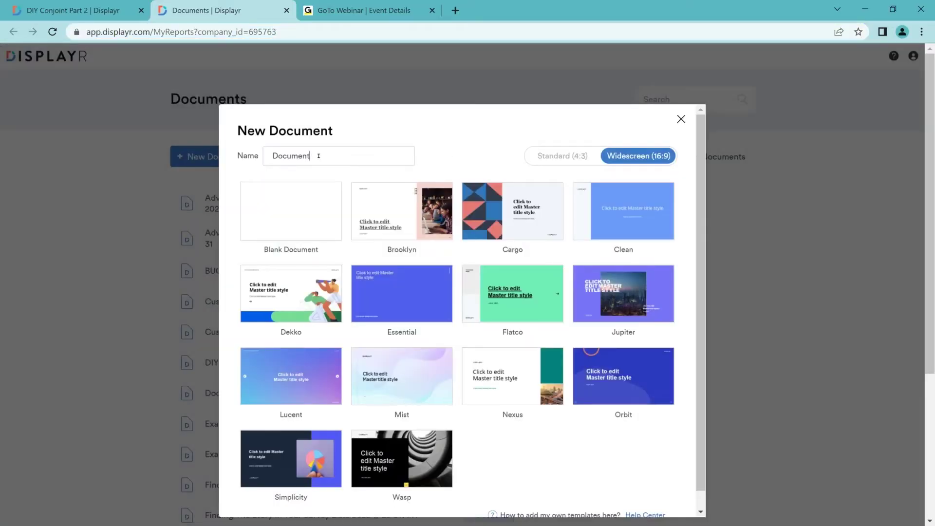
double_click(319, 155)
text(Checking my soft send)
click(568, 156)
click(284, 214)
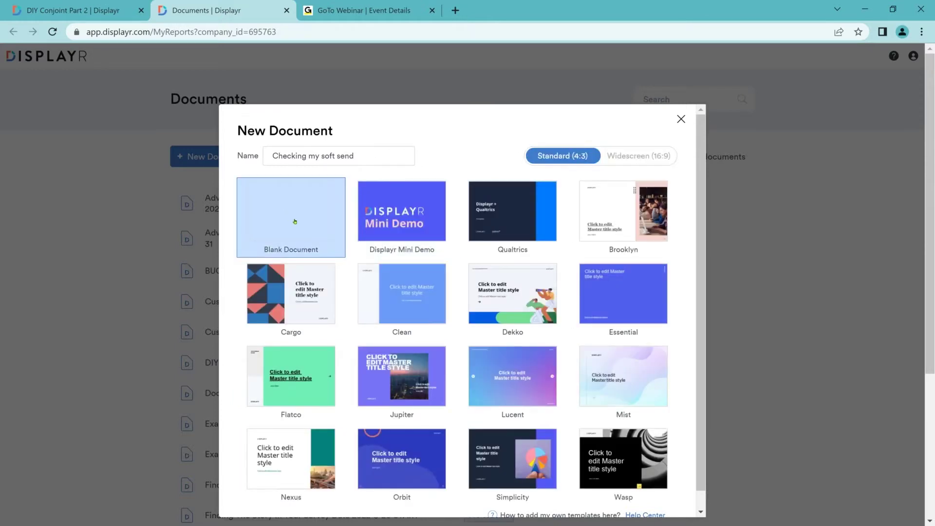
double_click(295, 222)
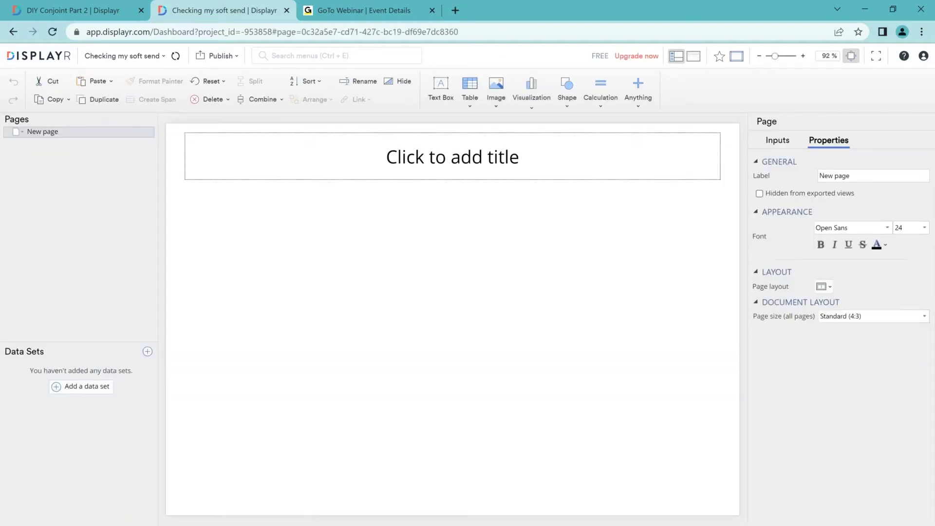
Add Low Down SOFT SEND N = 100.sav from the Downloads folder as a data set.
click(81, 386)
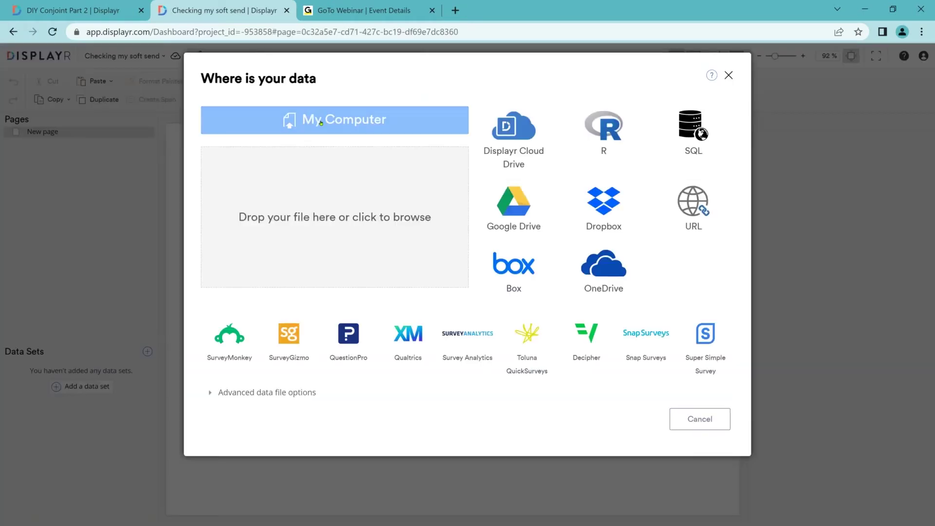
click(321, 123)
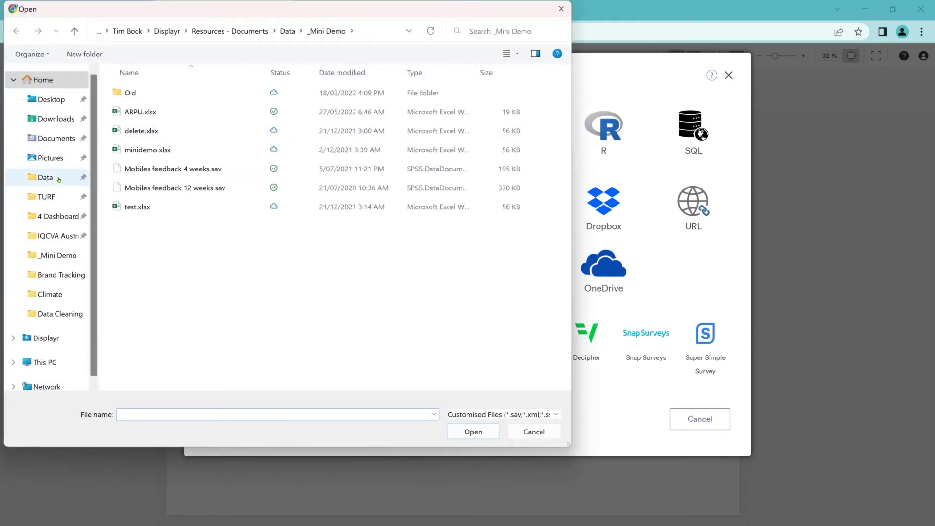
click(60, 121)
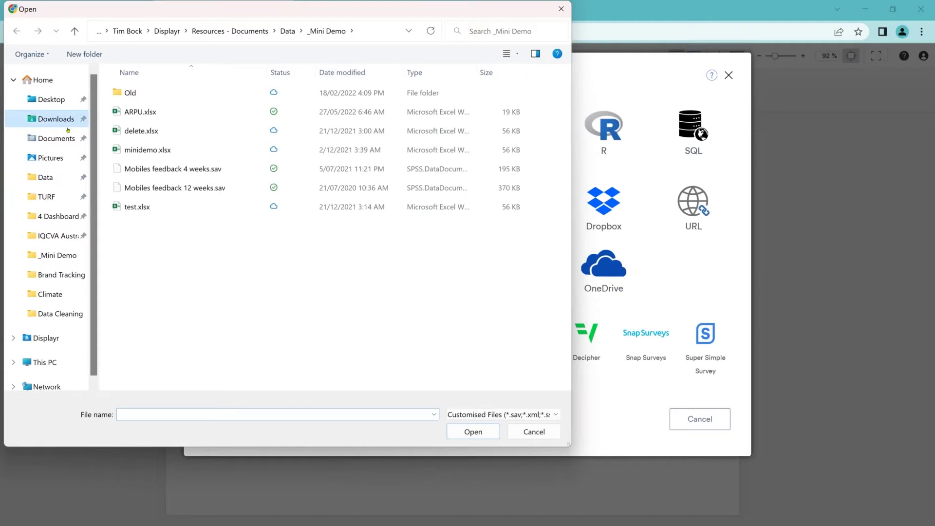
click(219, 128)
click(479, 433)
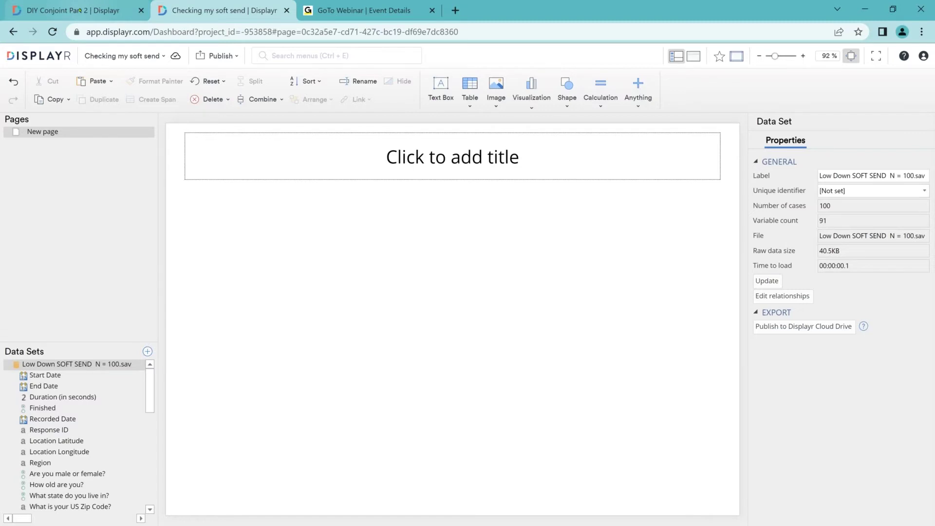
Select the Choice Model design output on DIY Conjoint Part 2's Recap page, then return.
click(80, 10)
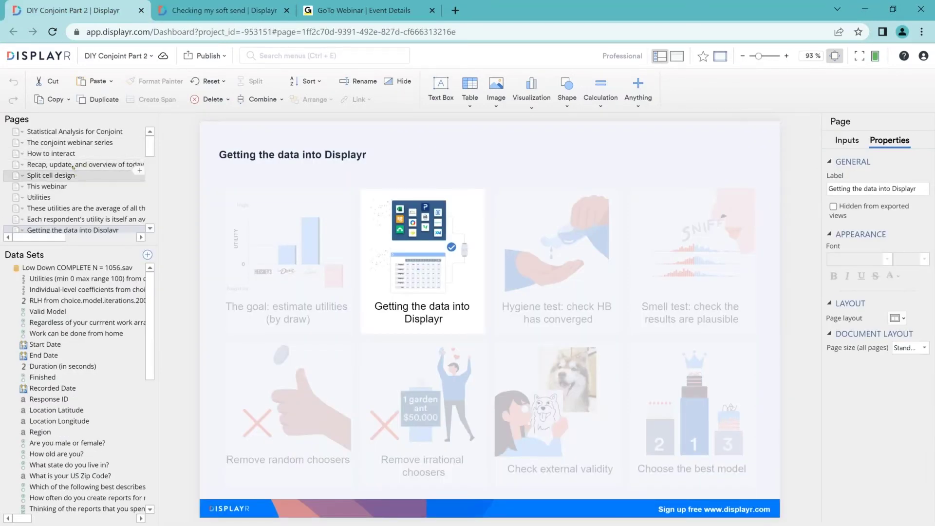
click(73, 166)
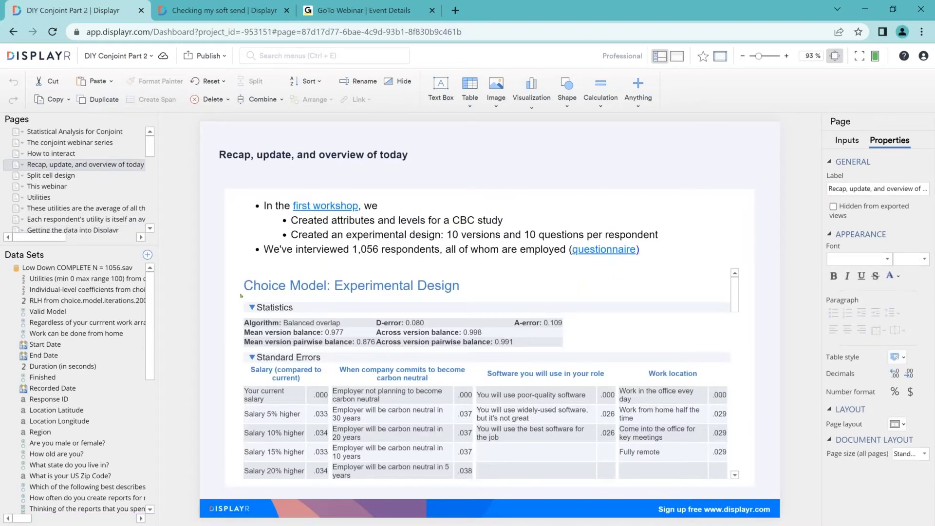
click(257, 274)
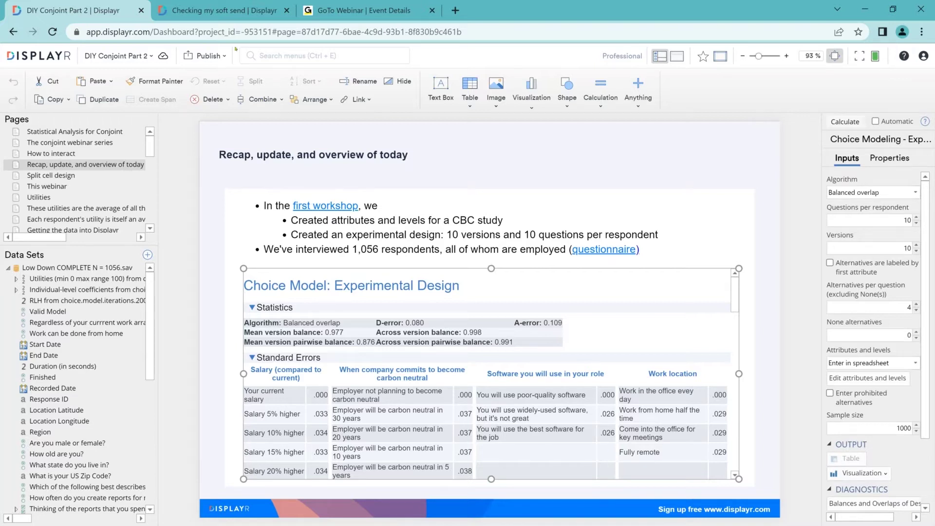
click(219, 10)
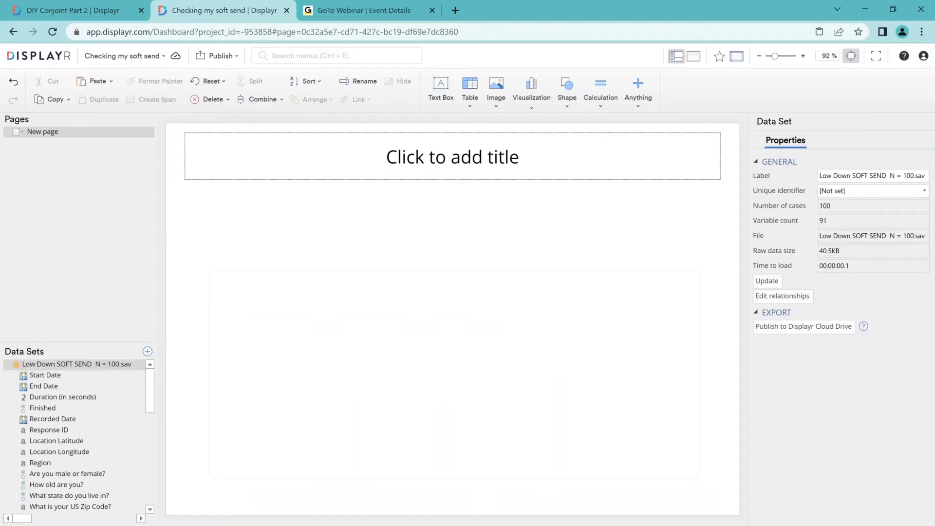
Title the first page 'Experimental design'.
click(450, 165)
text(Experiment)
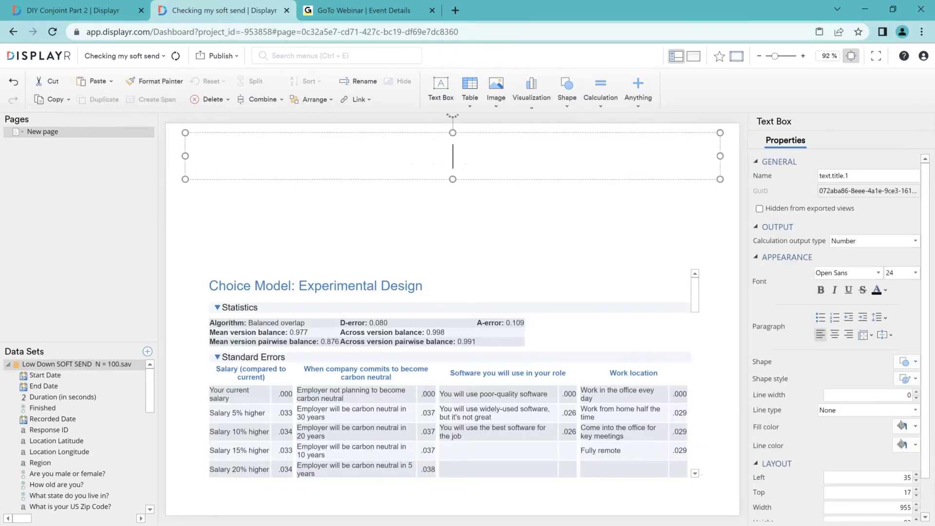
text(al design)
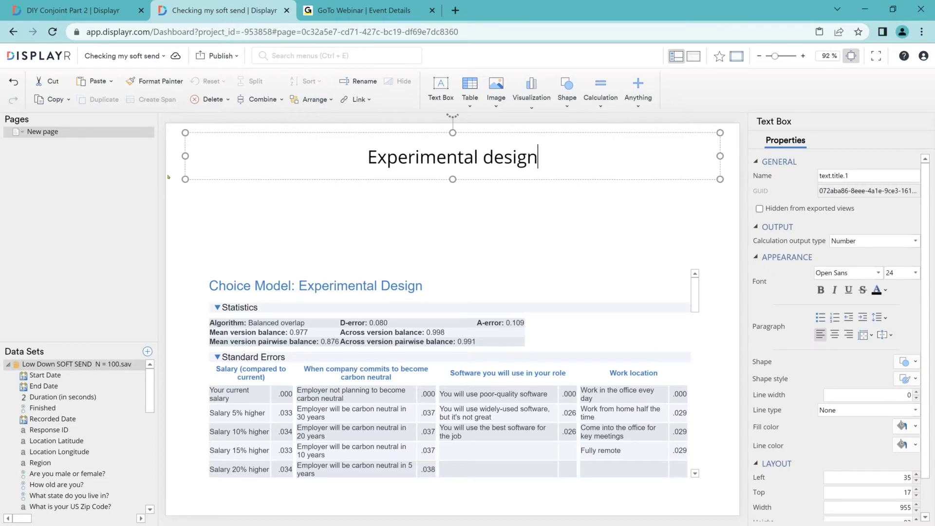
click(137, 168)
Add a Title Only page titled 'Initial model'.
click(149, 131)
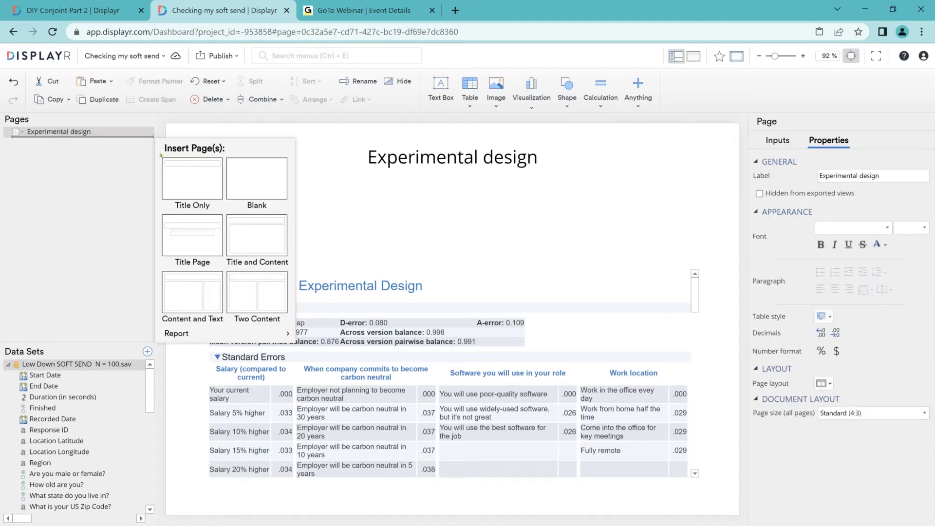
click(208, 178)
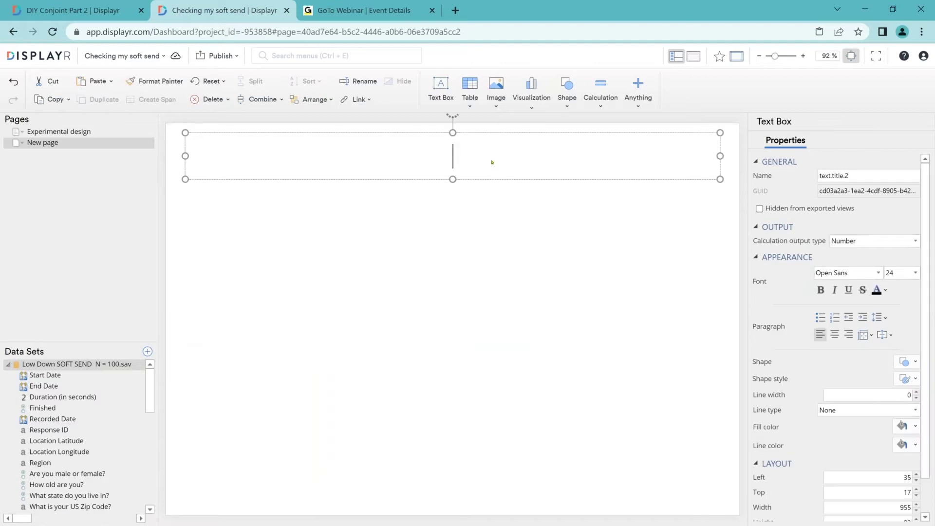
text(Initial model)
key(ctrl+e)
text(hb)
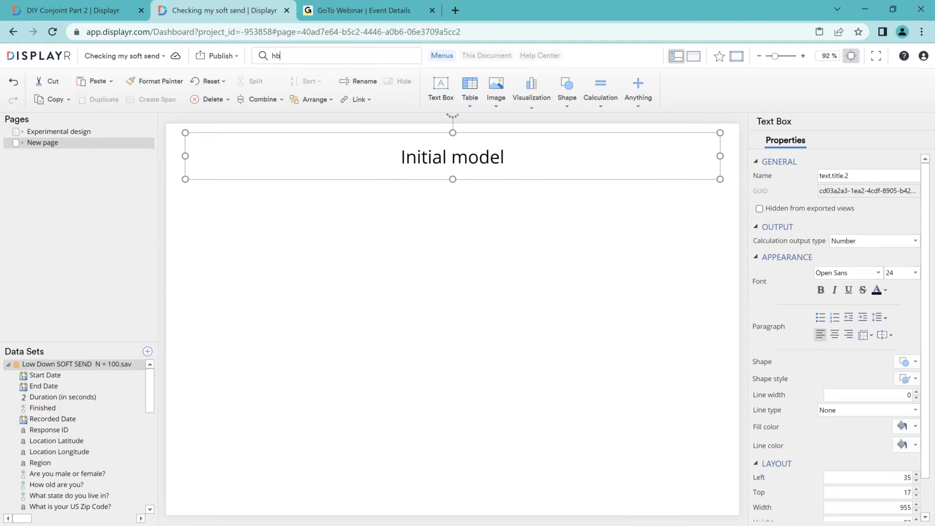
Add a Hierarchical Bayes choice model using the choice.model.design R output as its design.
click(639, 98)
mouse_move(682, 161)
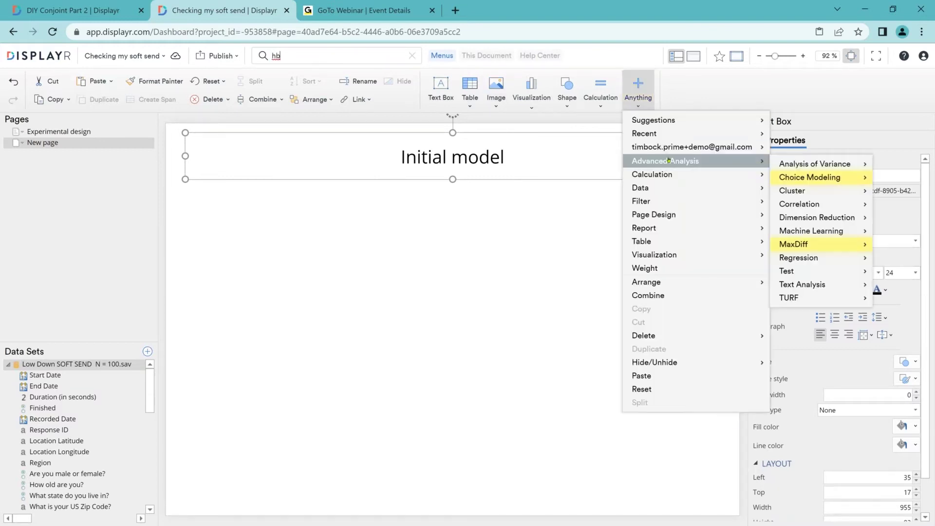
mouse_move(818, 178)
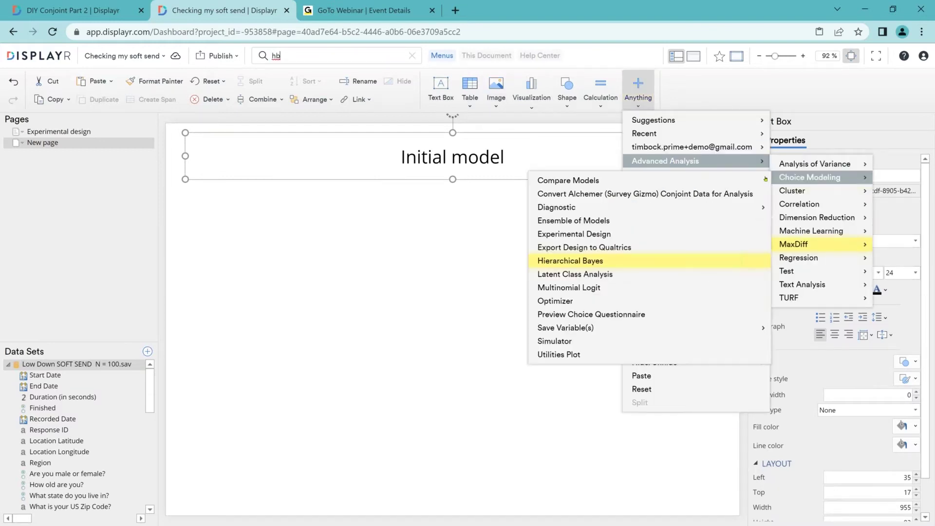
click(594, 262)
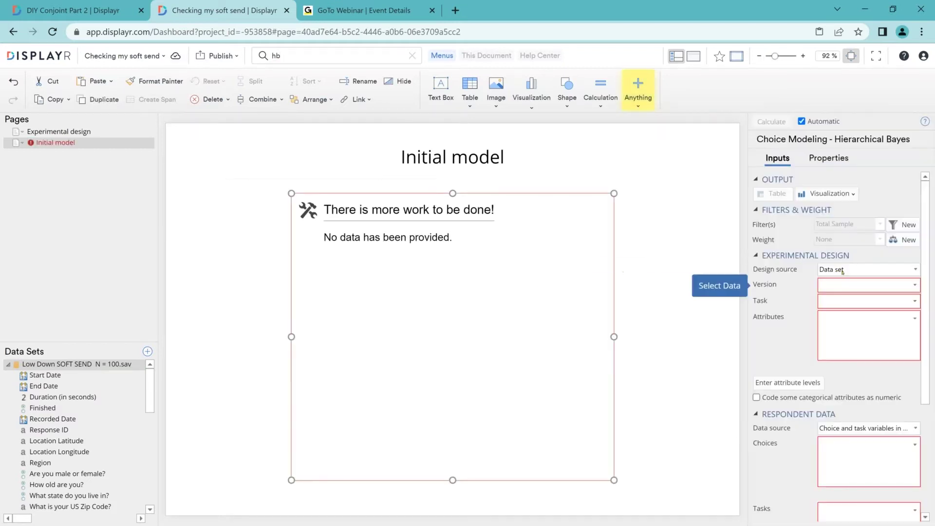
click(858, 269)
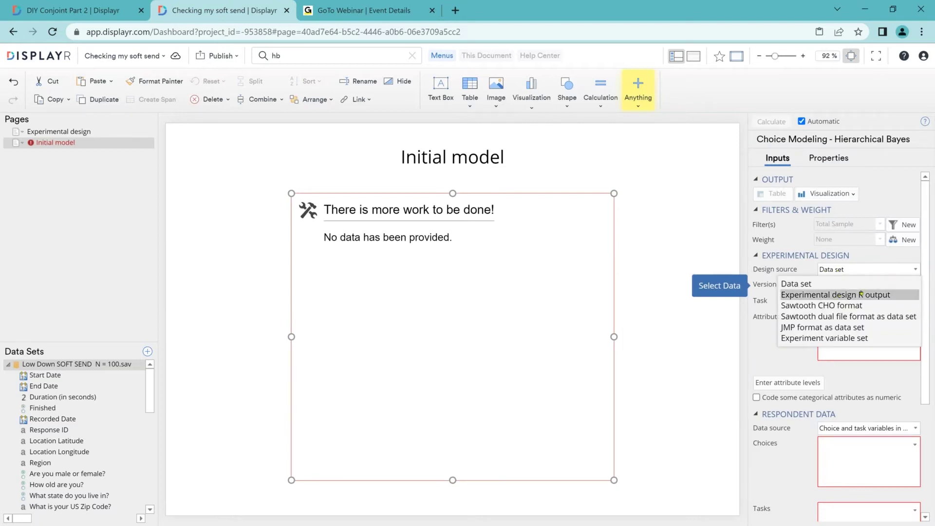
click(873, 294)
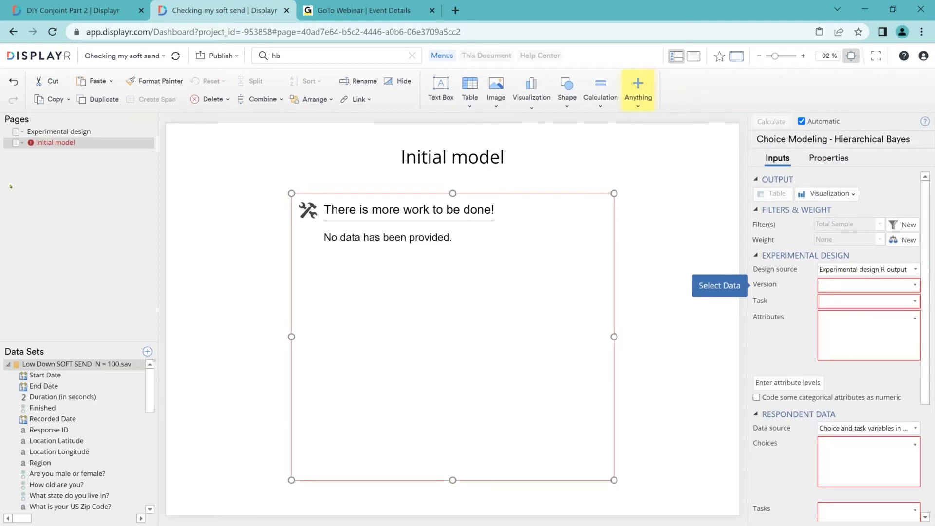
click(843, 284)
click(847, 314)
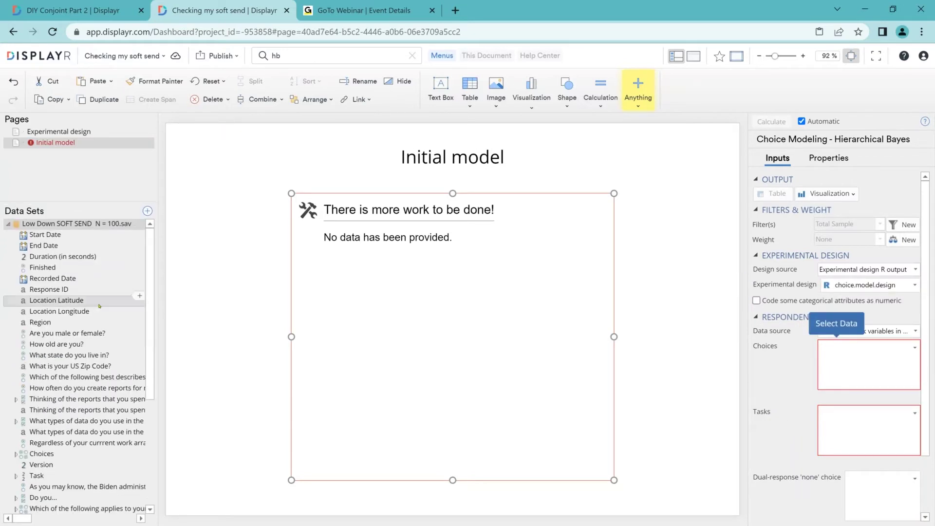
Supply the Choices and Task variable sets as the model's choices and tasks.
scroll(69, 359, down, 1)
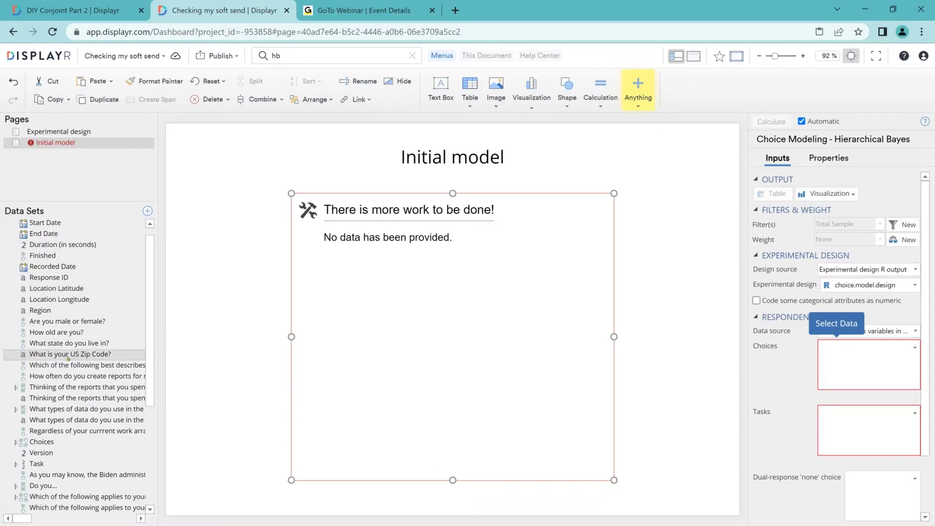
scroll(68, 359, down, 1)
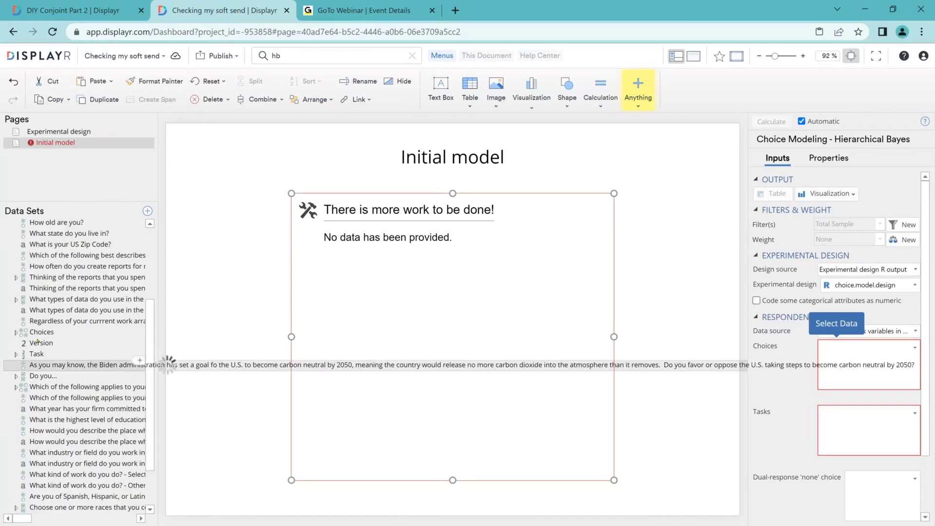
click(15, 393)
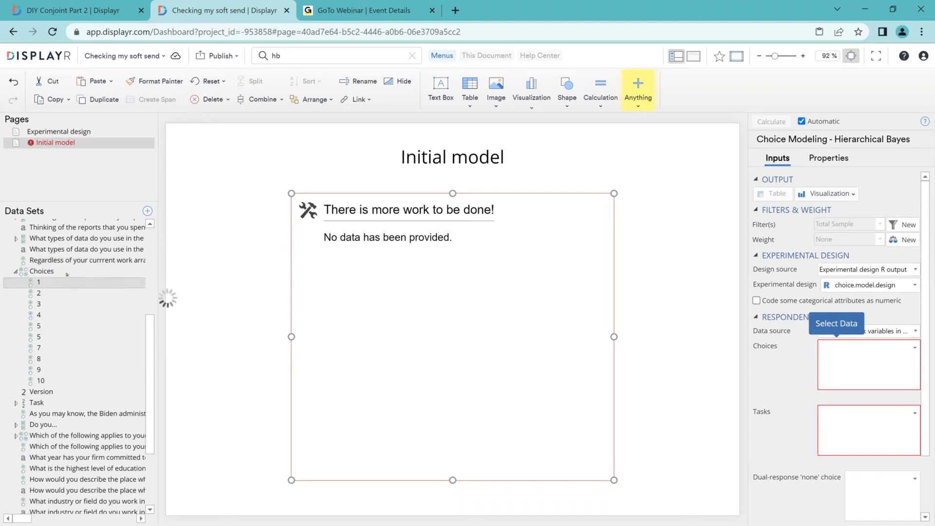
mouse_move(43, 283)
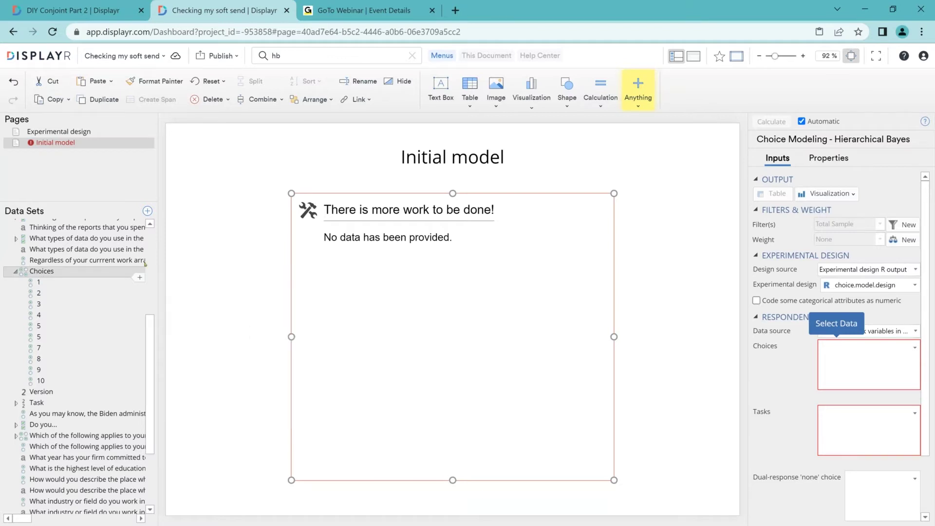
drag(145, 266, 394, 256)
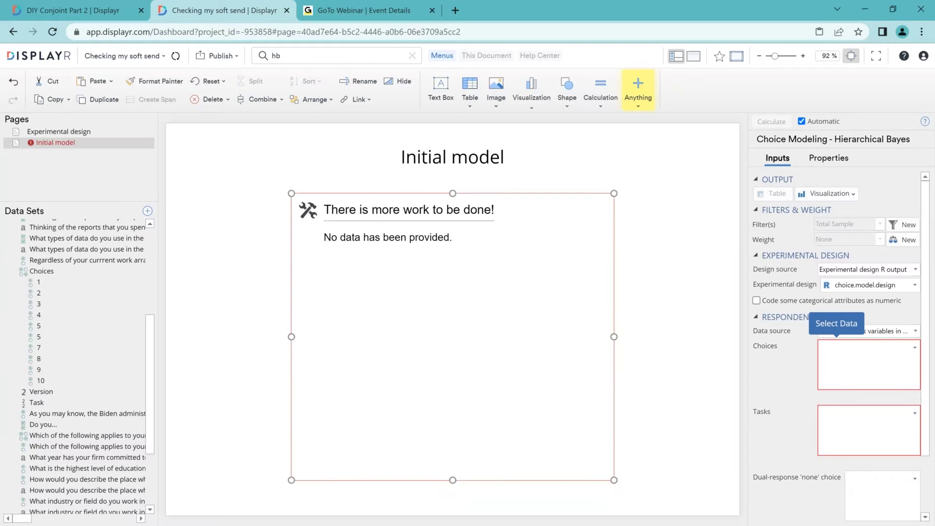
scroll(73, 365, down, 1)
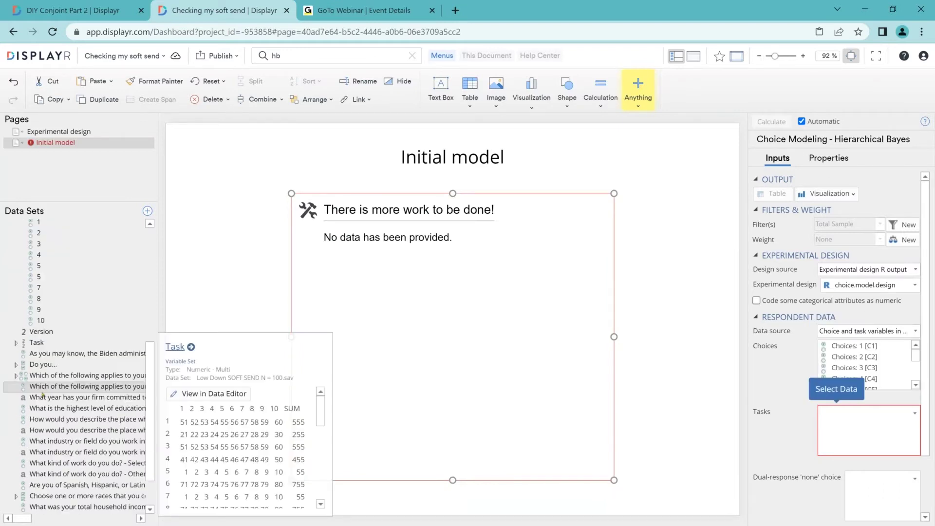
click(16, 342)
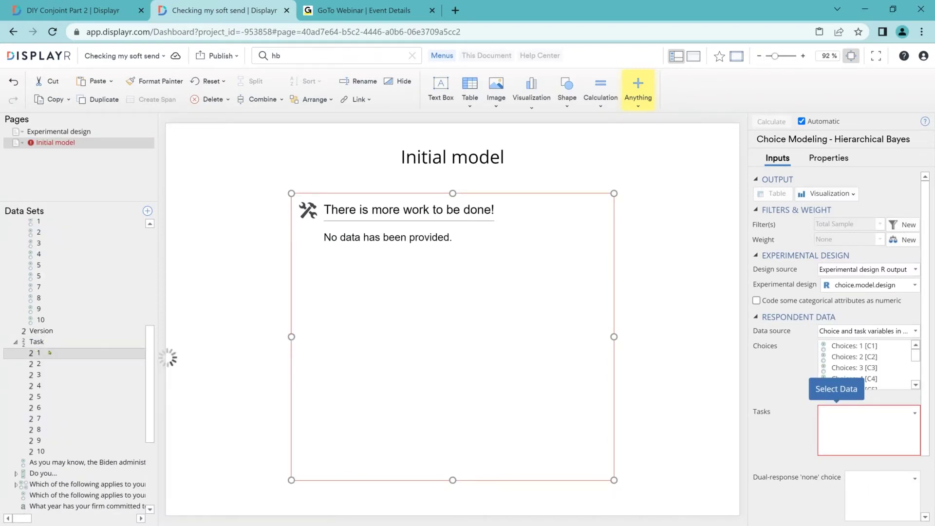
mouse_move(49, 352)
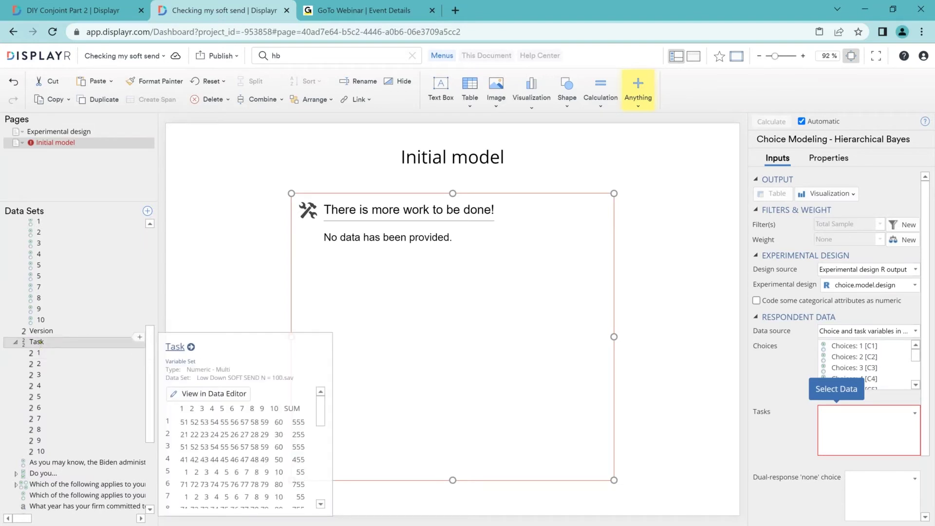
drag(99, 331, 399, 292)
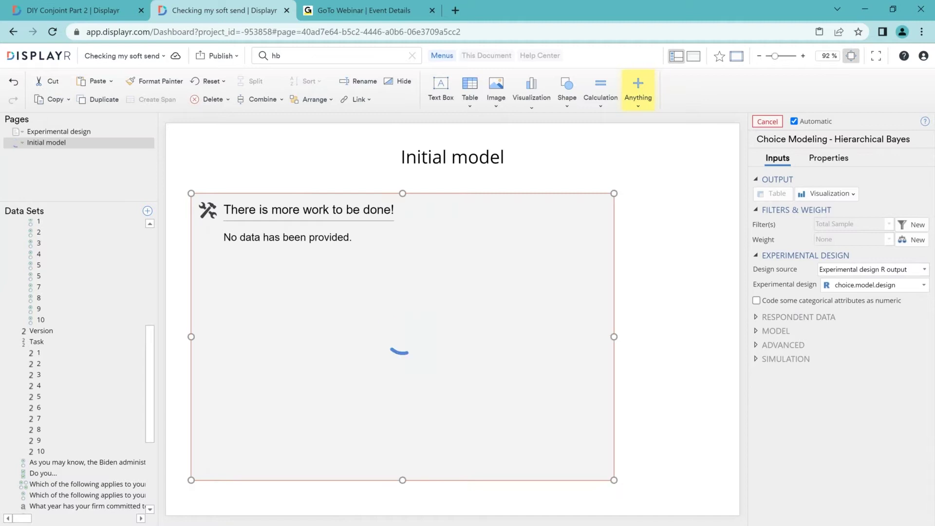
Widen the Hierarchical Bayes output box to display the full results table.
drag(614, 336, 712, 337)
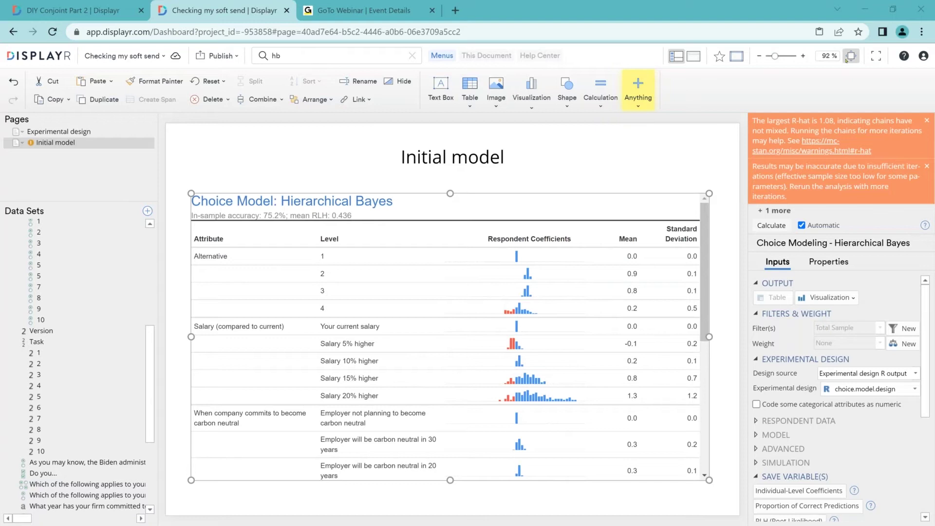
Switch Displayr to full screen so the Hierarchical Bayes results table fills the view.
click(876, 58)
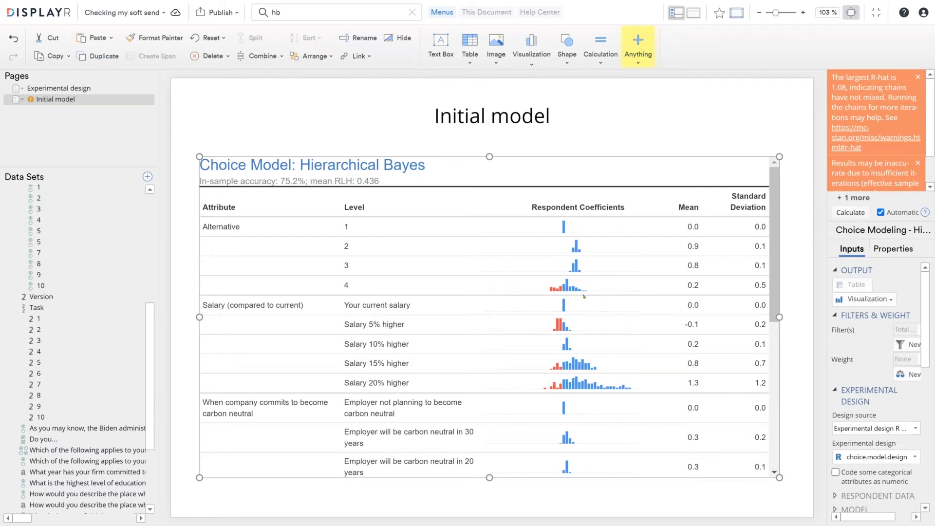
Scroll the HB results table down to the Work location rows, then leave full screen.
scroll(536, 306, down, 2)
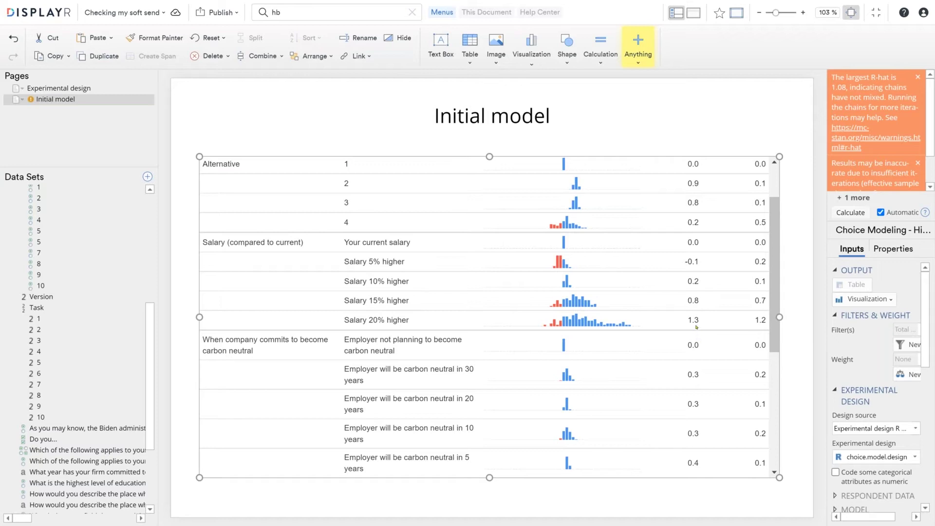
scroll(698, 330, down, 3)
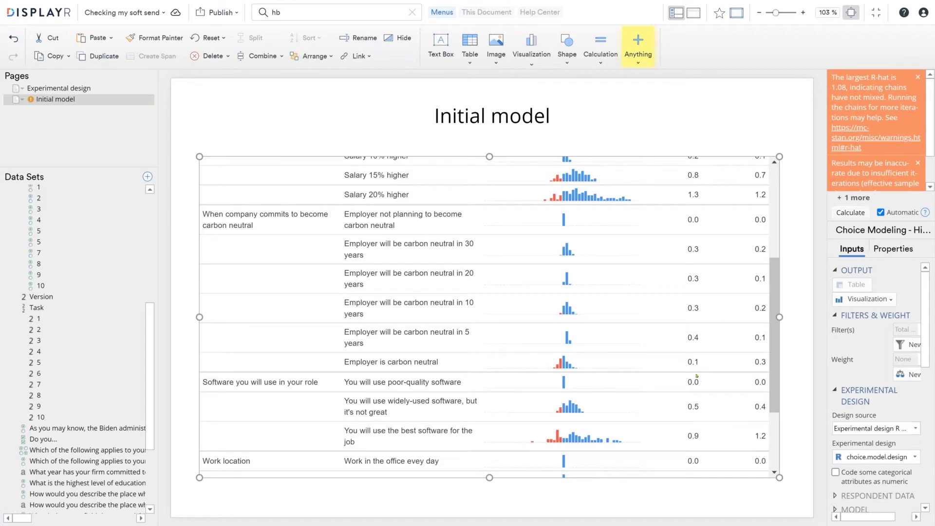
scroll(696, 376, down, 3)
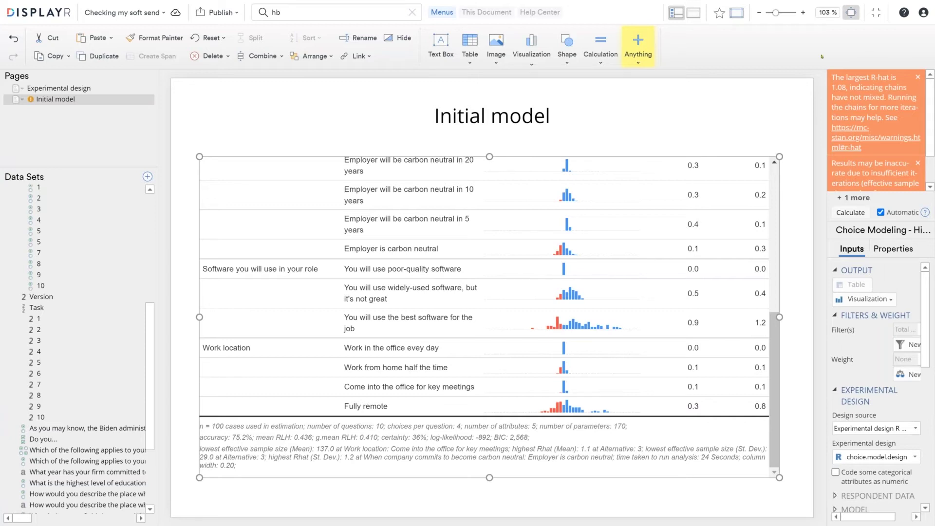
key(Escape)
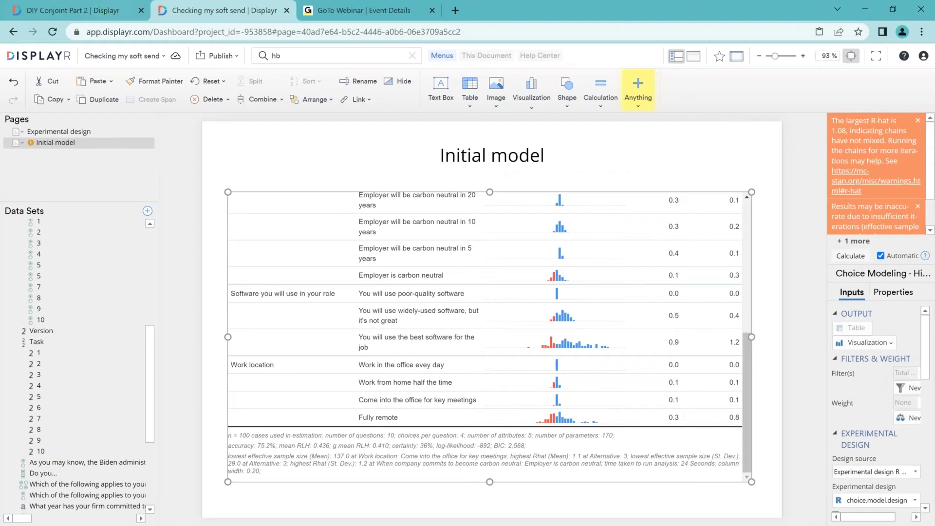
click(73, 10)
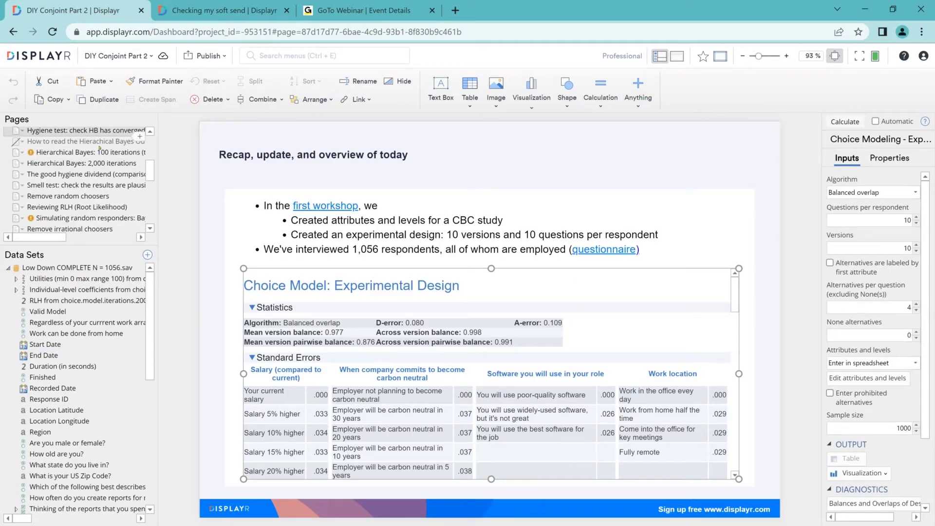
scroll(92, 166, up, 3)
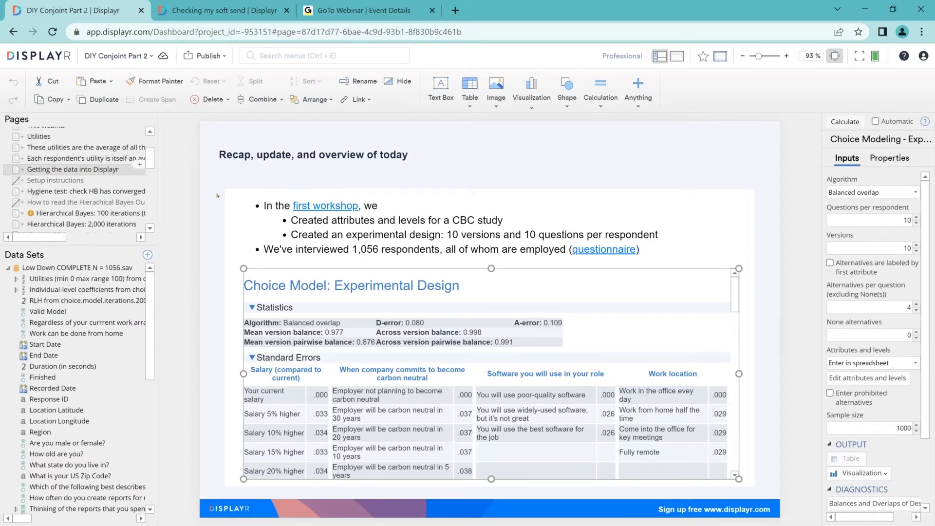
click(73, 169)
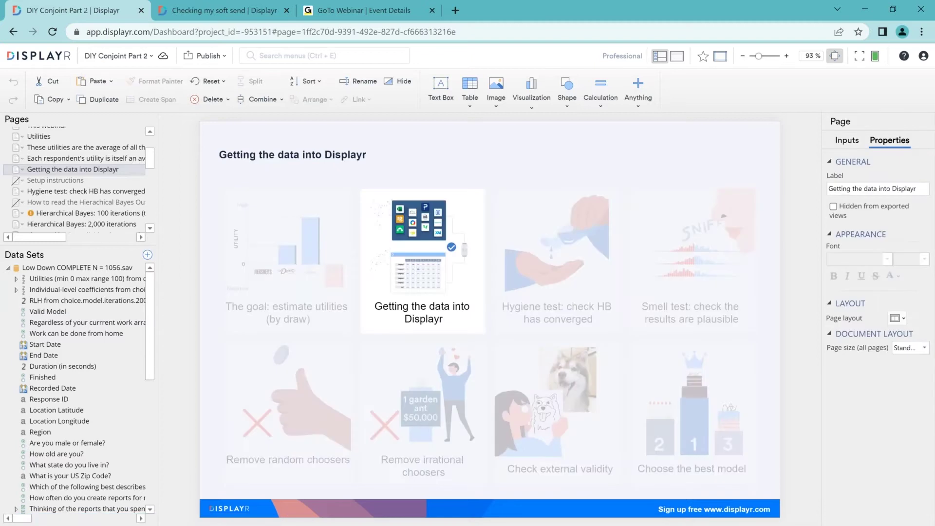
click(77, 191)
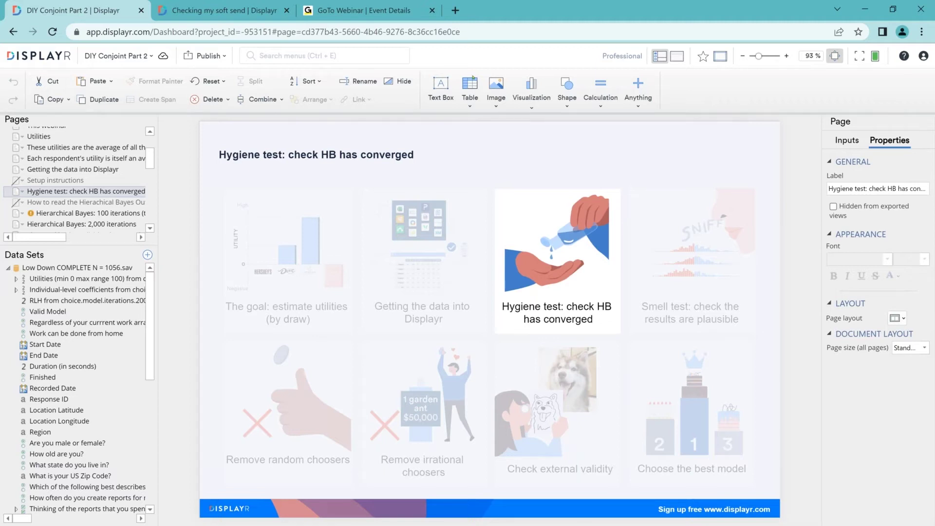
click(226, 14)
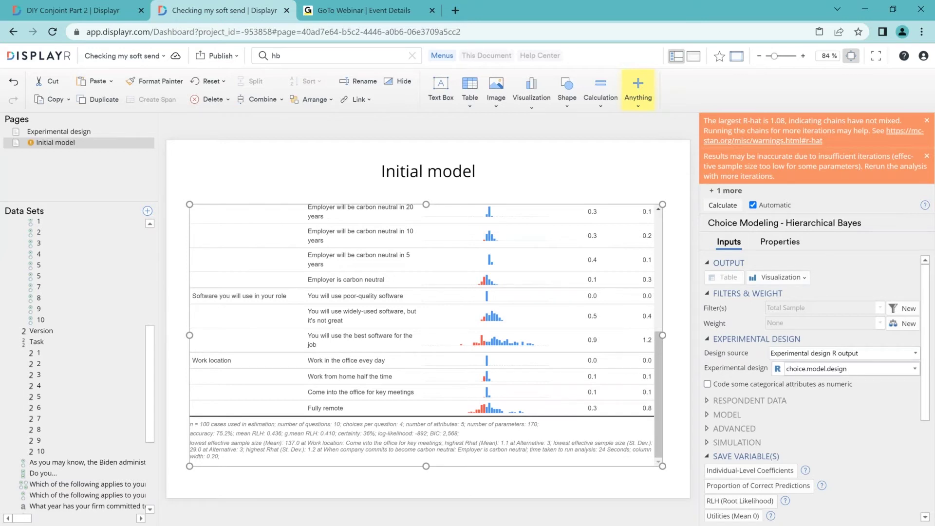
Set Iterations saved per individual to 100 in the HB model's Simulation settings.
click(773, 415)
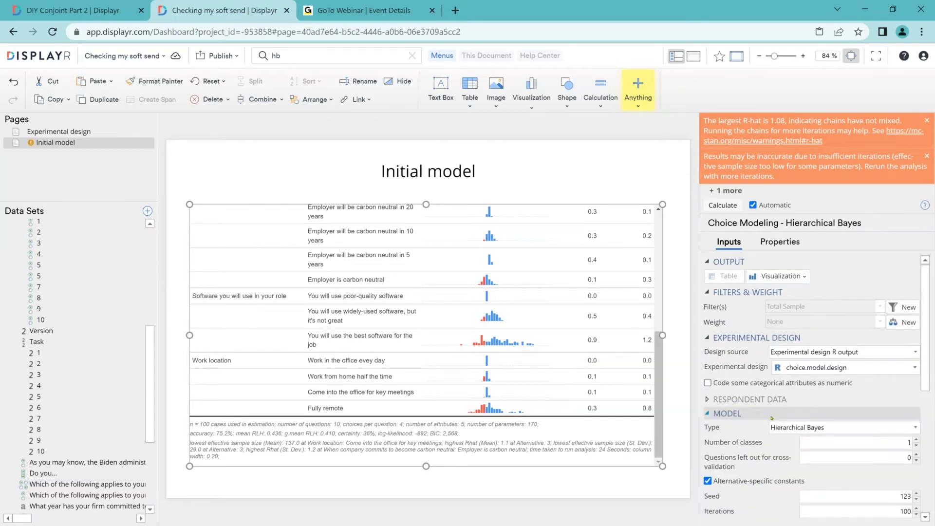
scroll(772, 417, down, 2)
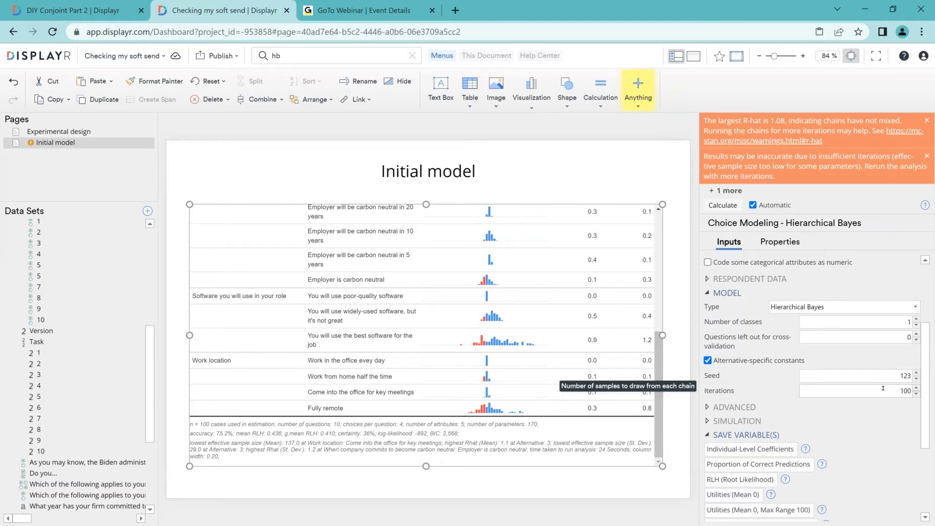
click(812, 407)
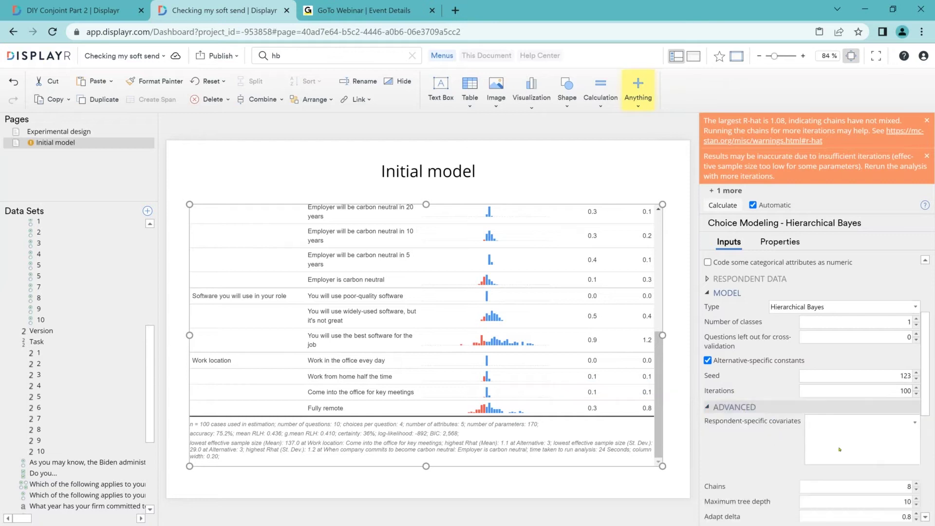
scroll(811, 407, down, 3)
click(812, 408)
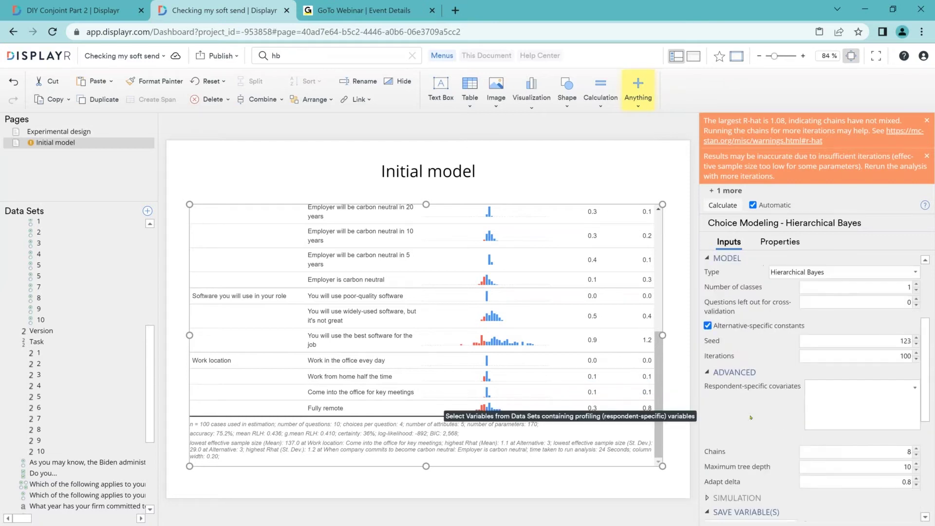
scroll(798, 451, down, 2)
click(867, 364)
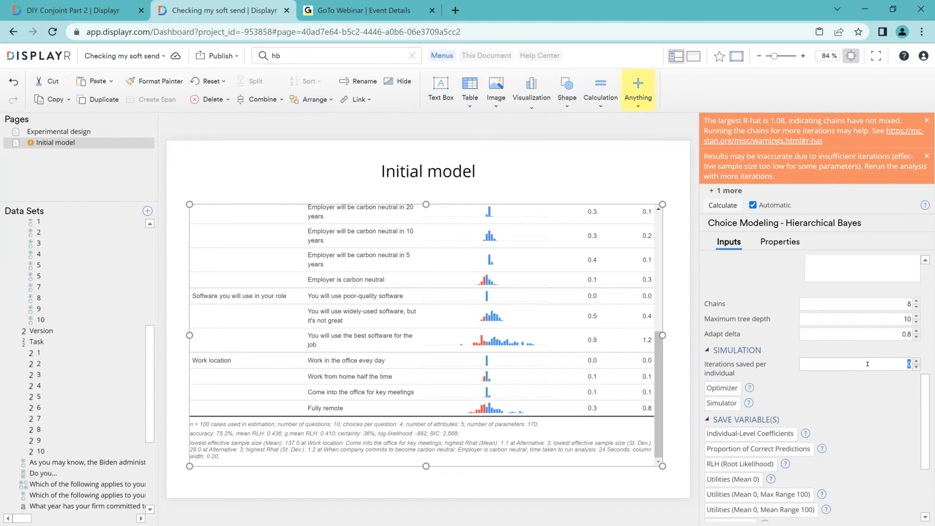
text(100)
key(Tab)
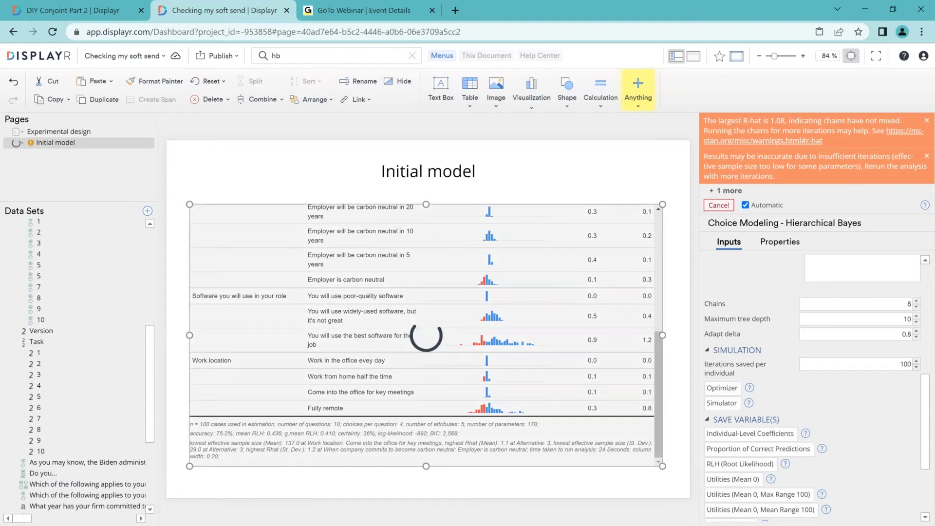
In DIY Conjoint Part 2, view the 100-iterations HB page, then 'The good hygiene dividend' page.
click(103, 18)
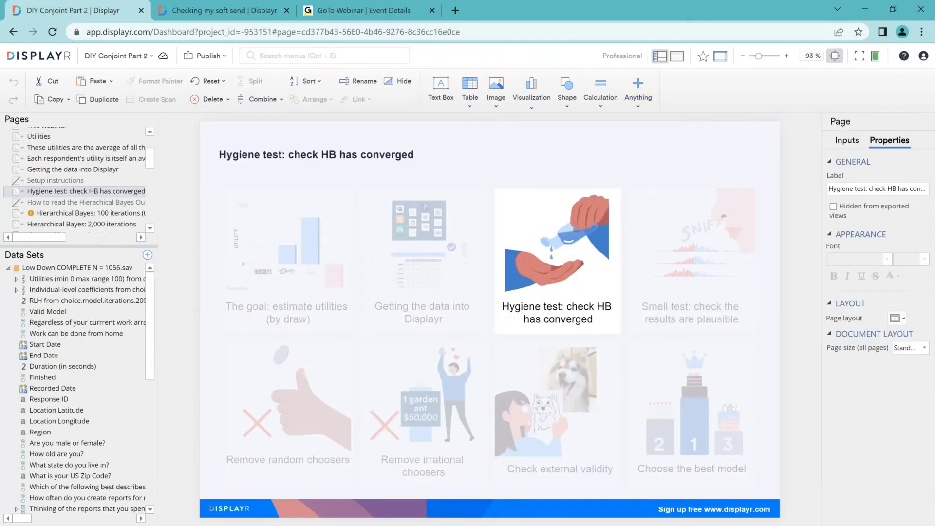
drag(78, 247, 78, 313)
click(140, 211)
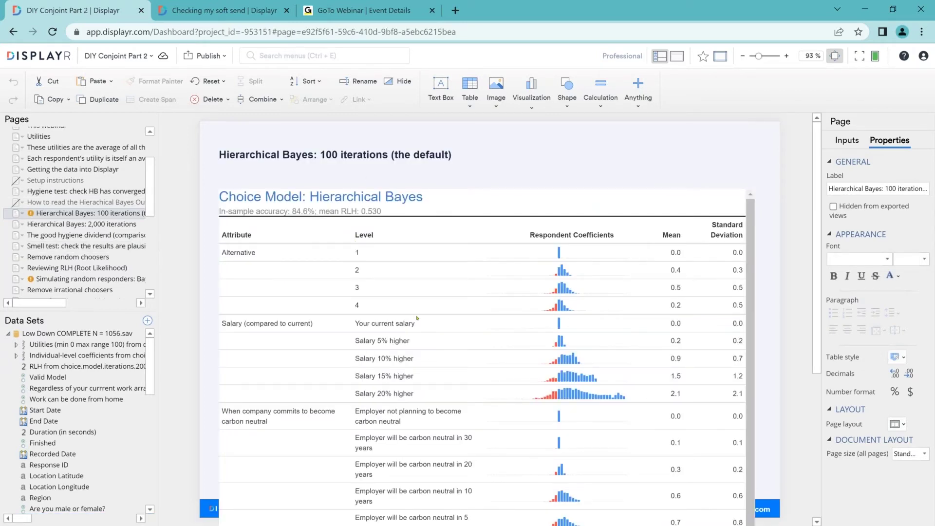
click(371, 235)
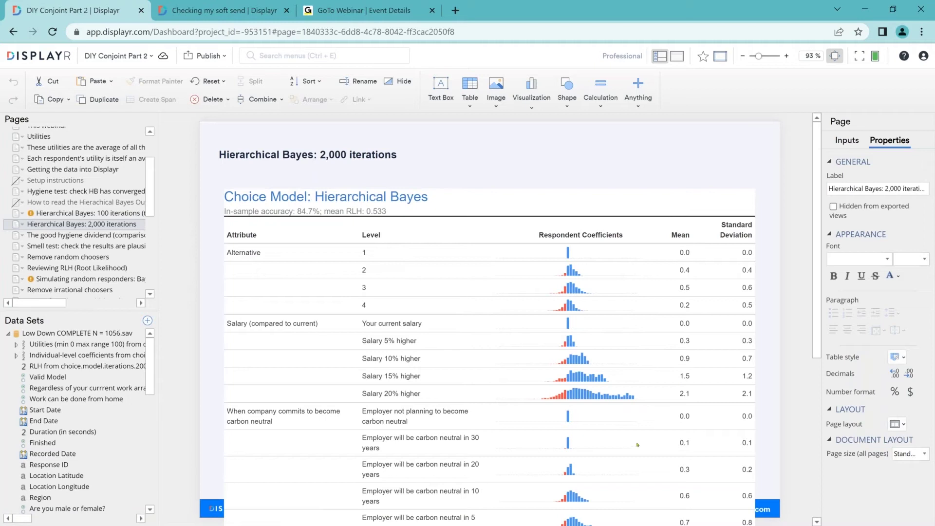
click(100, 234)
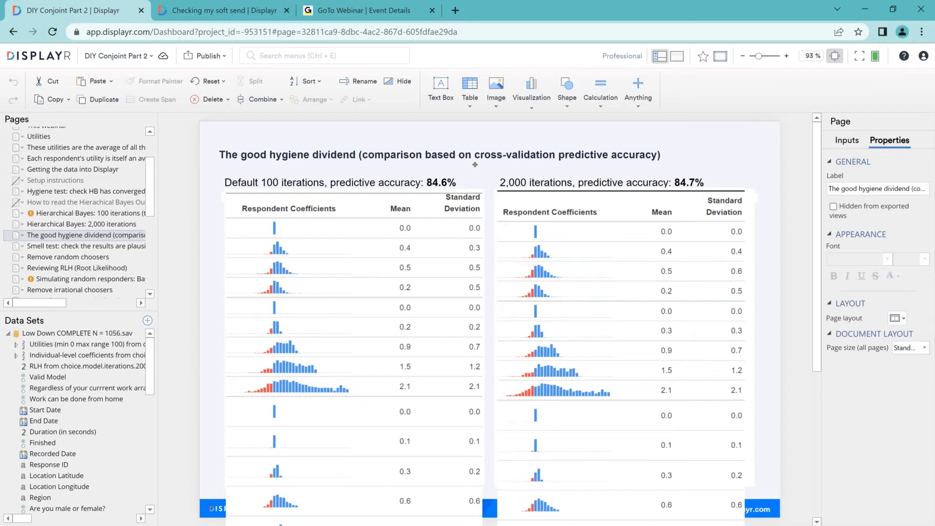
Go to the 'Smell test: check the results are plausible' page.
click(81, 249)
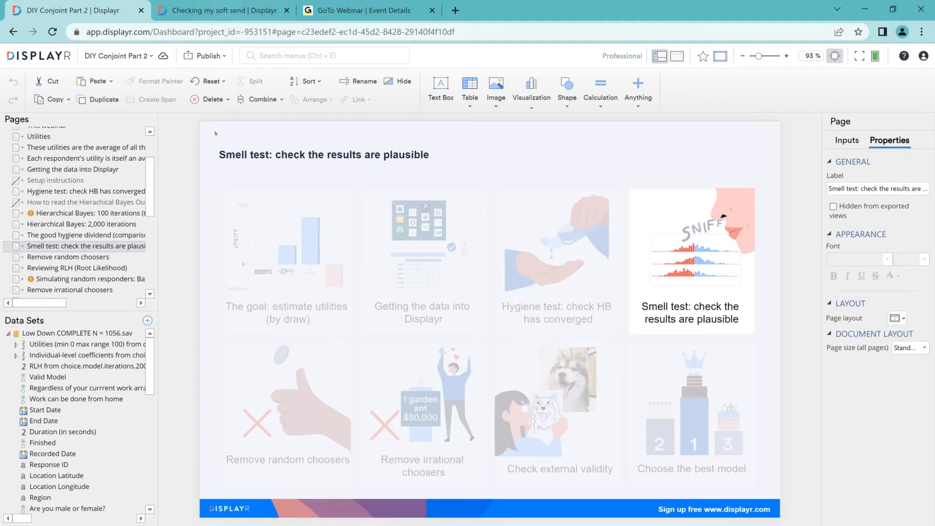
Return to Checking my soft send in full screen and scroll the HB table to Work location.
click(224, 11)
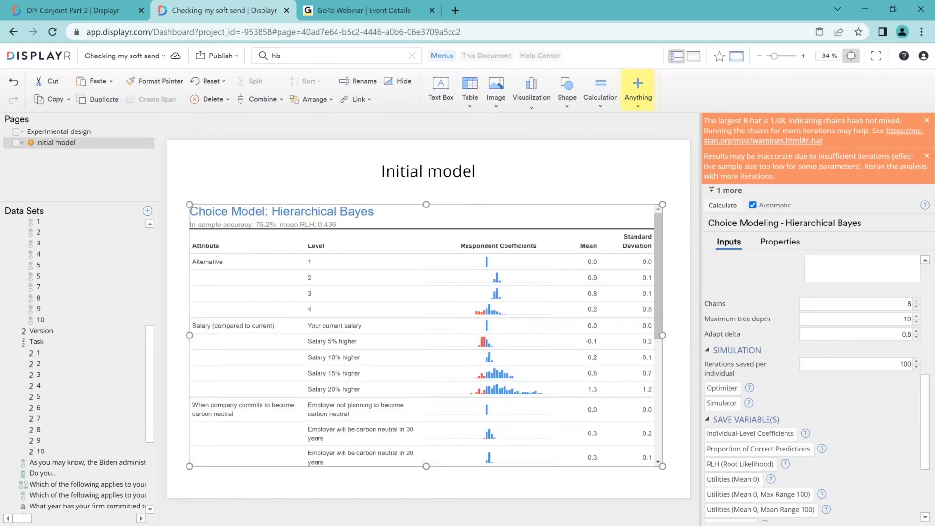
drag(700, 198, 801, 198)
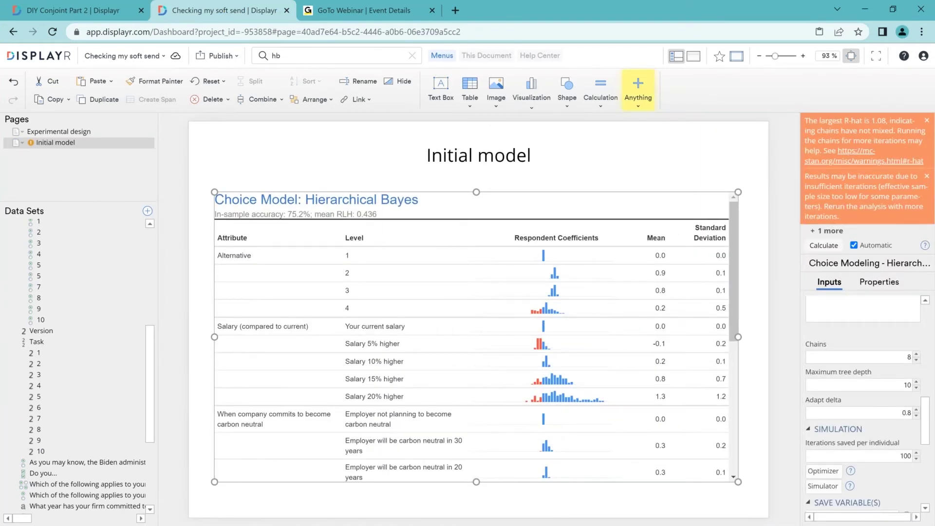
key(F11)
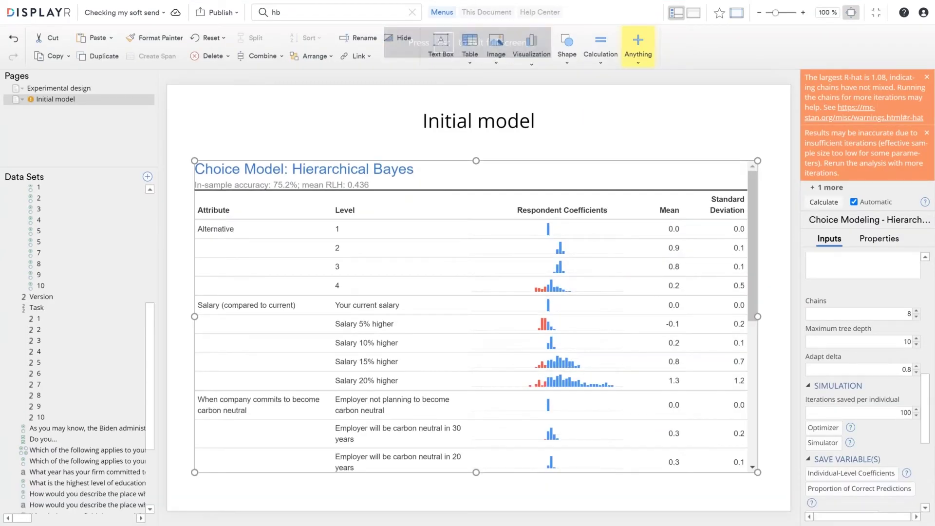
scroll(753, 257, down, 1)
scroll(753, 257, down, 5)
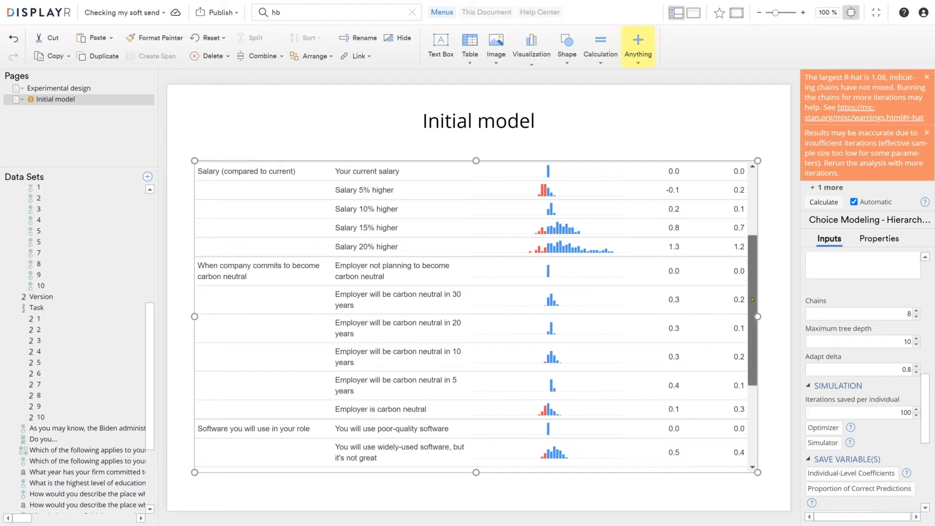
drag(755, 291, 761, 340)
scroll(741, 331, down, 2)
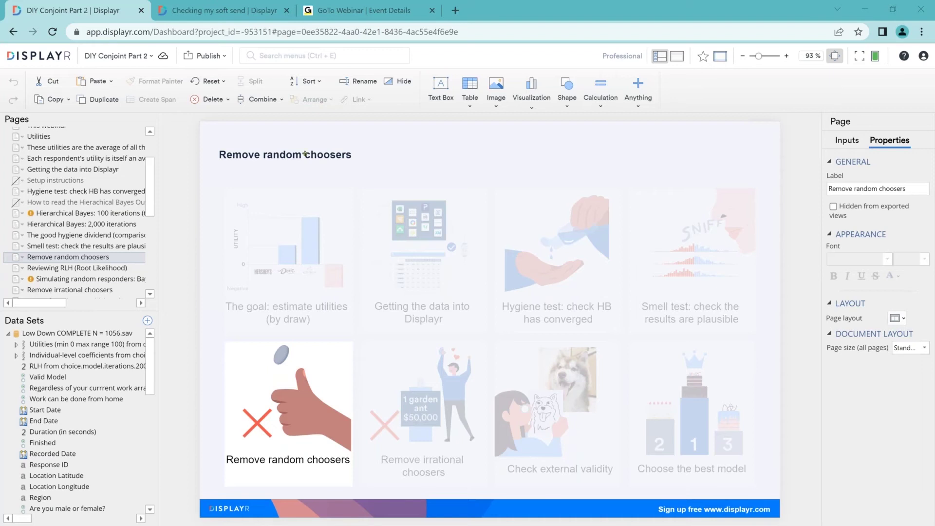
Back in Checking my soft send, save each respondent's RLH (Root Likelihood) from the HB model.
key(ctrl+Tab)
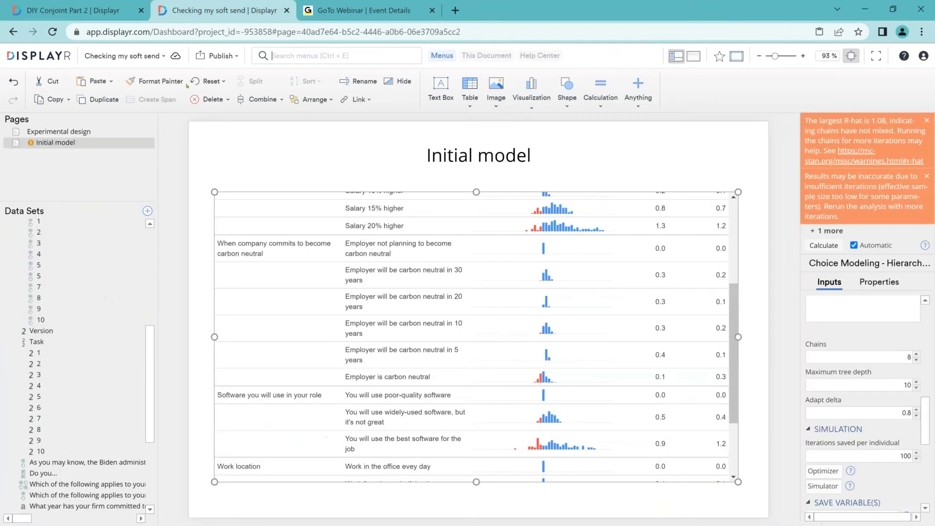
scroll(461, 259, up, 5)
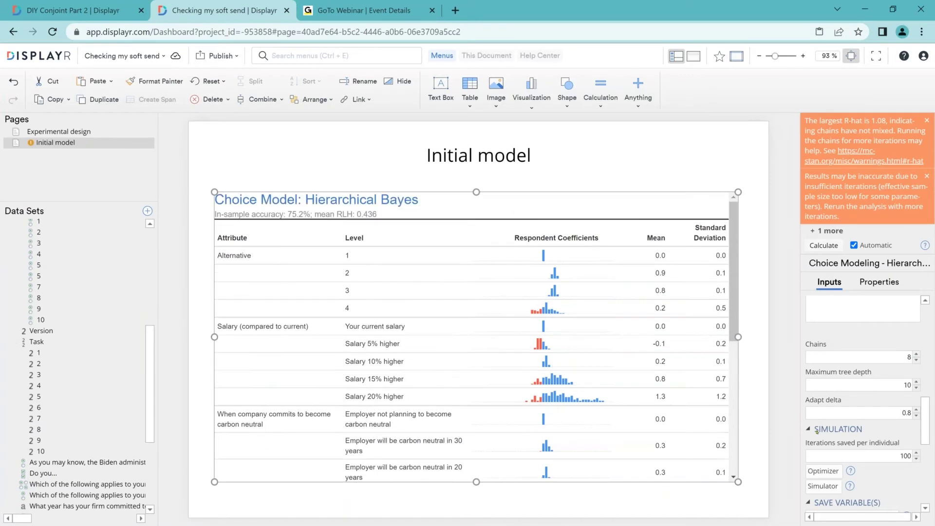
scroll(932, 455, down, 5)
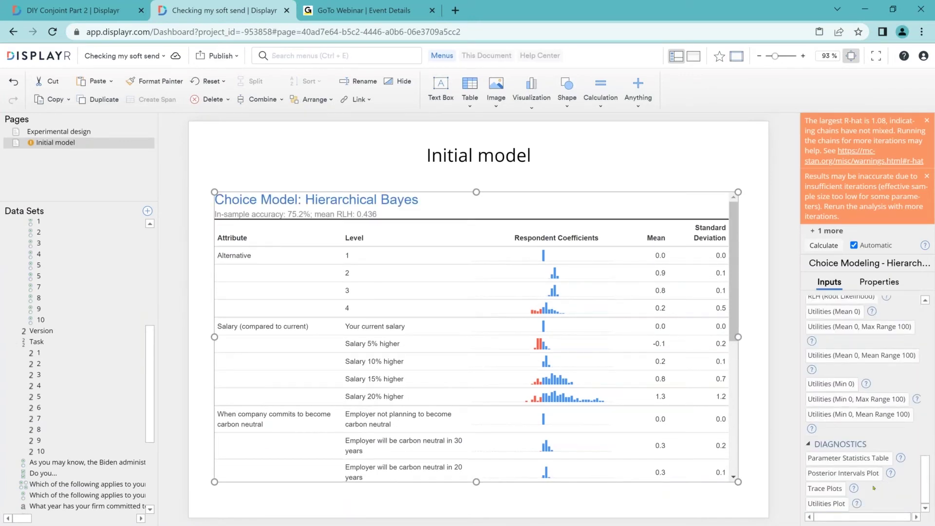
scroll(875, 487, up, 4)
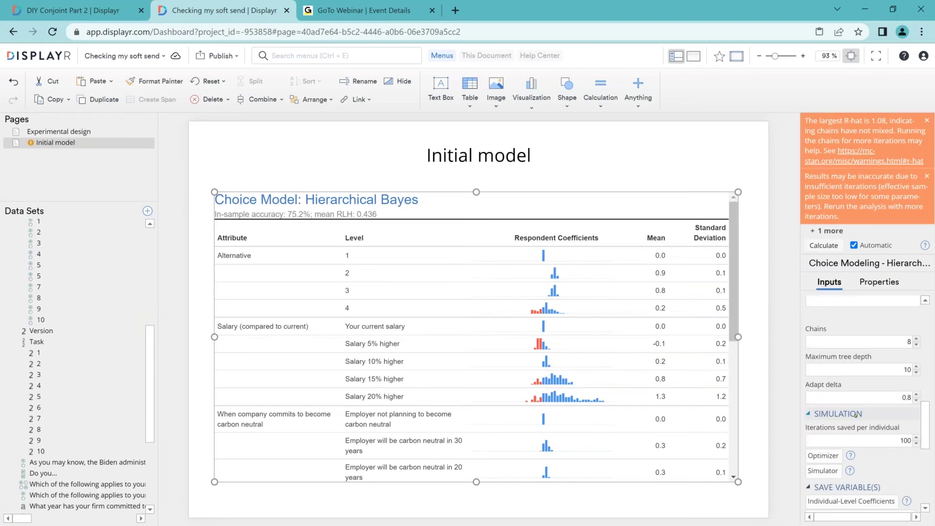
scroll(856, 415, up, 5)
scroll(856, 415, down, 9)
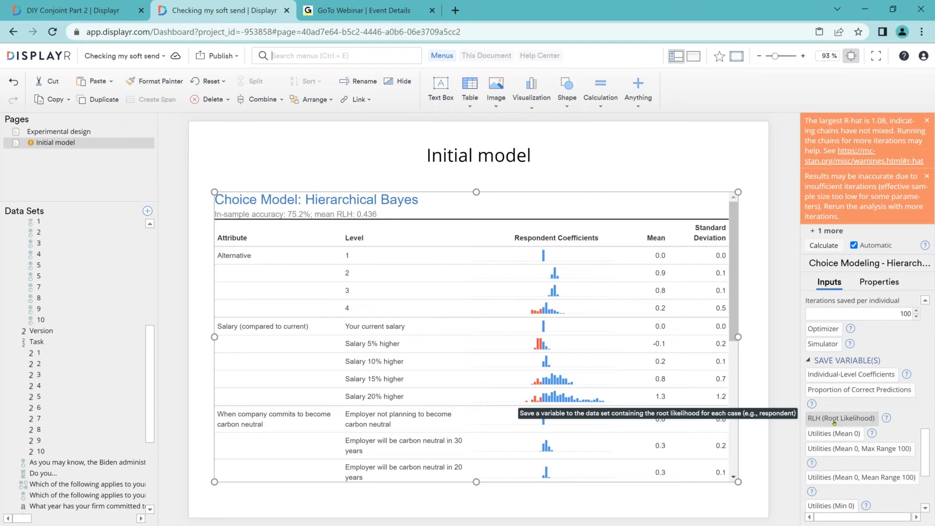
click(834, 422)
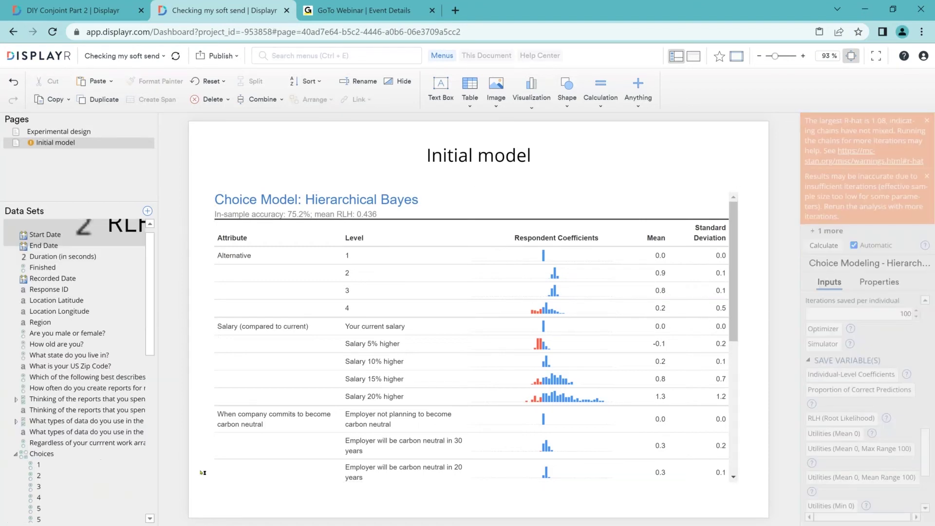
Insert a title-only page after Initial model, titled 'Distribution of RLH'.
click(148, 149)
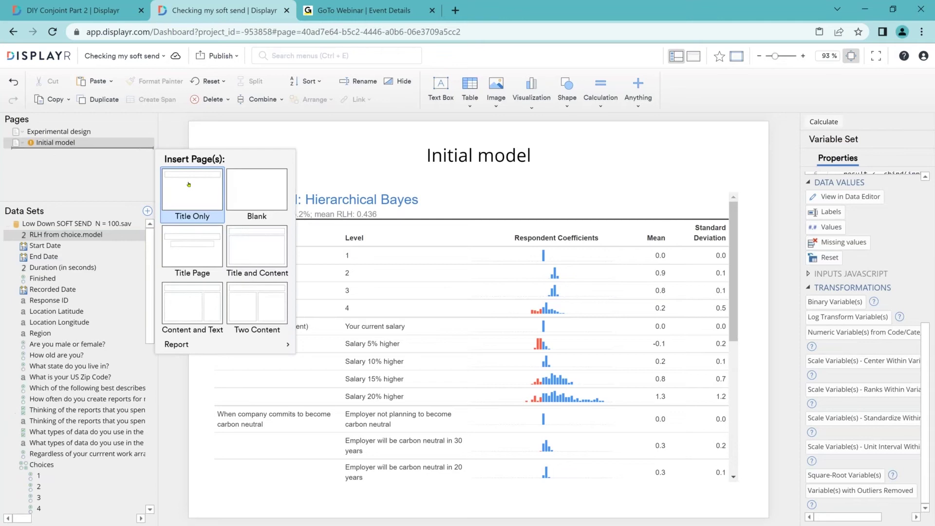
click(192, 190)
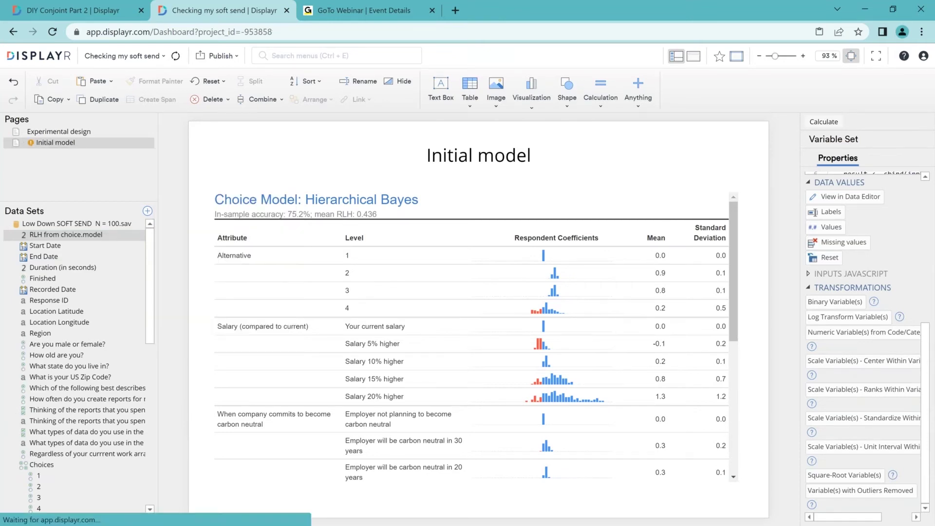
click(391, 151)
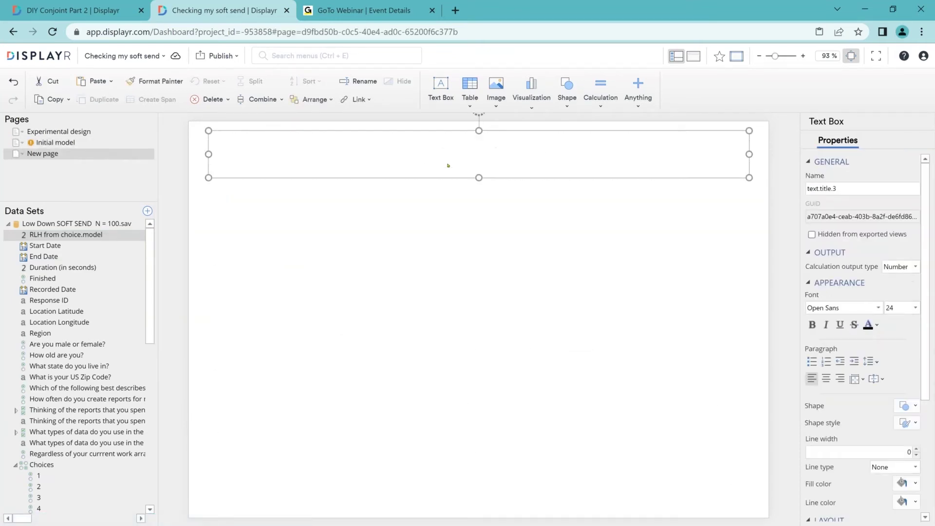
text(Distribution )
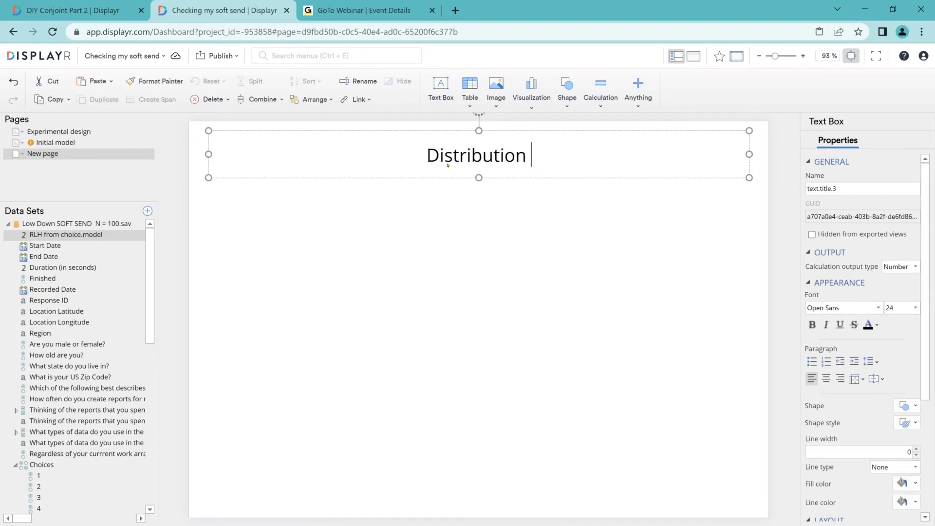
text(of RLH)
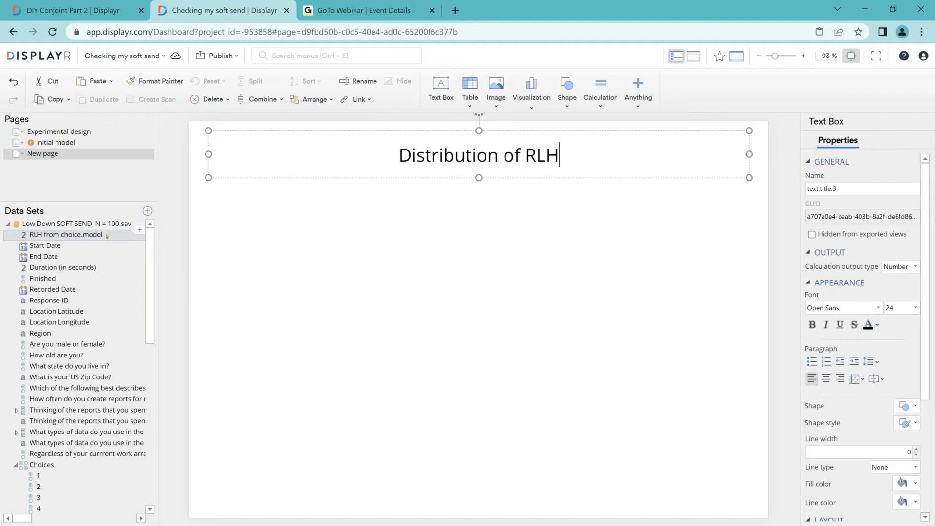
click(70, 234)
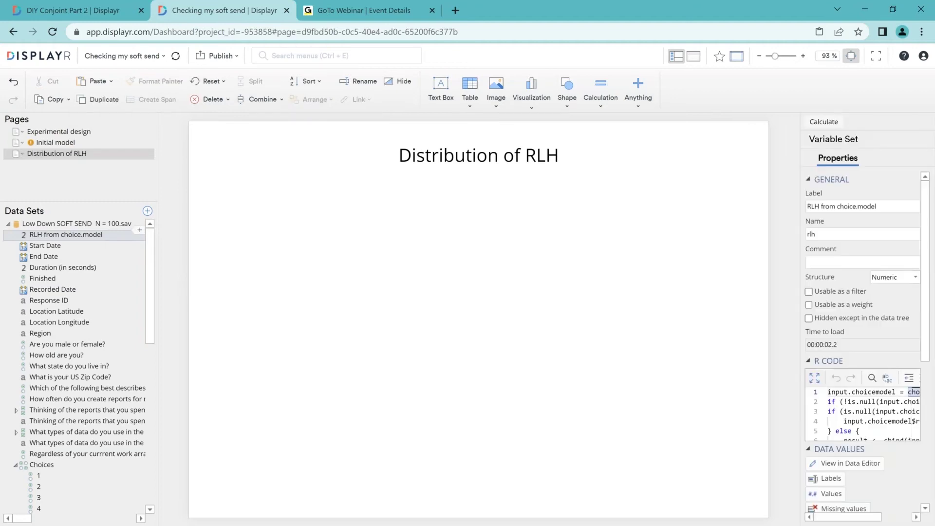
Add a histogram of RLH from choice.model and a summary table showing its average.
click(531, 90)
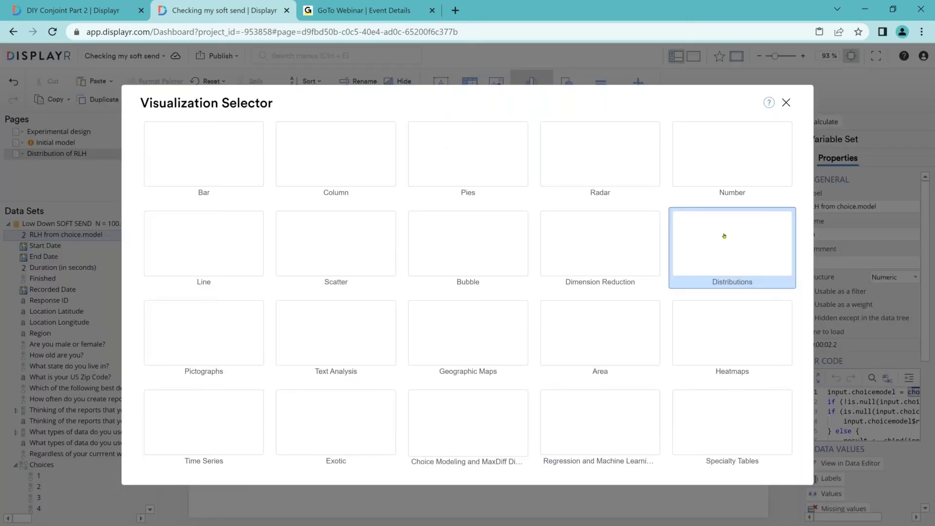
click(725, 236)
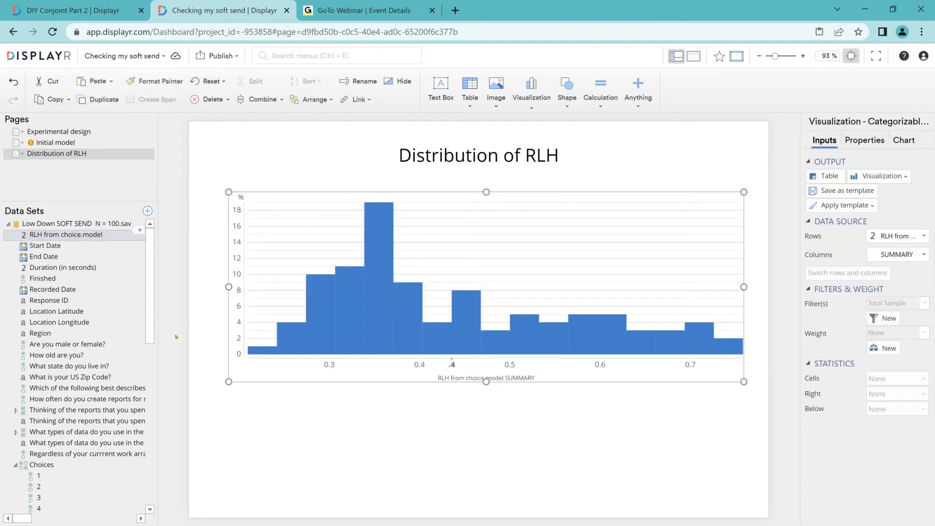
drag(175, 336, 896, 370)
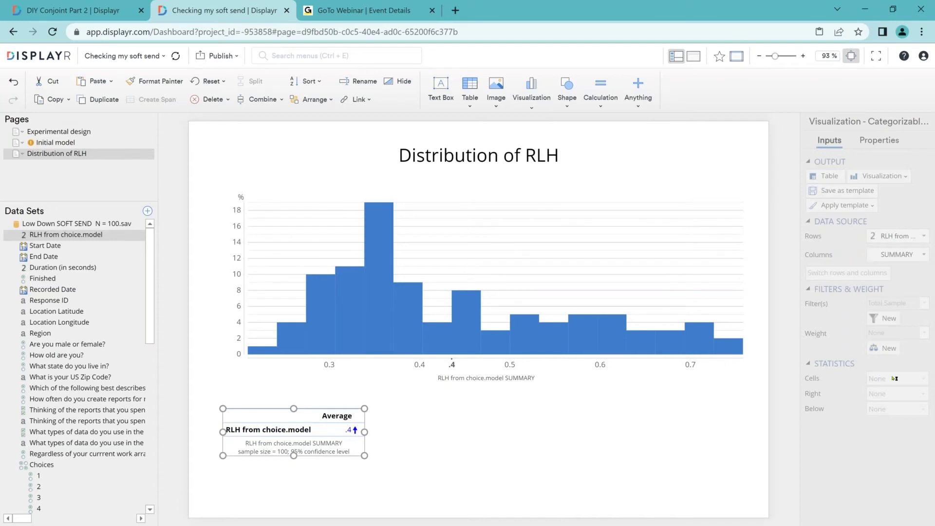
Add Minimum, 5th, 25th, Median, 75th, 95th Percentile and Maximum to the RLH summary table.
click(893, 391)
scroll(815, 408, down, 3)
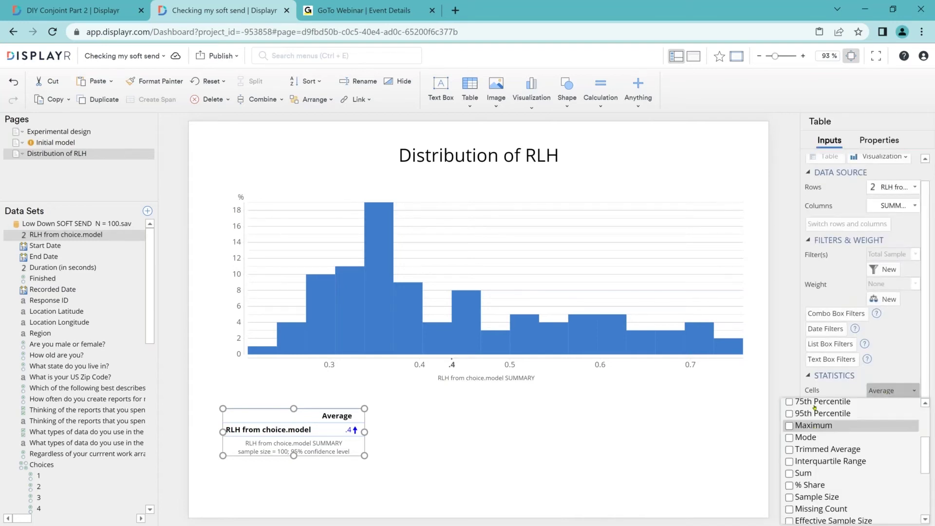
scroll(815, 409, up, 2)
scroll(820, 439, up, 1)
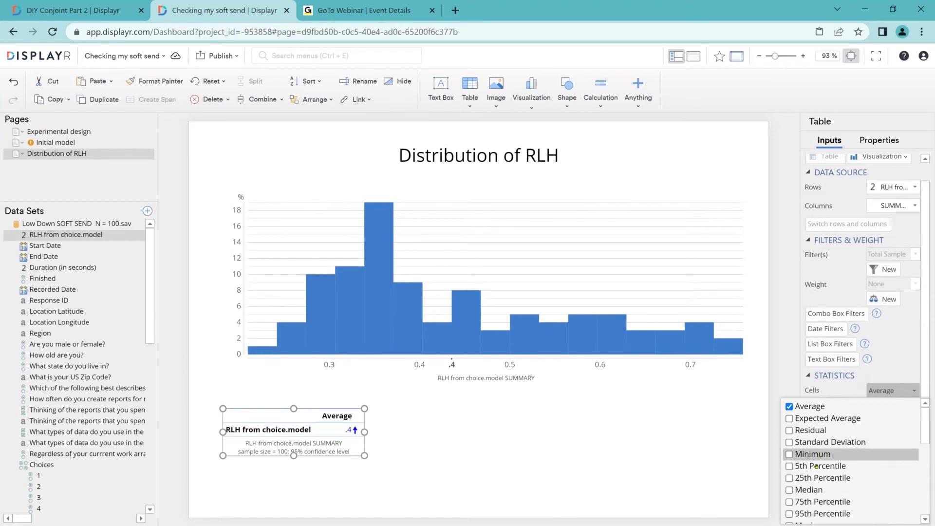
click(813, 454)
click(816, 466)
click(814, 477)
click(813, 490)
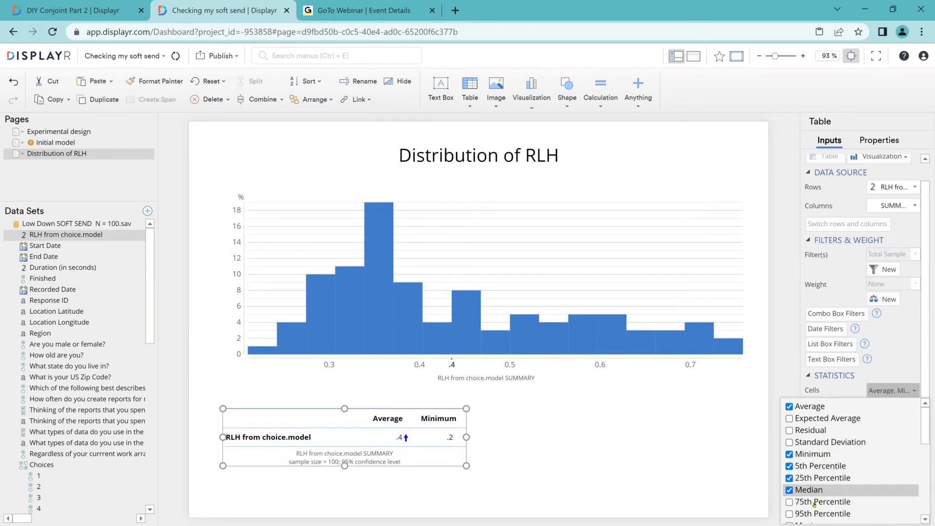
click(814, 502)
scroll(811, 467, down, 2)
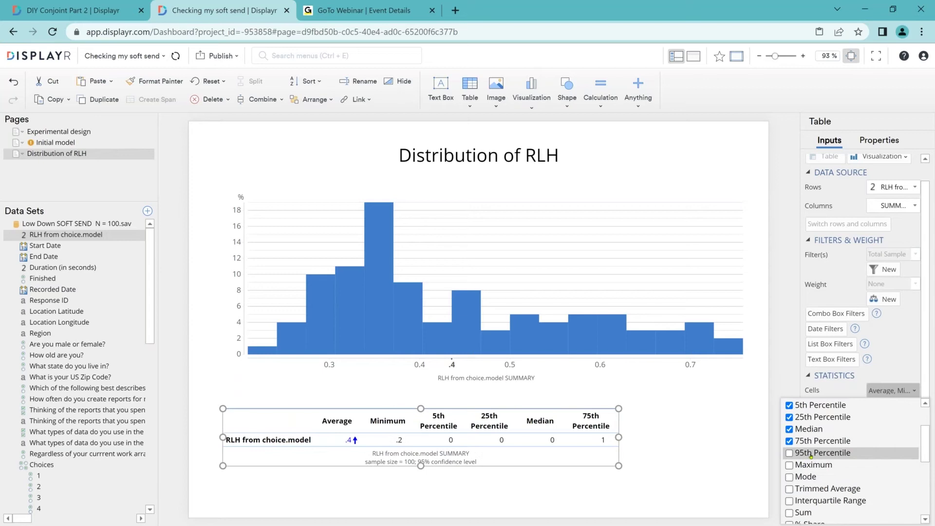
click(811, 455)
click(812, 467)
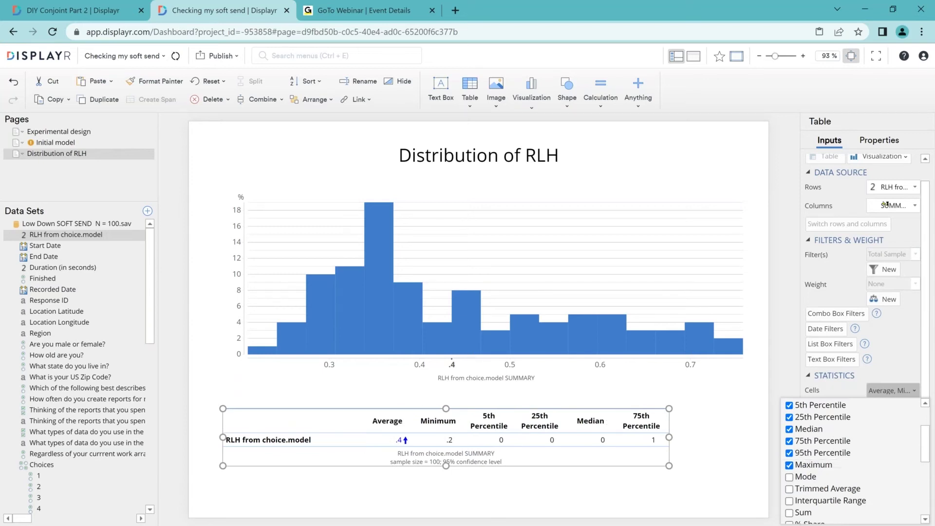
Show the RLH table's statistics to three decimal places.
click(865, 141)
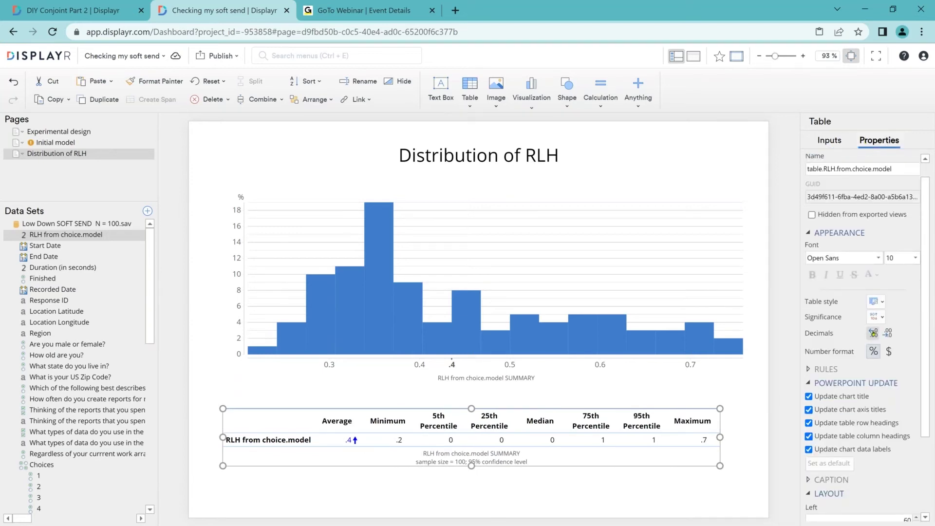
click(873, 333)
click(873, 334)
Duplicate the Initial model page and rename the copy 'Random data model'.
click(68, 146)
right_click(69, 147)
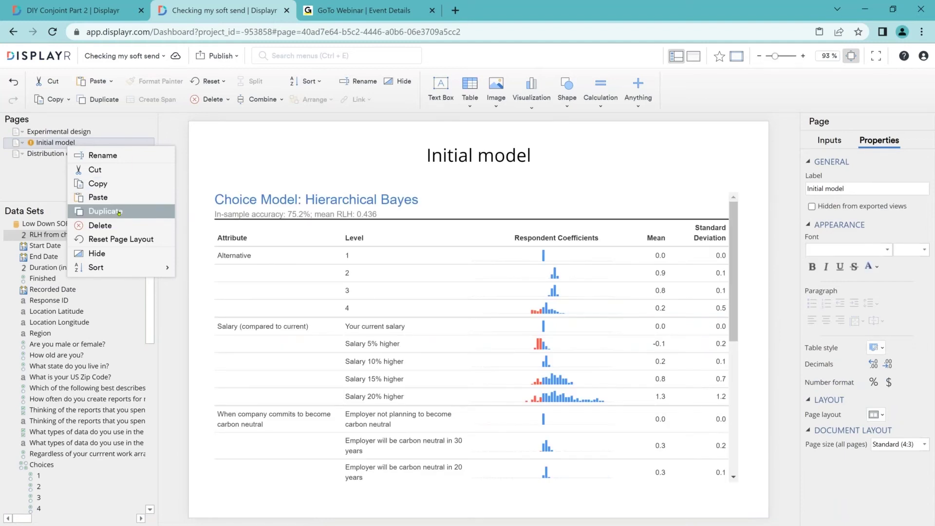
click(119, 212)
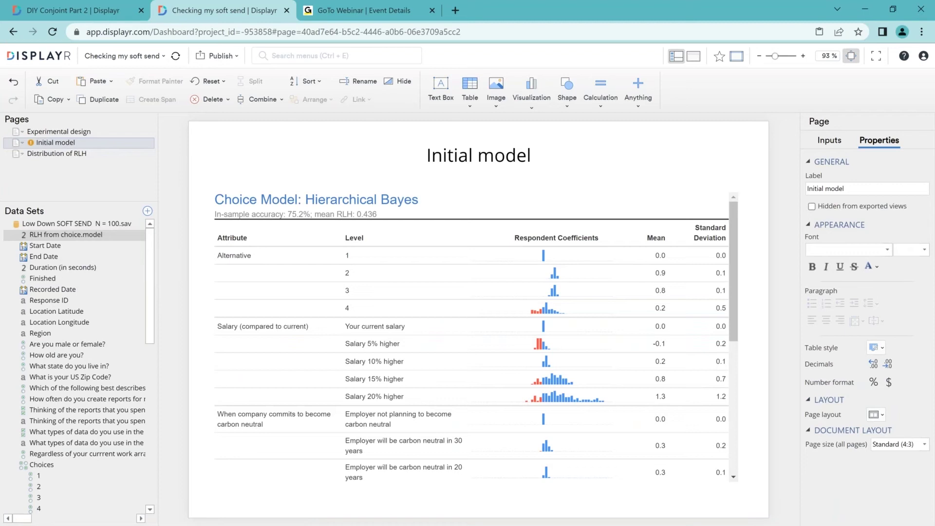
double_click(522, 158)
text(Rando)
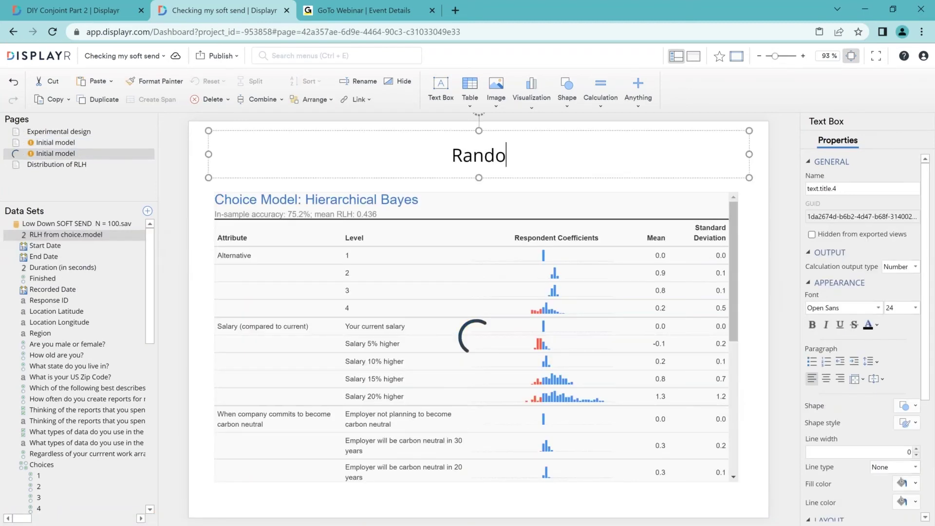
text(m data model)
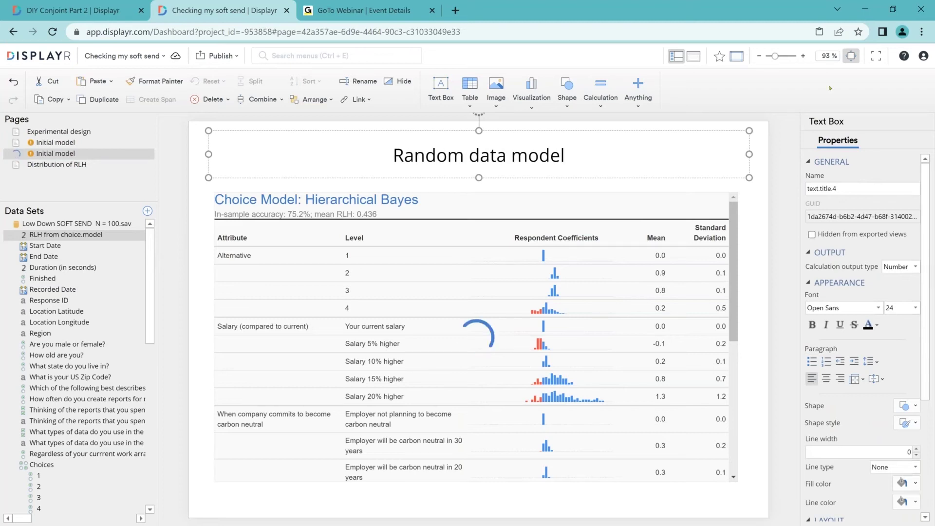
click(575, 338)
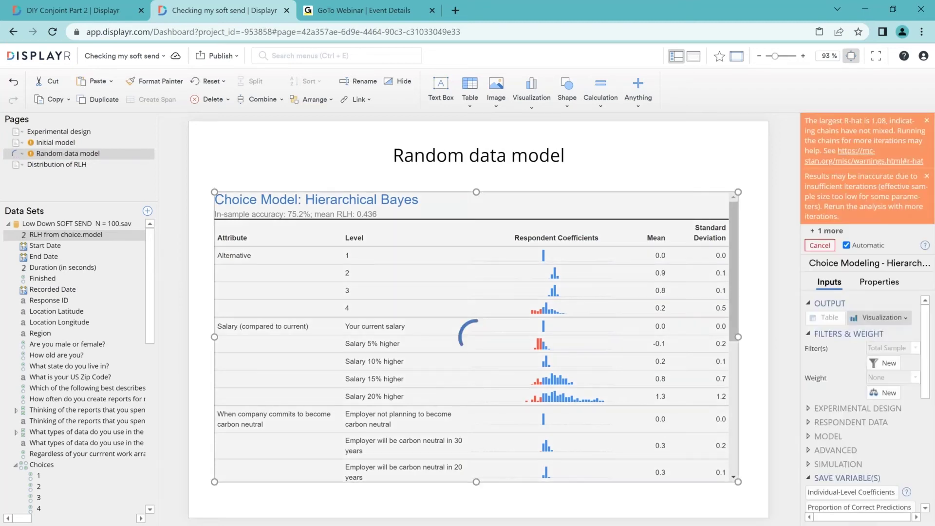
Set the copied model's respondent data to Simulated choices from priors with sample size 100.
scroll(853, 318, down, 3)
click(850, 301)
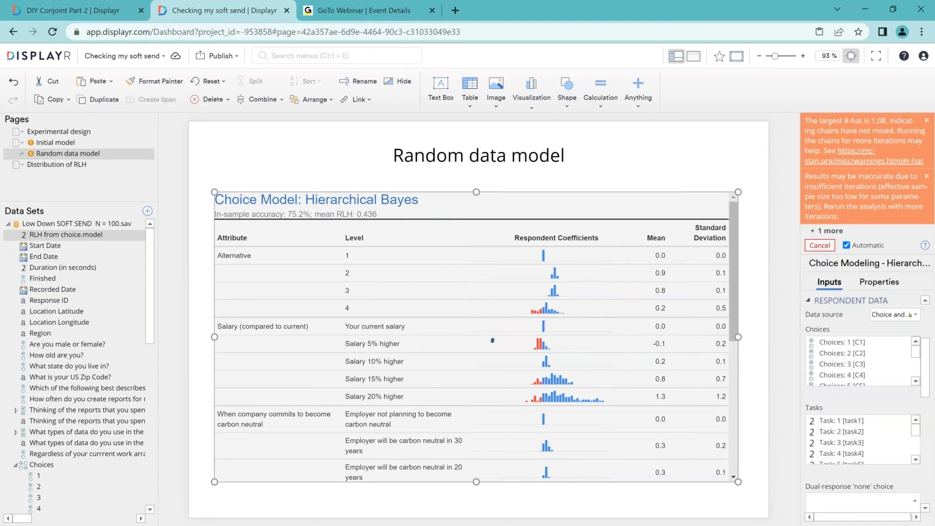
click(894, 314)
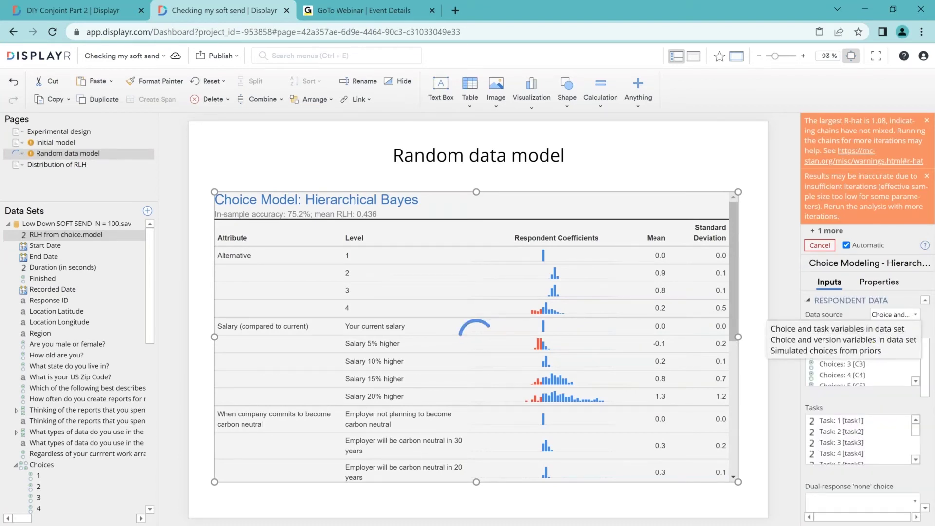
click(835, 351)
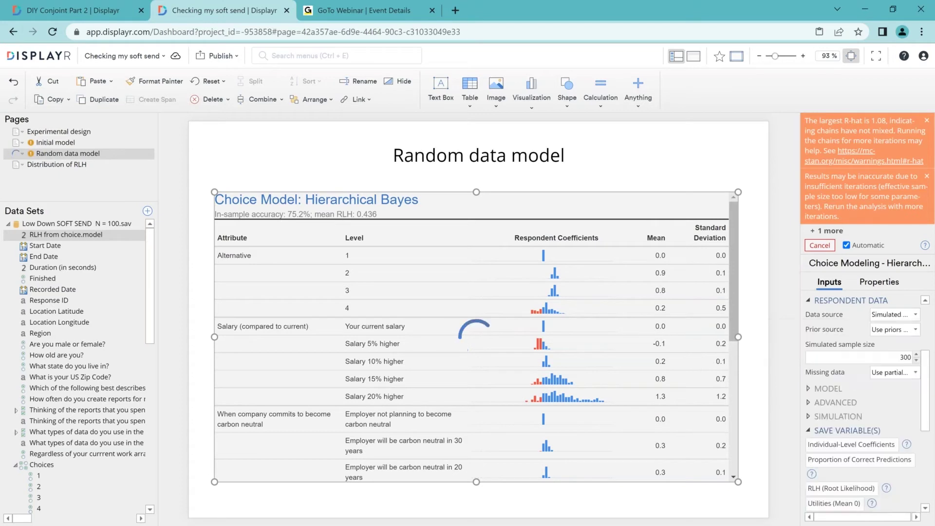
double_click(901, 359)
text(100)
key(Tab)
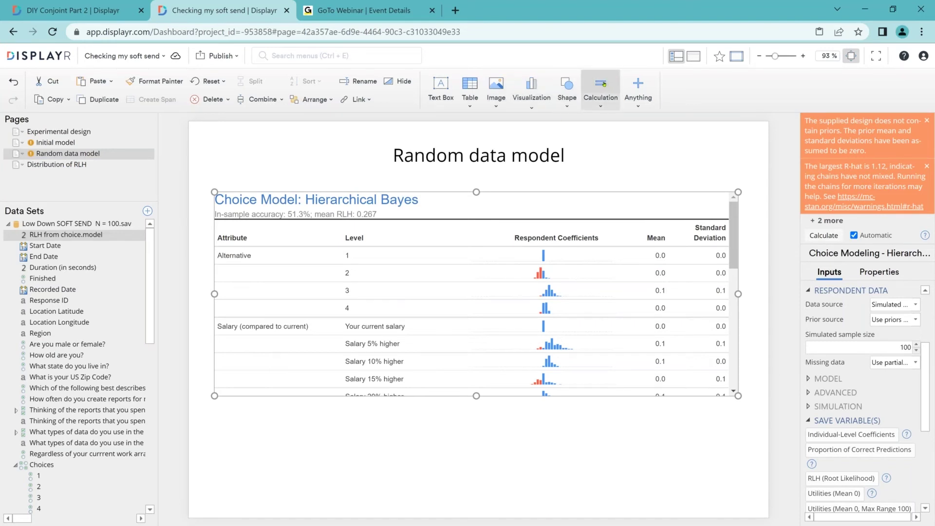
Draw a calculation below the model table plotting hist(choice.model.2$rlh).
drag(211, 410, 448, 507)
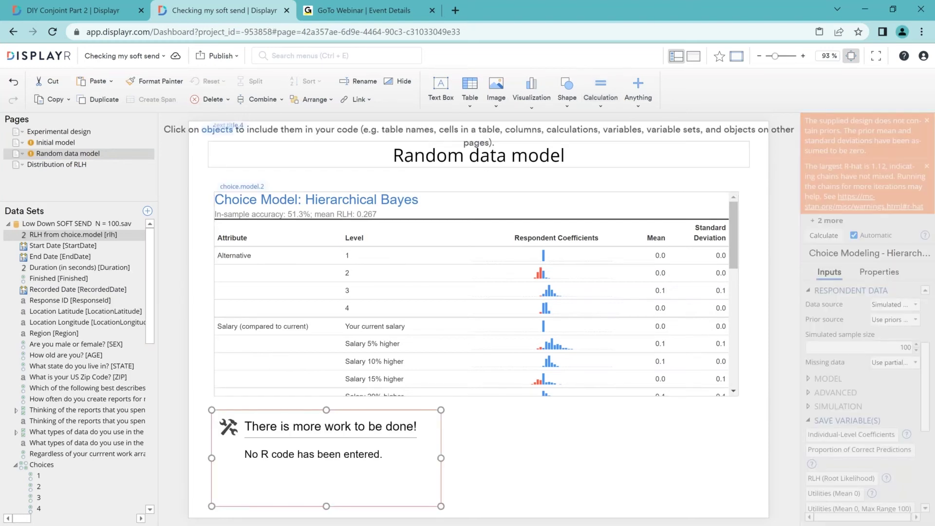
text(hist()
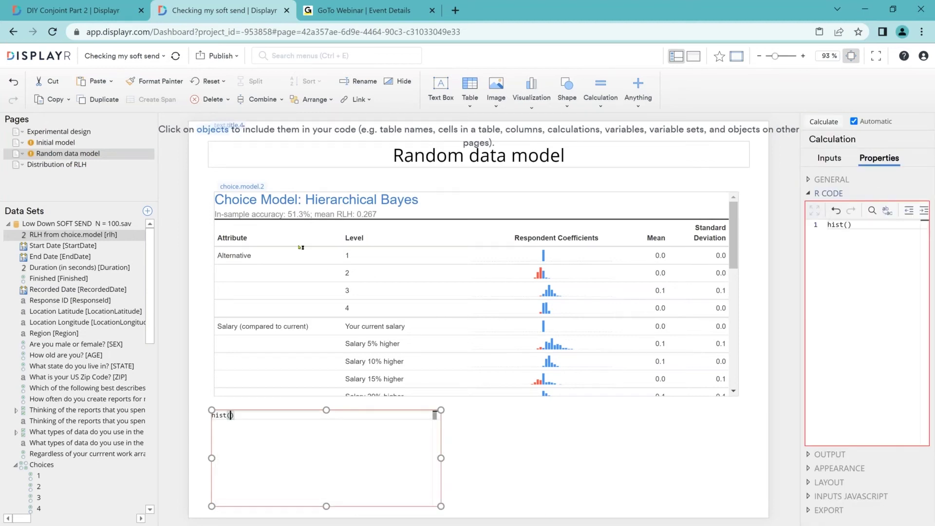
click(241, 186)
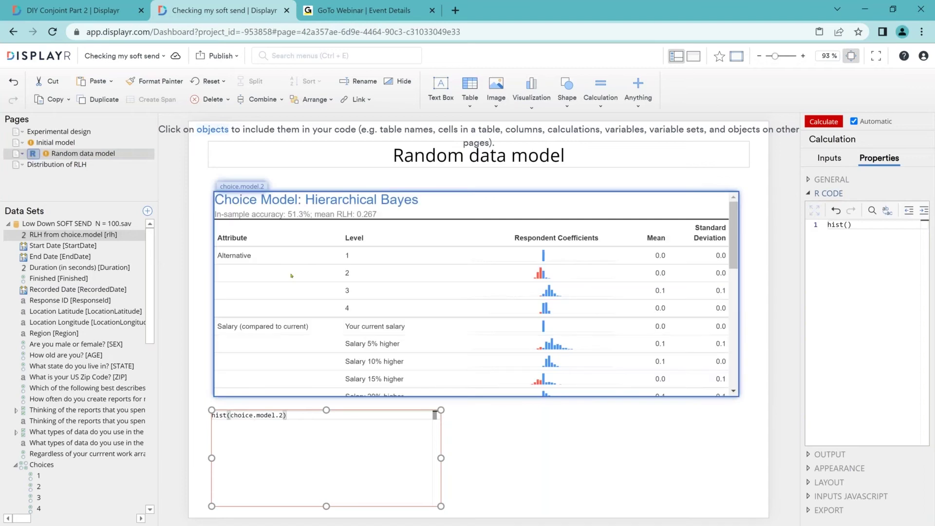
text($rlh)
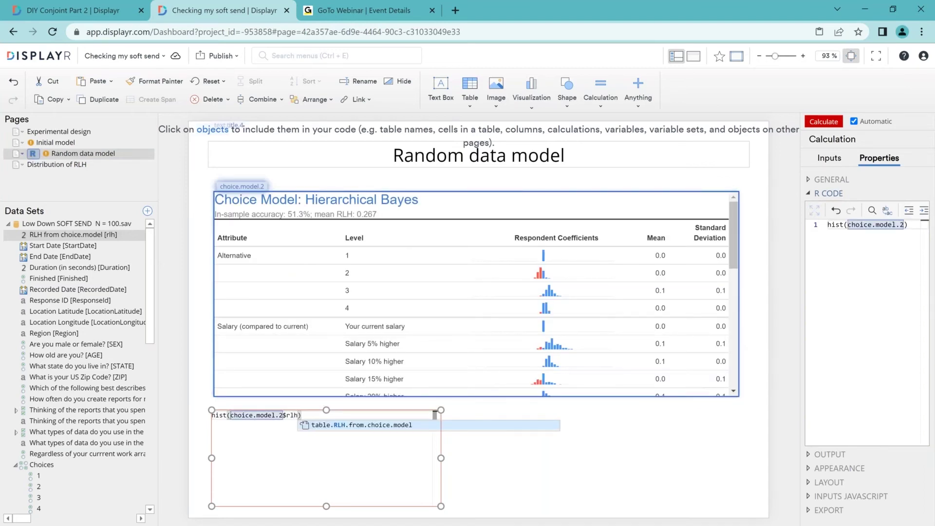
click(492, 473)
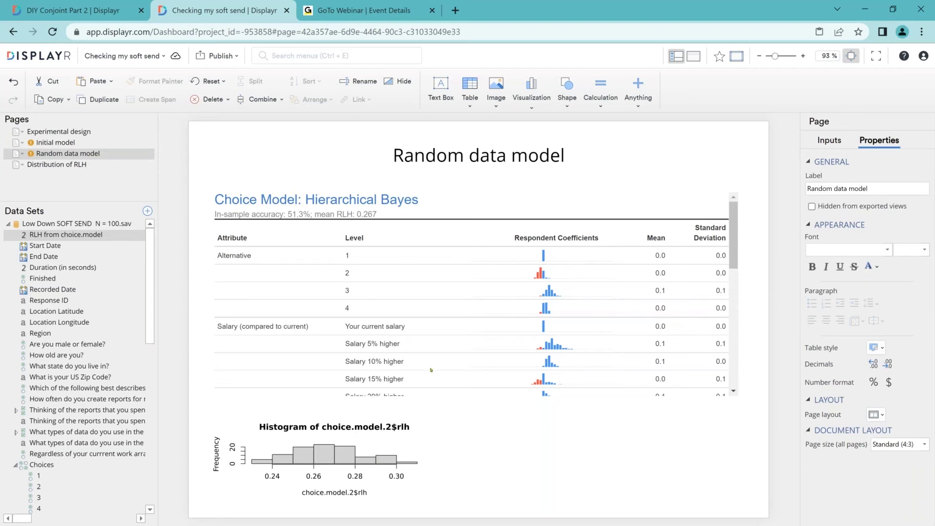
Add a calculation beside the histogram: random.rlh.cutoff = quantile(choice.model.2$rlh, .95), then select its output.
click(615, 95)
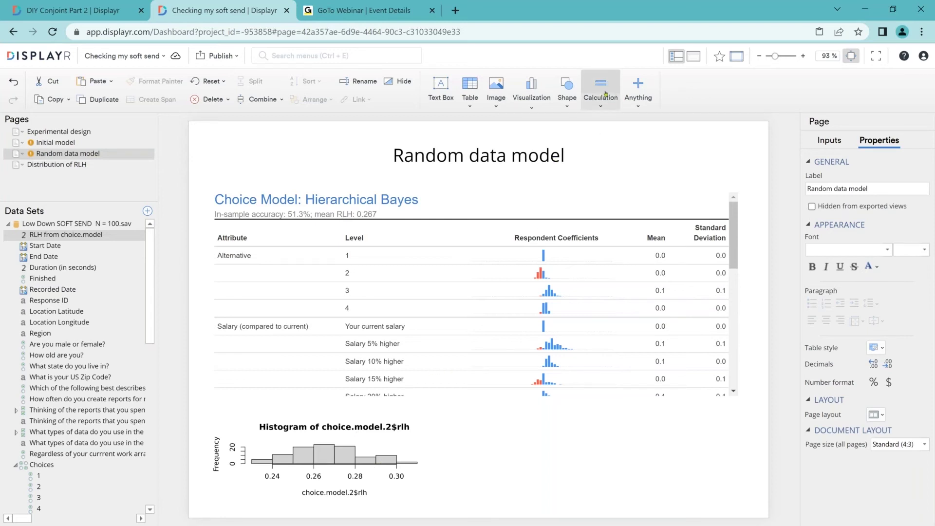
drag(451, 411, 729, 508)
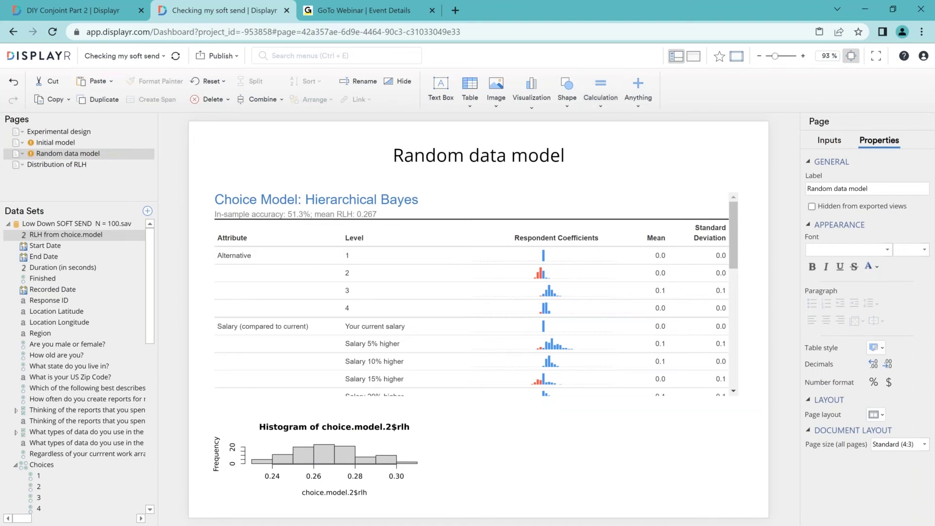
text(random.rlh)
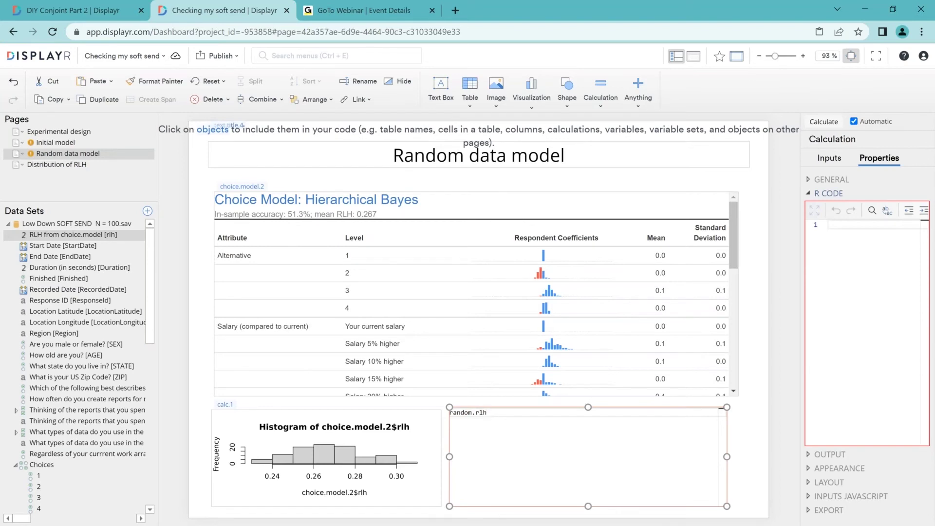
text(.cutoff = quantil()
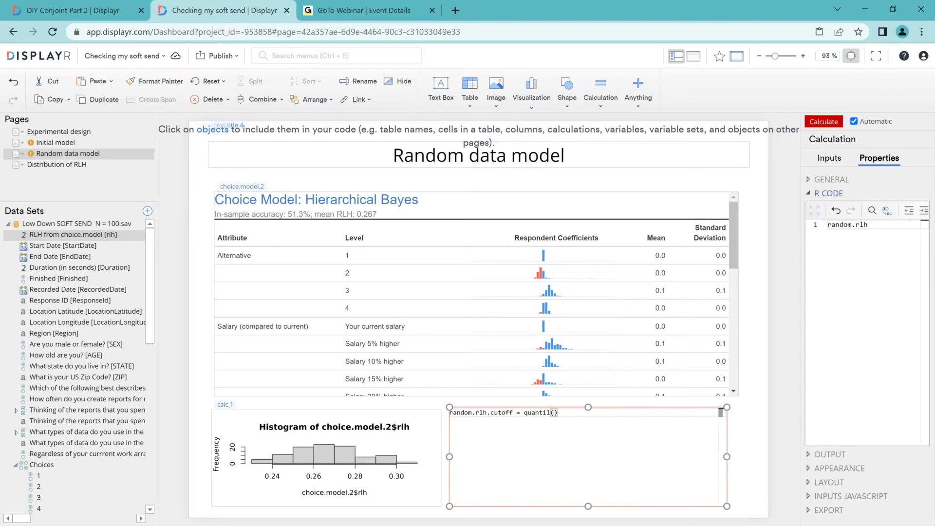
key(BackSpace)
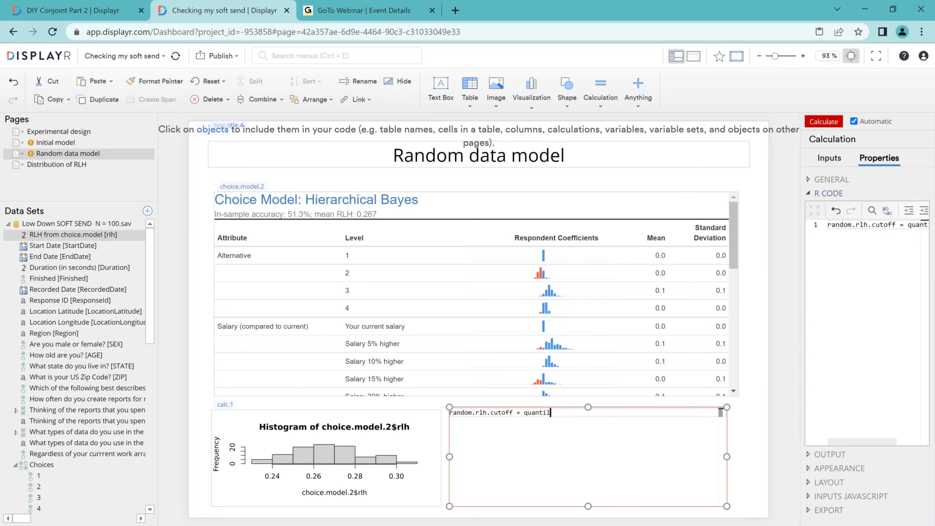
text(e()
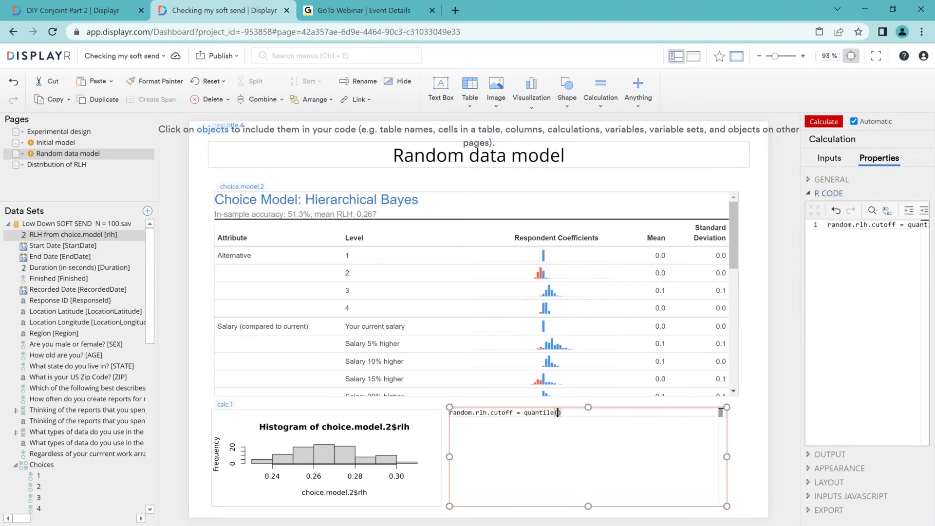
click(237, 187)
text(,)
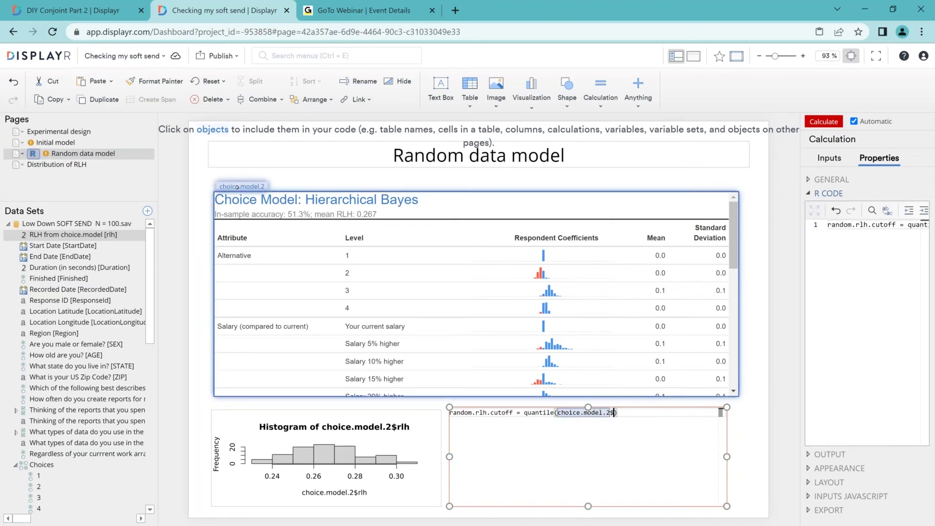
key(BackSpace)
text($rlh, .9)
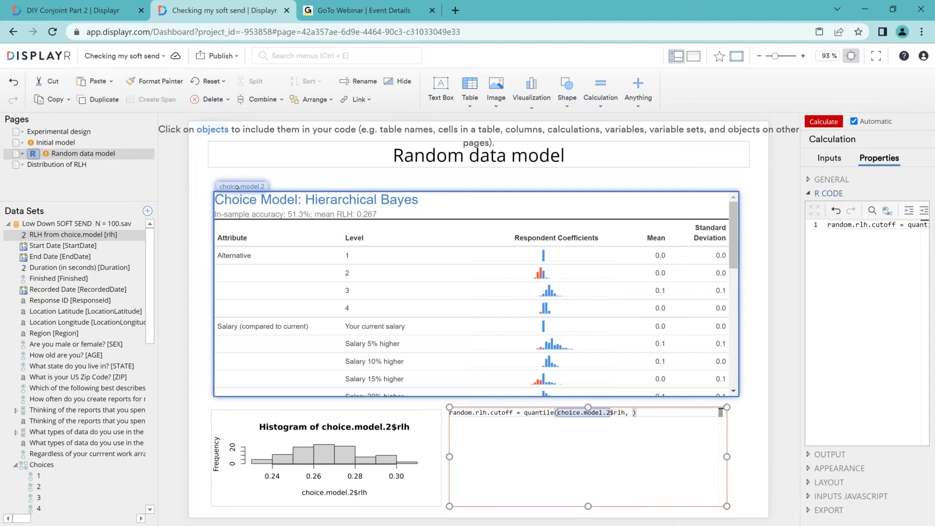
text(5)
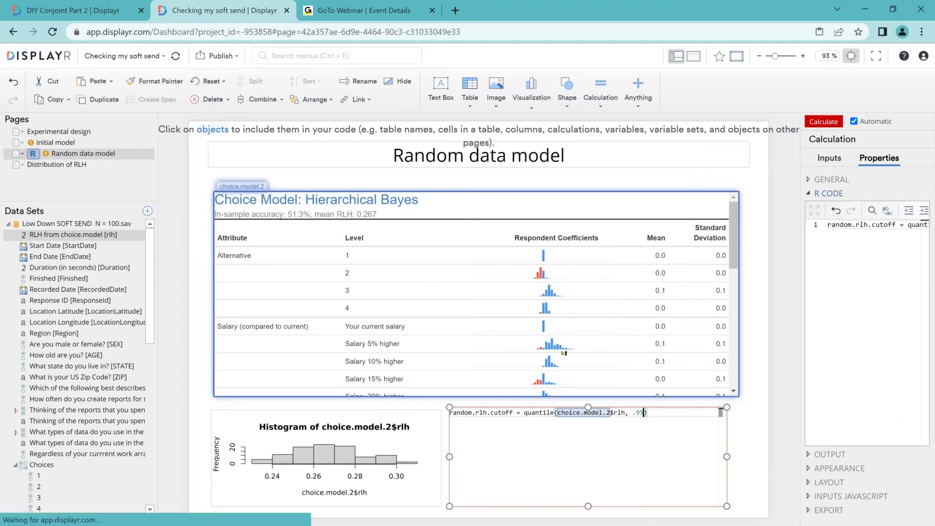
click(751, 420)
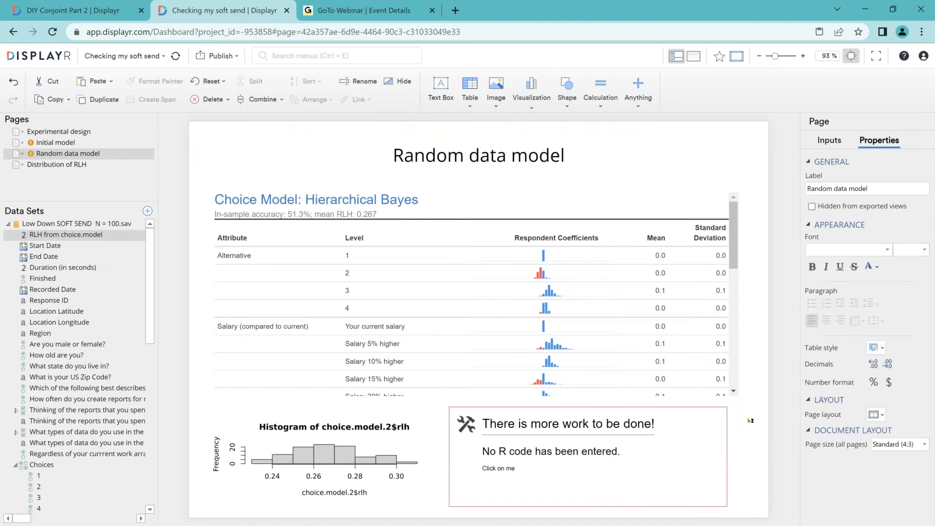
click(603, 452)
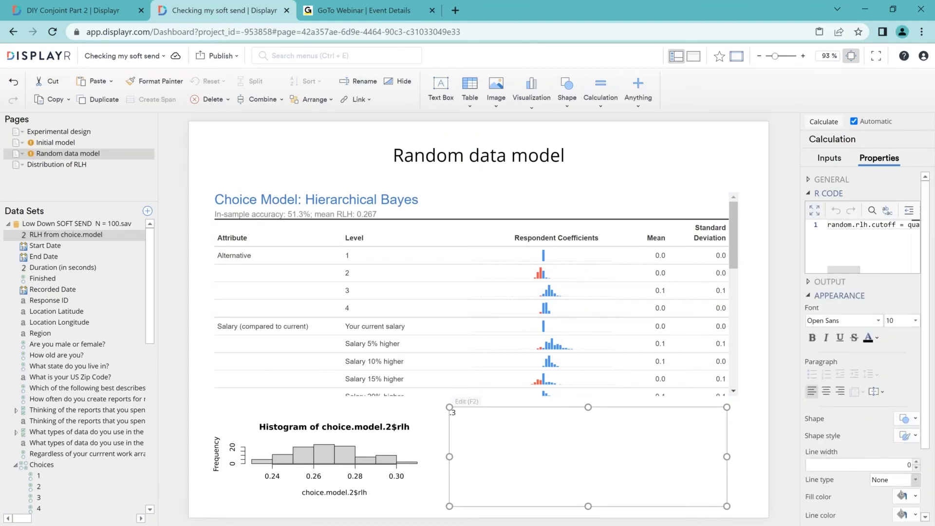
scroll(867, 395, down, 2)
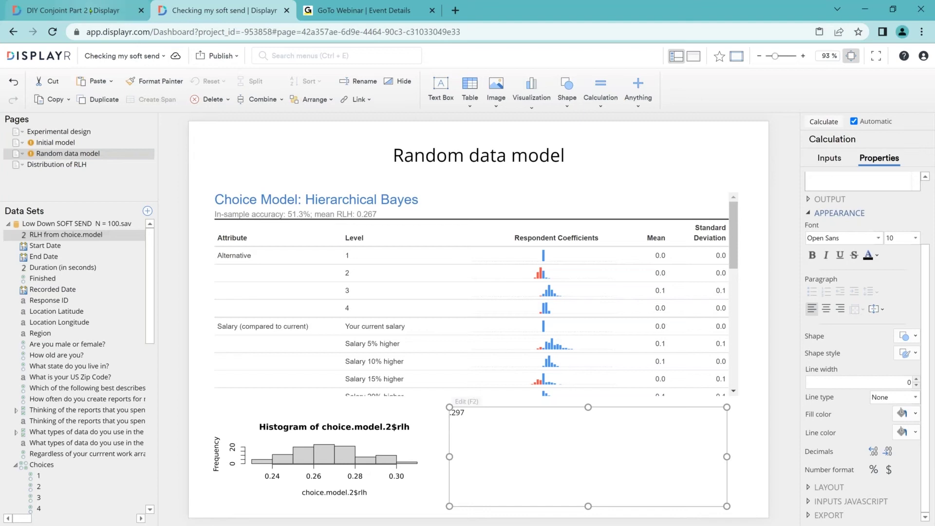
click(90, 10)
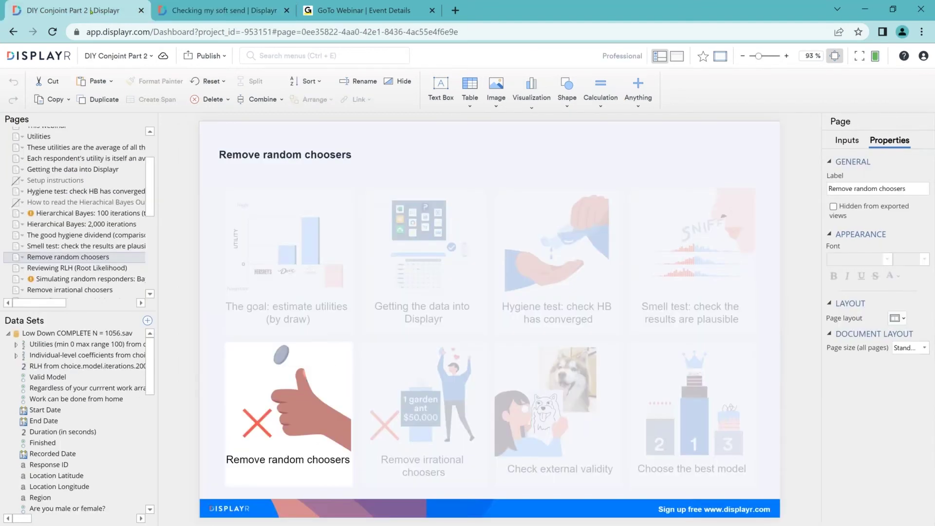
scroll(96, 276, down, 1)
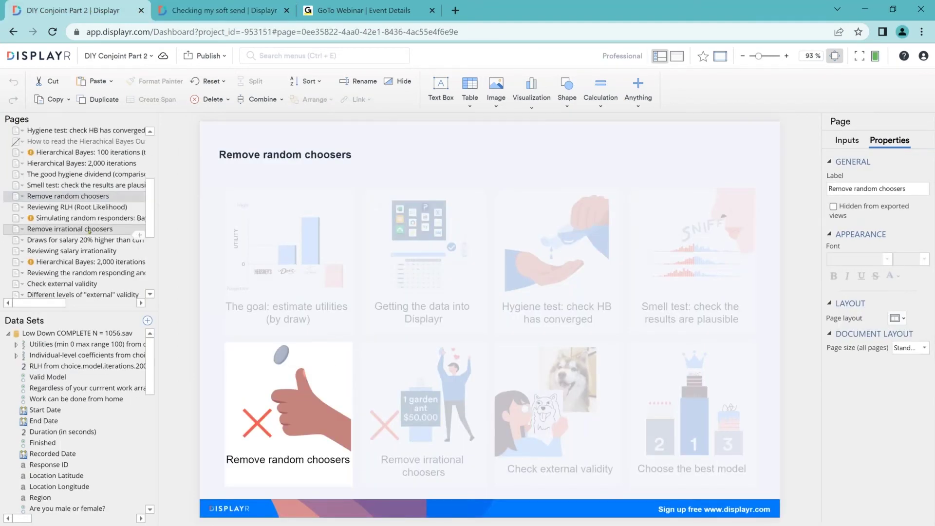
click(89, 230)
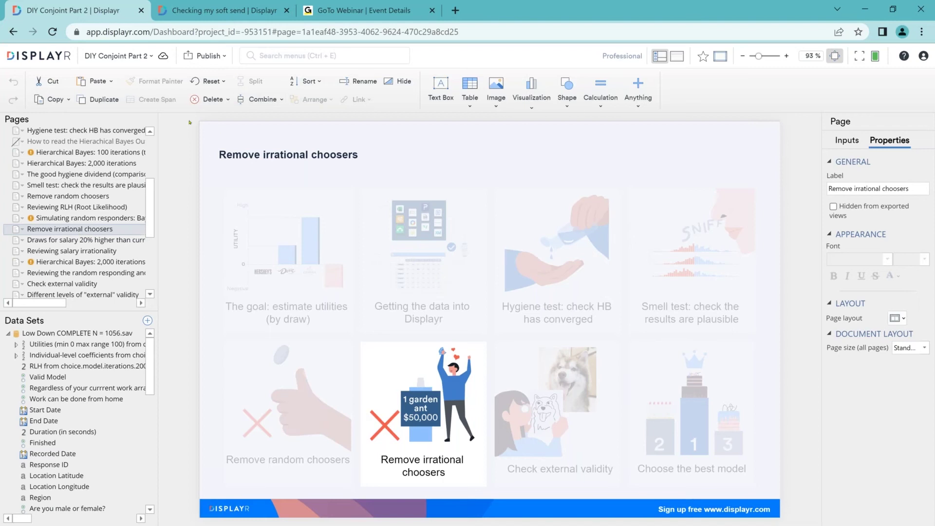
Return to the Checking my soft send document's Initial model page.
click(209, 11)
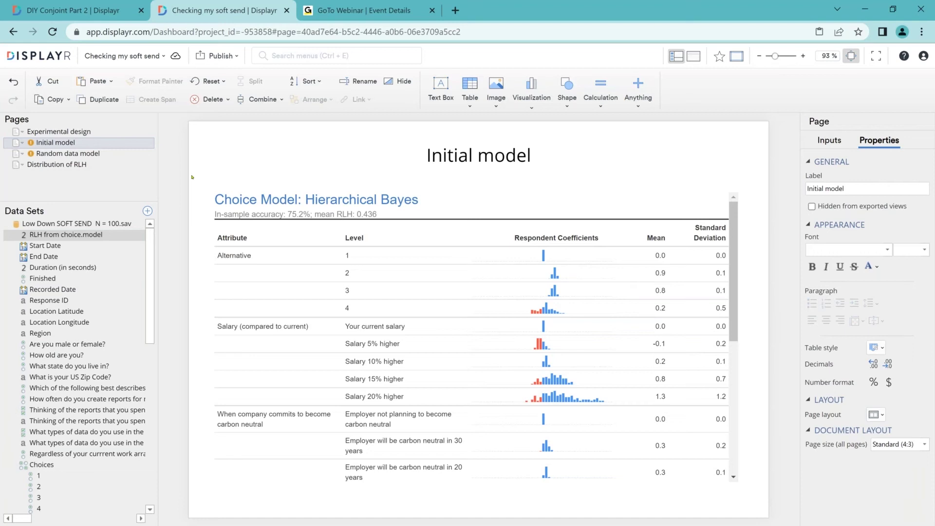
Add a Title Only page titled 'Respondent draws for a 20% price increase'.
click(148, 170)
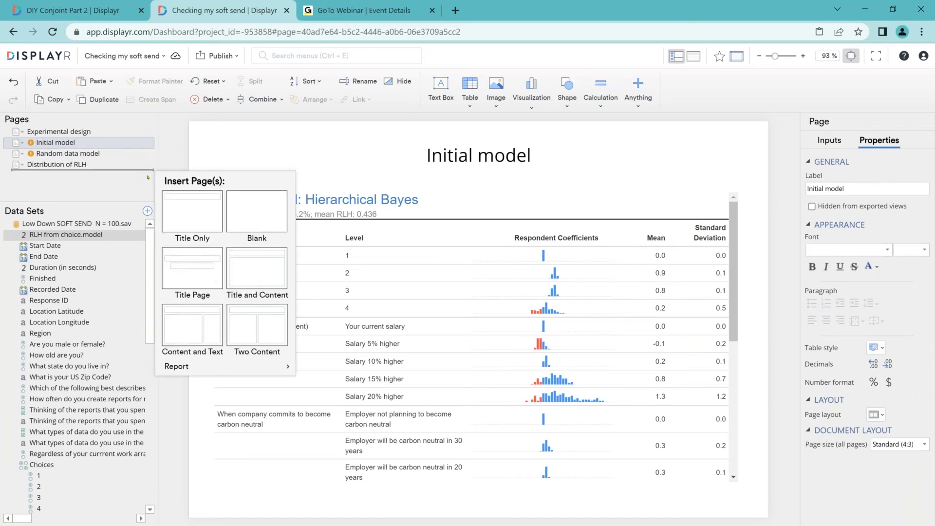
click(181, 215)
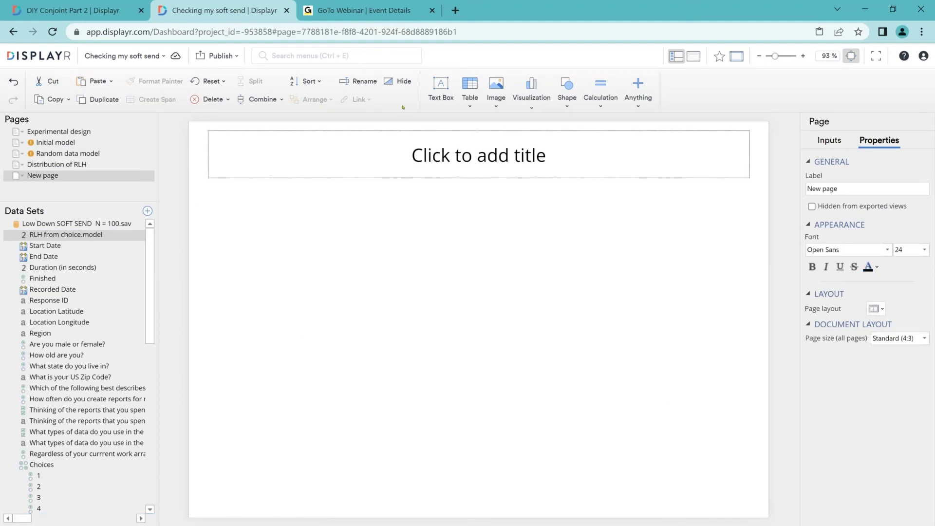
click(447, 147)
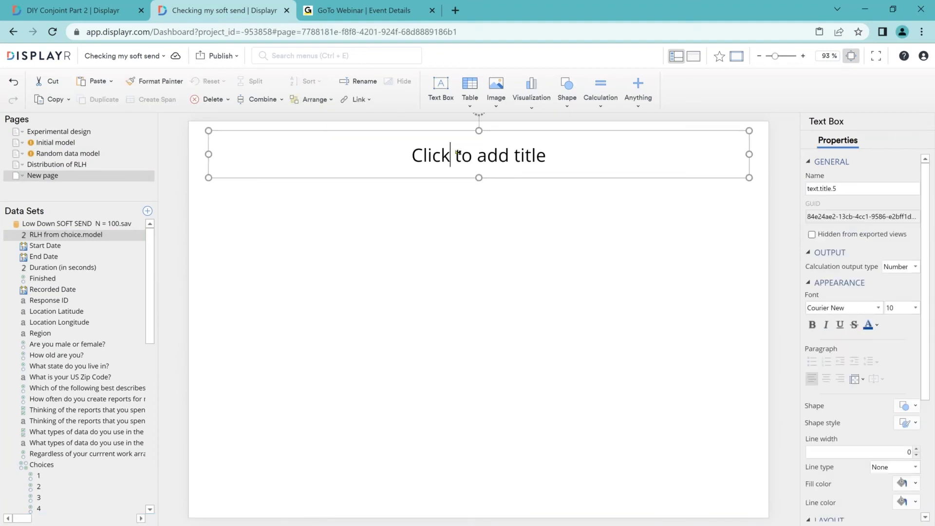
text(Respondent draws for a 20% price increase)
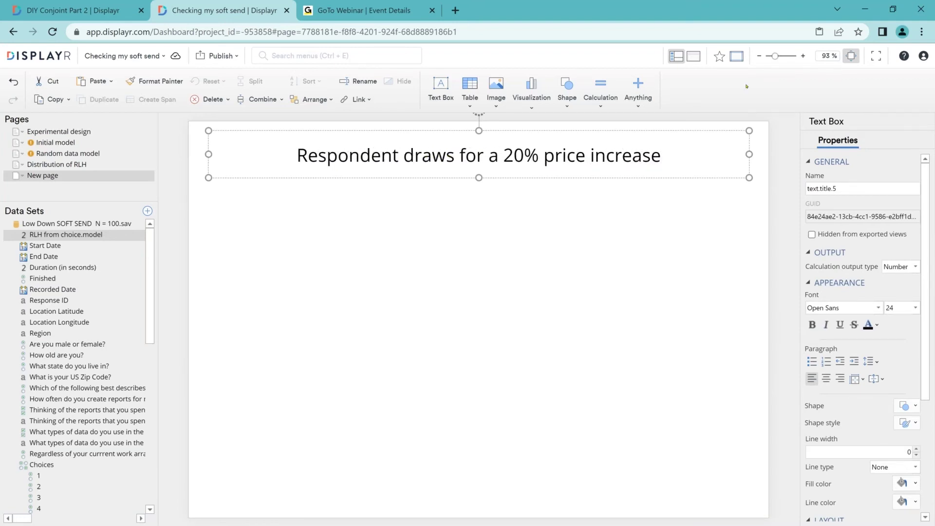
Draw a calculation with pasted R code extracting the Salary 20% higher draws.
click(601, 87)
drag(207, 202, 759, 488)
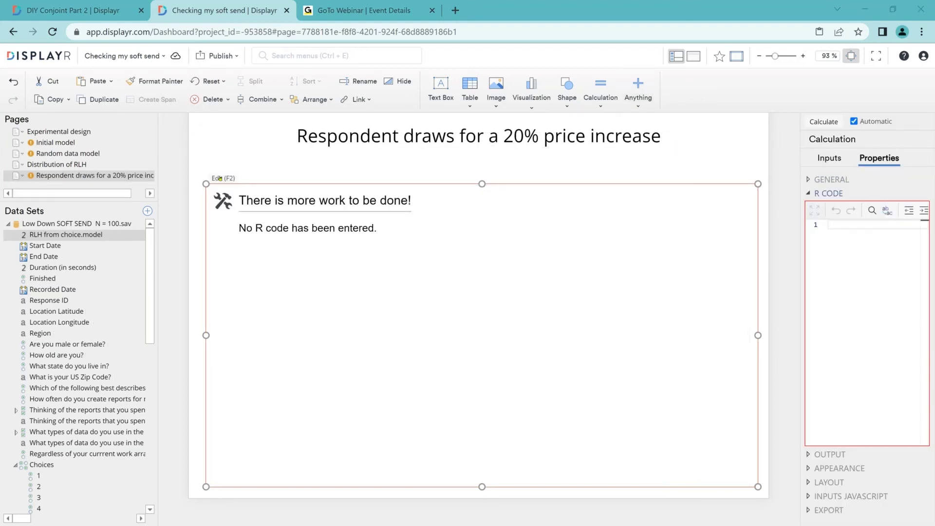
click(266, 208)
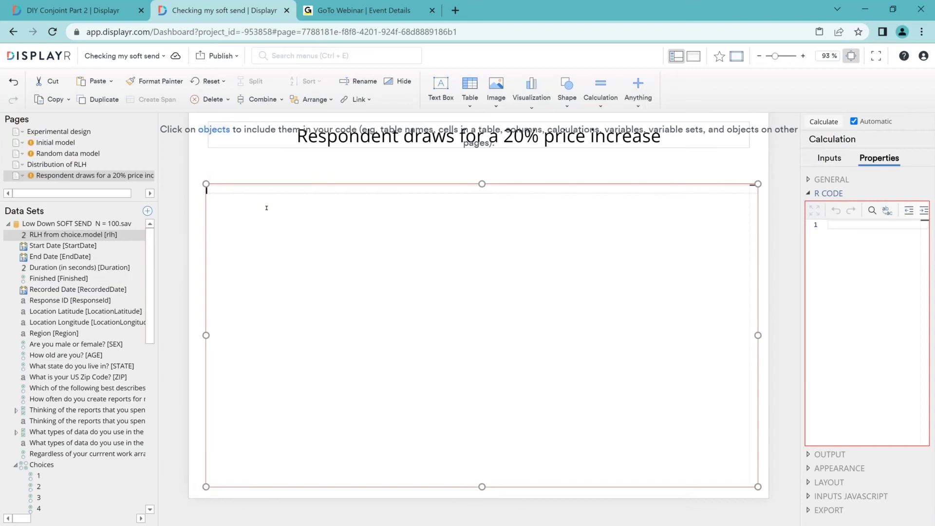
text(draws = choice.model$beta.draws respondent.draws.salary20 =  t(draws[,, "Salary (compared to current): Salary 20% higher"]))
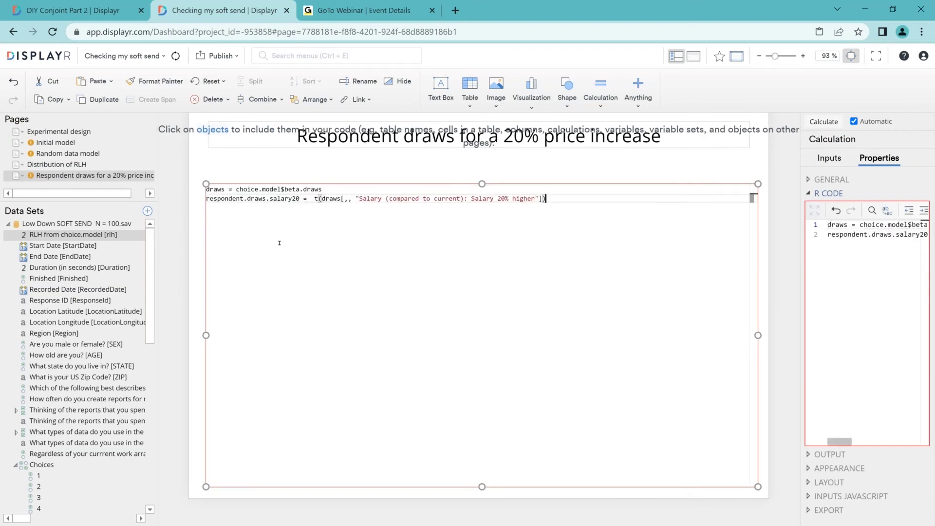
click(785, 260)
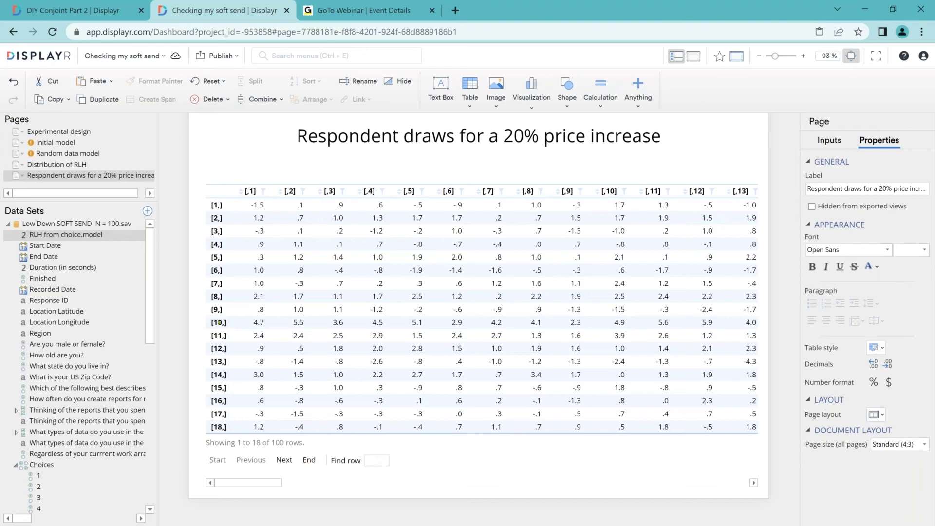
Narrow the draws table to show only columns [,1] to [,9].
click(219, 323)
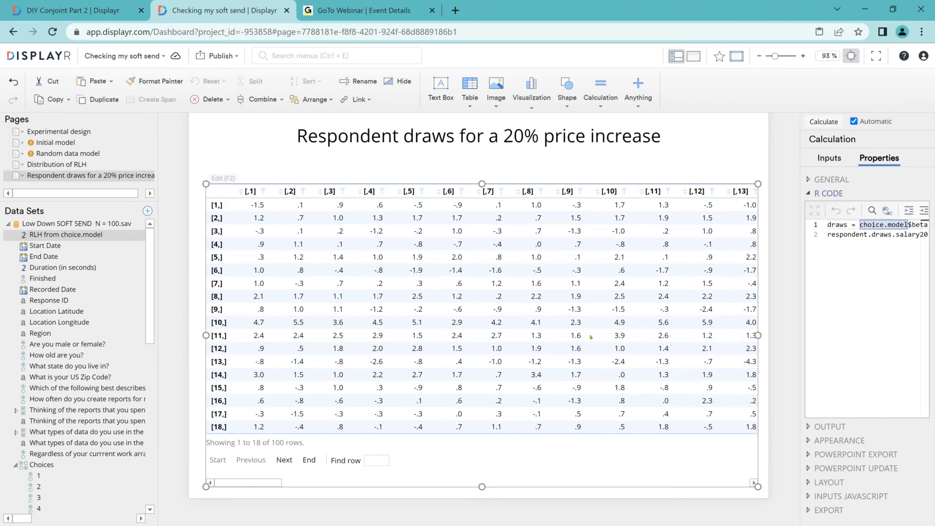
drag(590, 336, 588, 336)
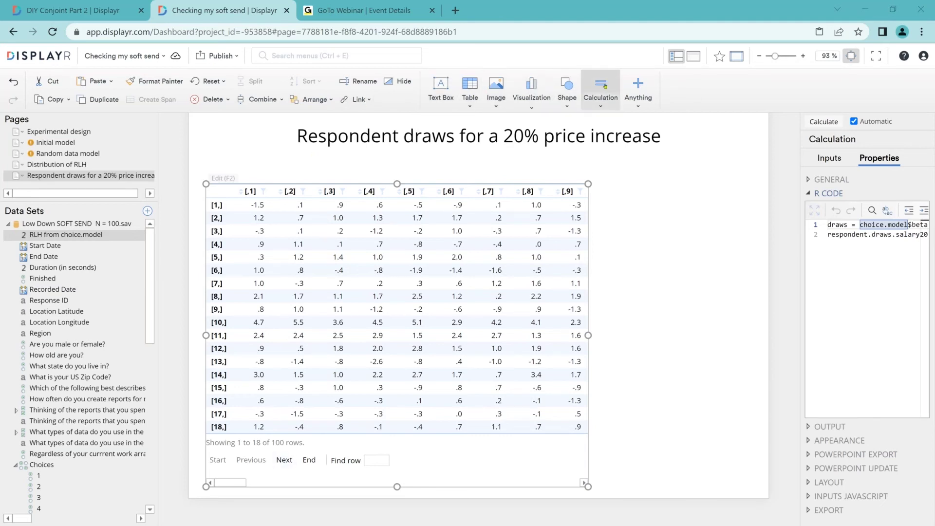
Add an irrational calculation flagging rows with mostly negative salary20 draws, placed beside the table.
drag(250, 146, 701, 212)
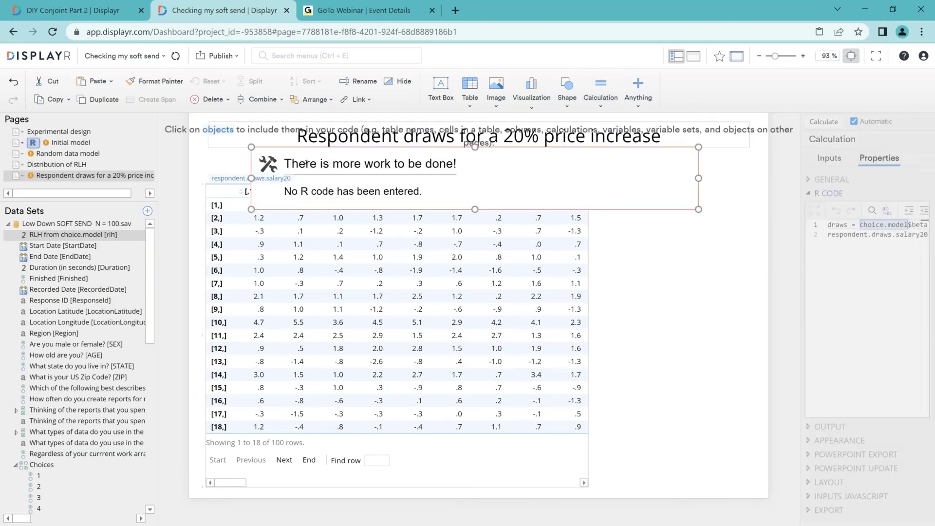
click(420, 184)
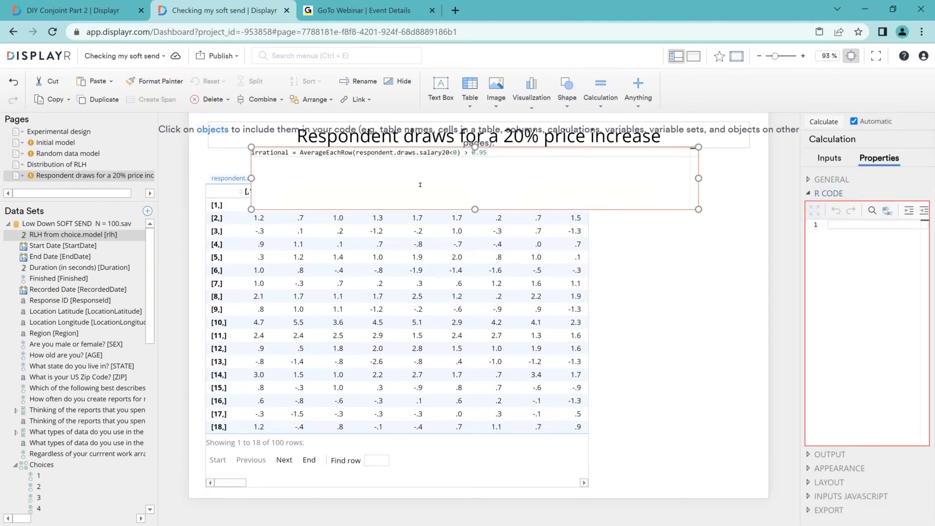
click(254, 213)
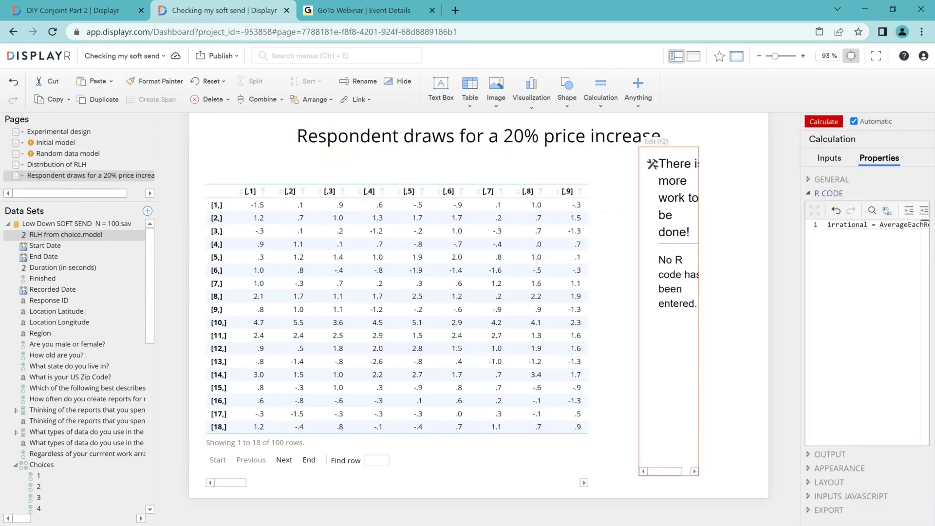
click(699, 317)
drag(699, 317, 713, 318)
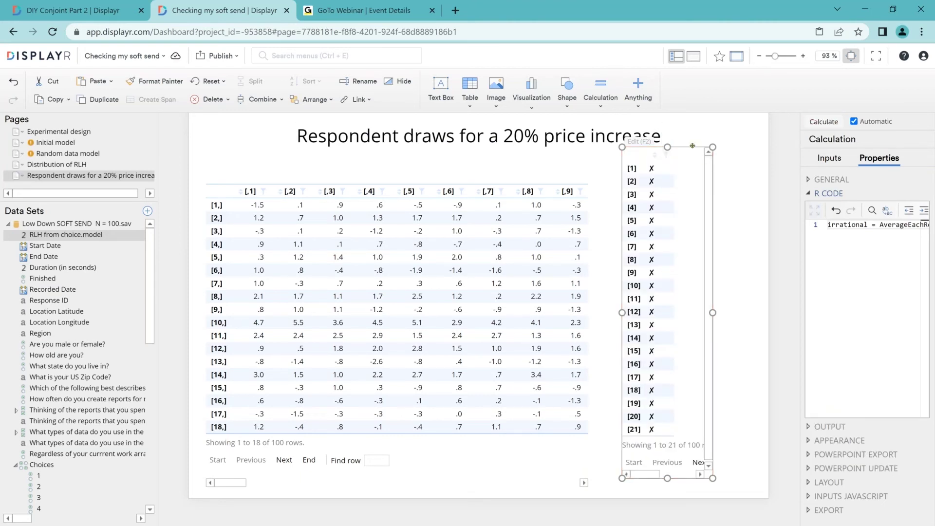
drag(690, 172, 691, 186)
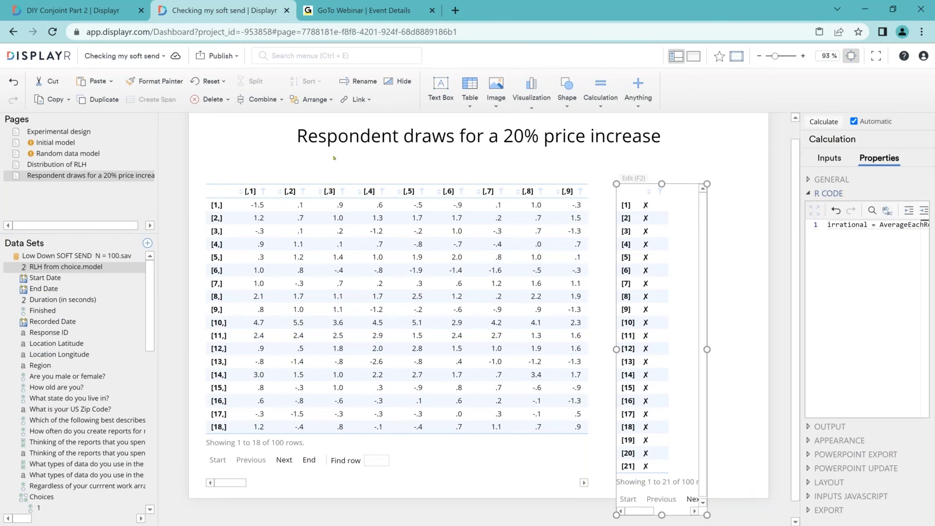
Create a numeric R variable: `RLH from choice.model` > random.rlh.cutoff & irrational == FALSE.
click(140, 266)
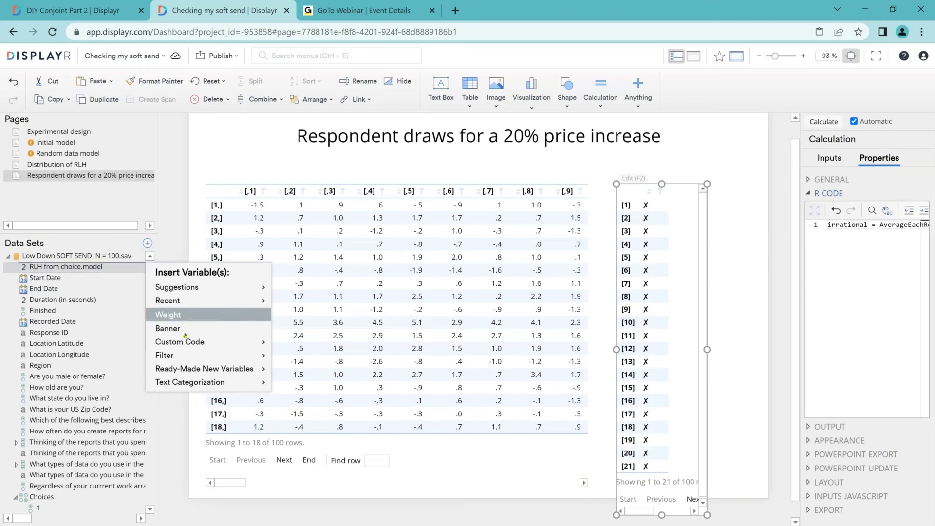
mouse_move(210, 342)
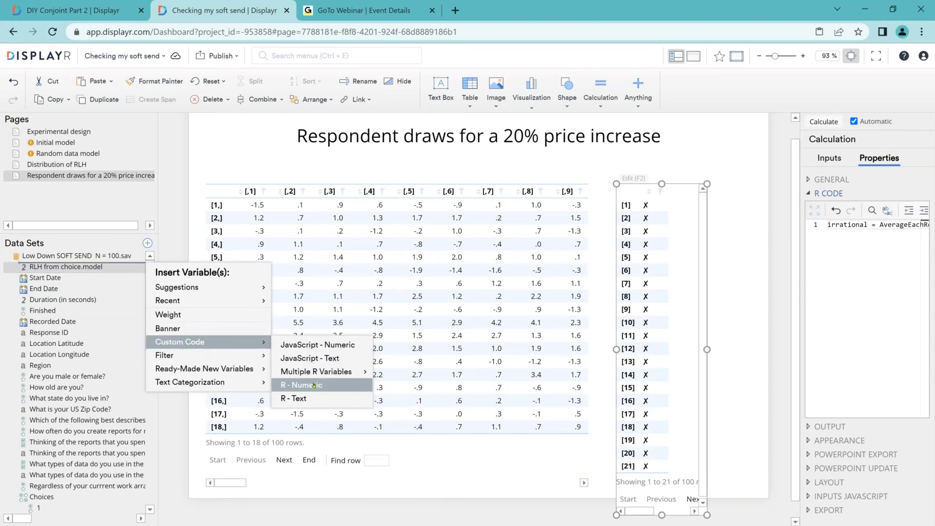
click(314, 386)
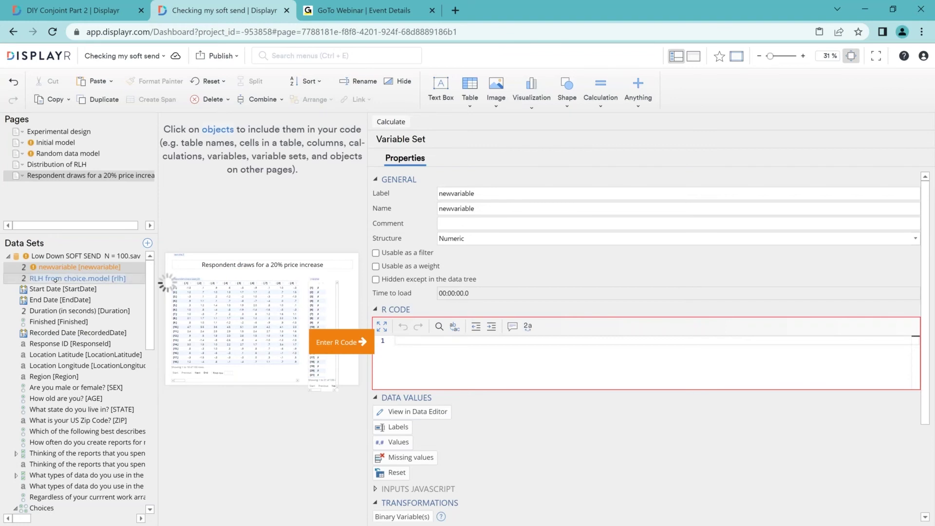
click(55, 279)
text(< )
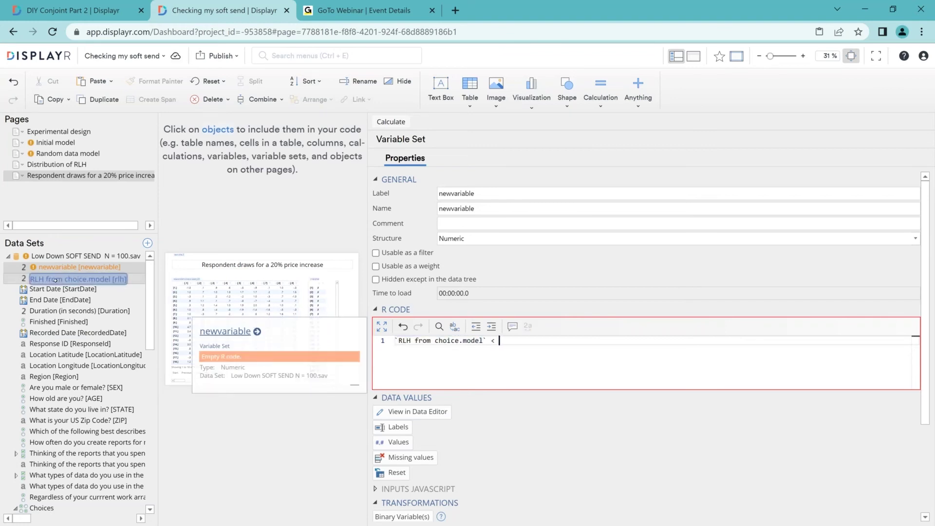
text(random)
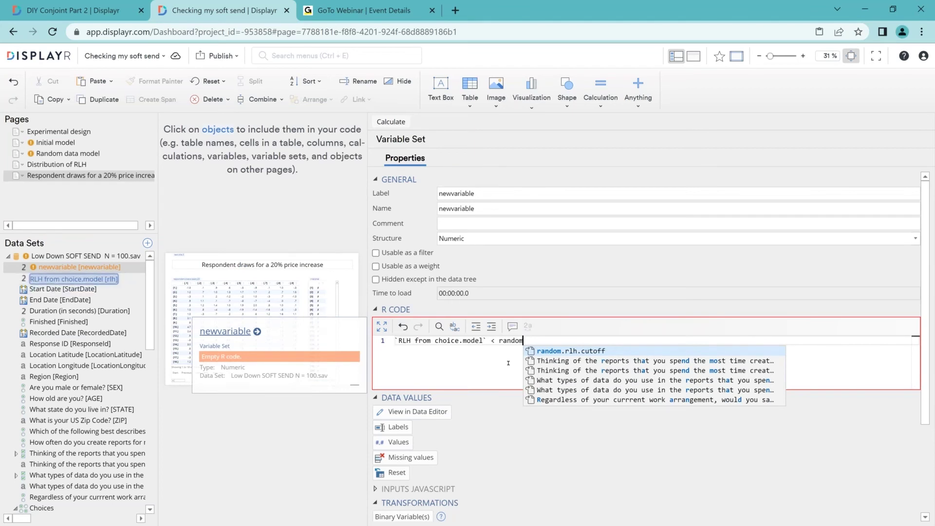
click(570, 350)
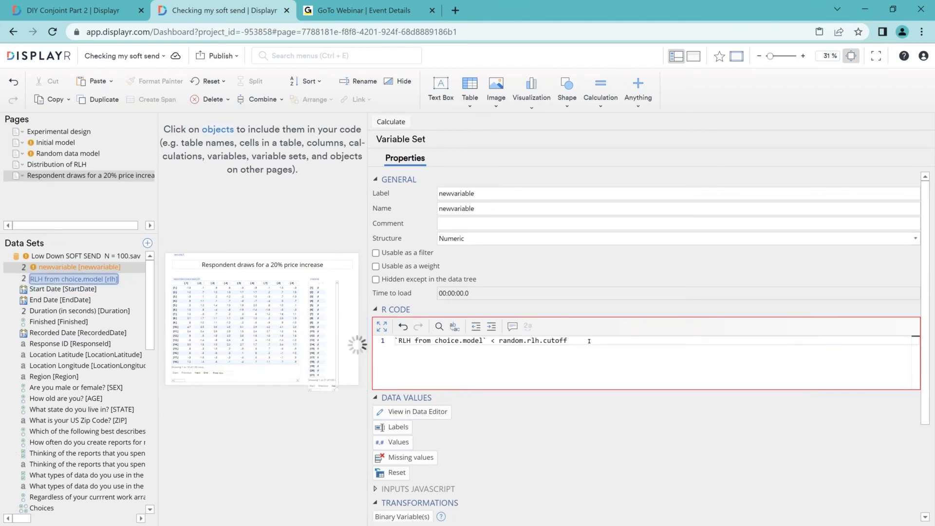
text(&)
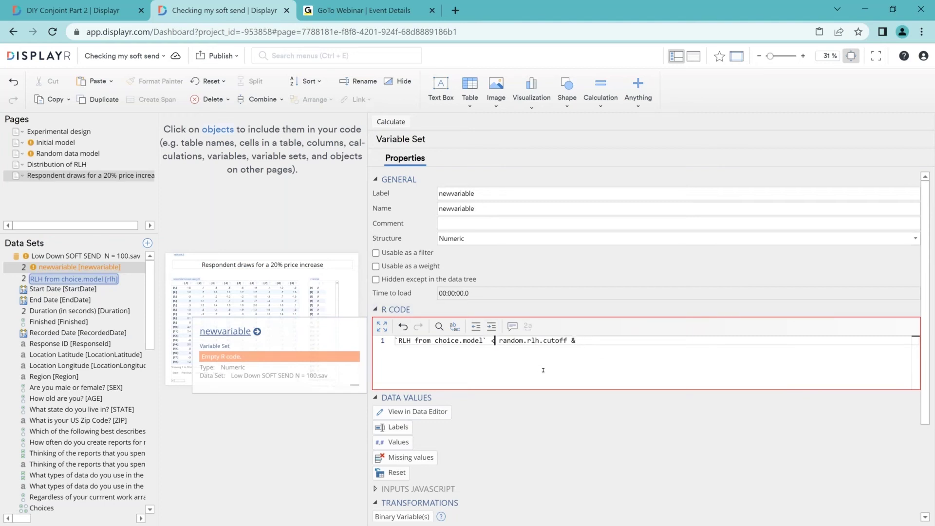
key(BackSpace)
text(>)
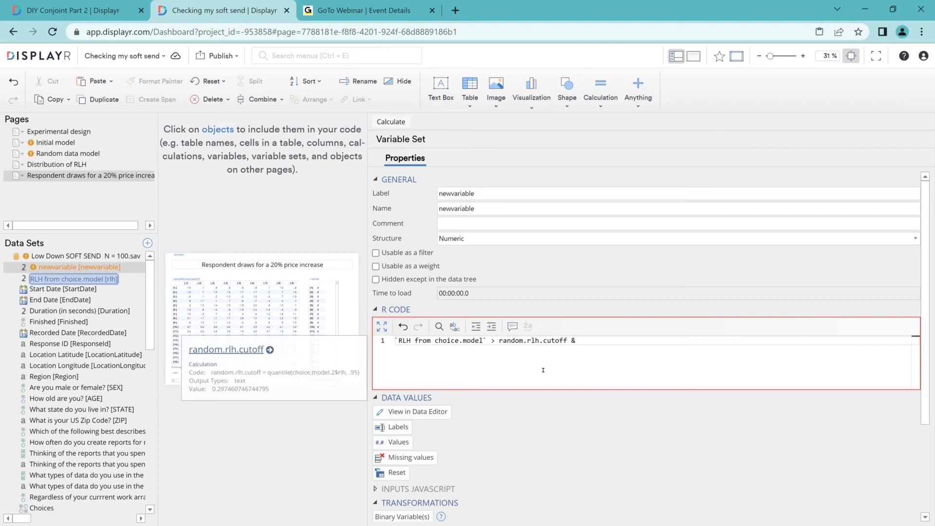
click(602, 352)
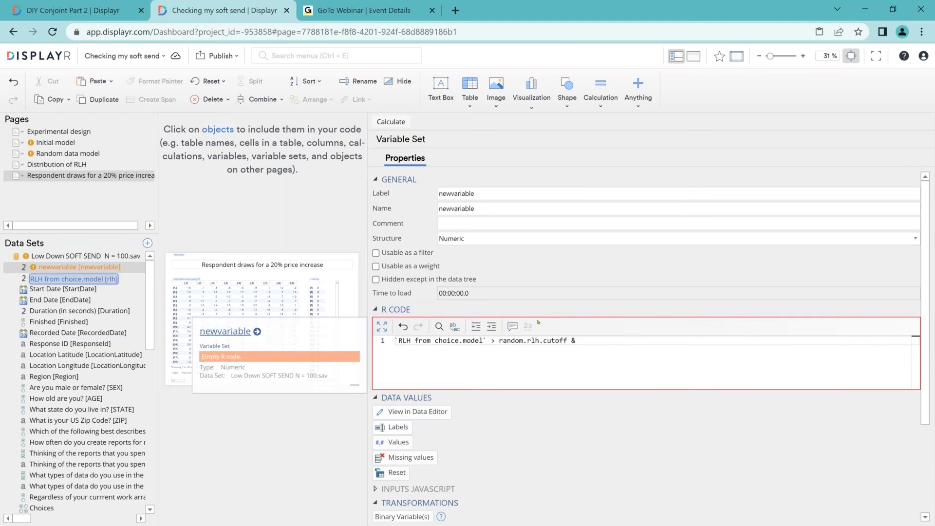
text(irr)
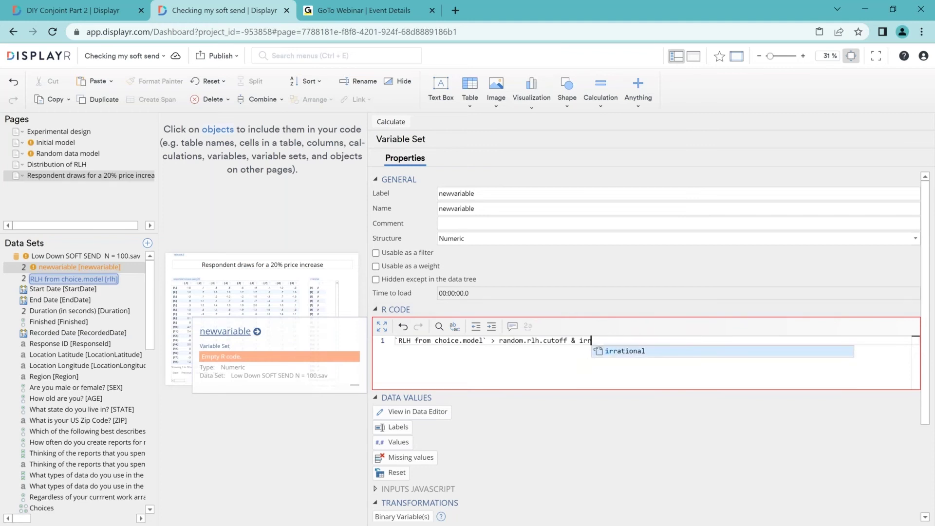
click(610, 352)
text(== FALSE)
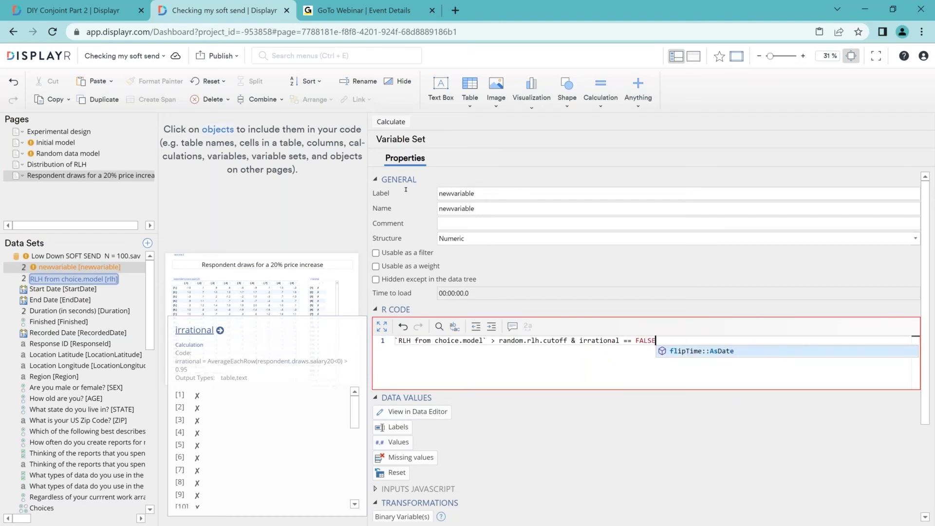
Label the variable 'Valid data', name it 'data', and make it usable as a filter.
click(458, 193)
text(Valid daa)
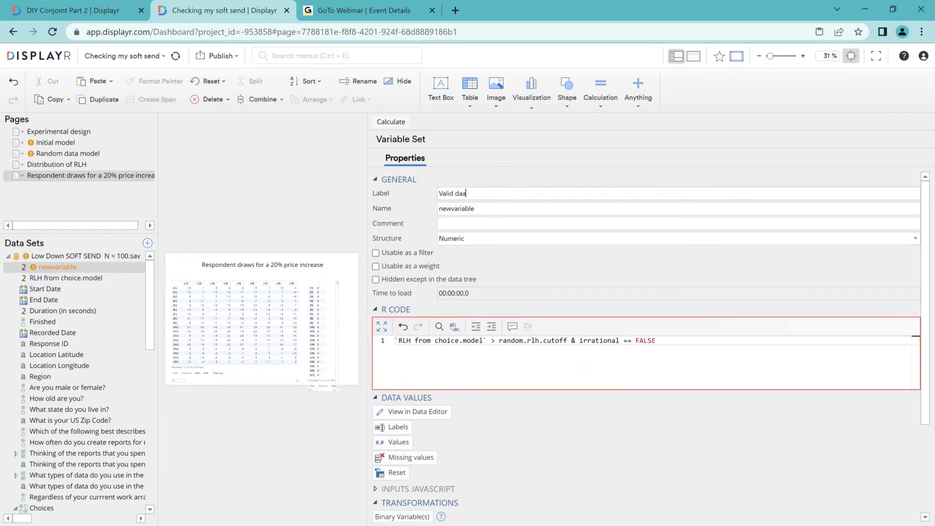
key(BackSpace)
text(ta)
key(Tab)
text(data)
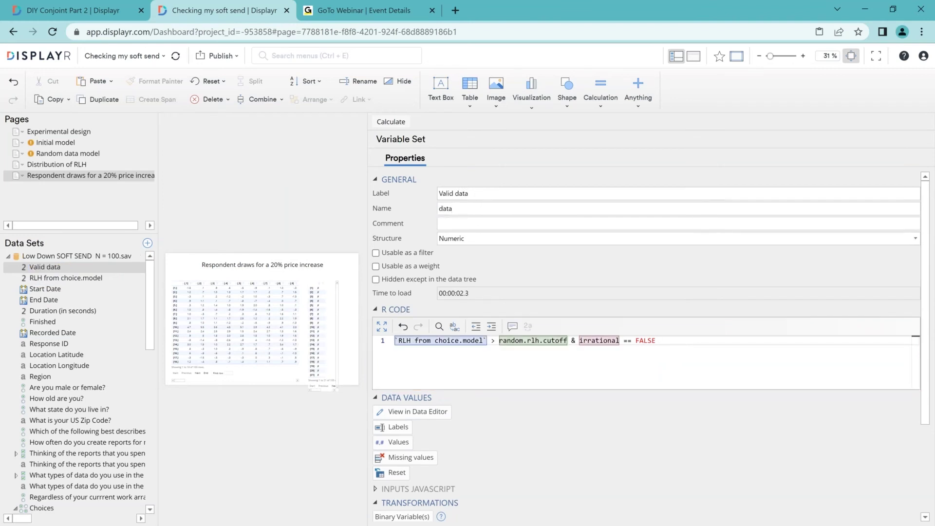
click(375, 253)
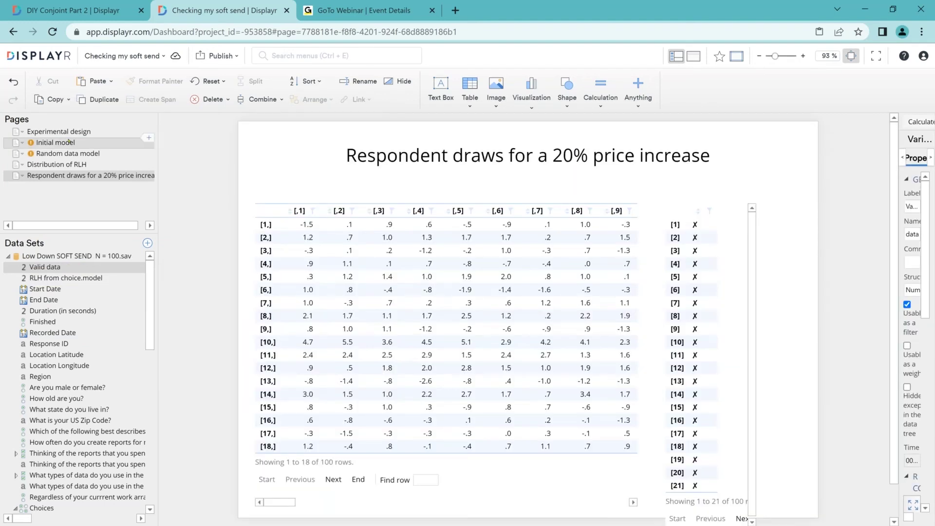
Duplicate the Initial model page and filter the copied model to Valid data.
click(68, 142)
right_click(69, 142)
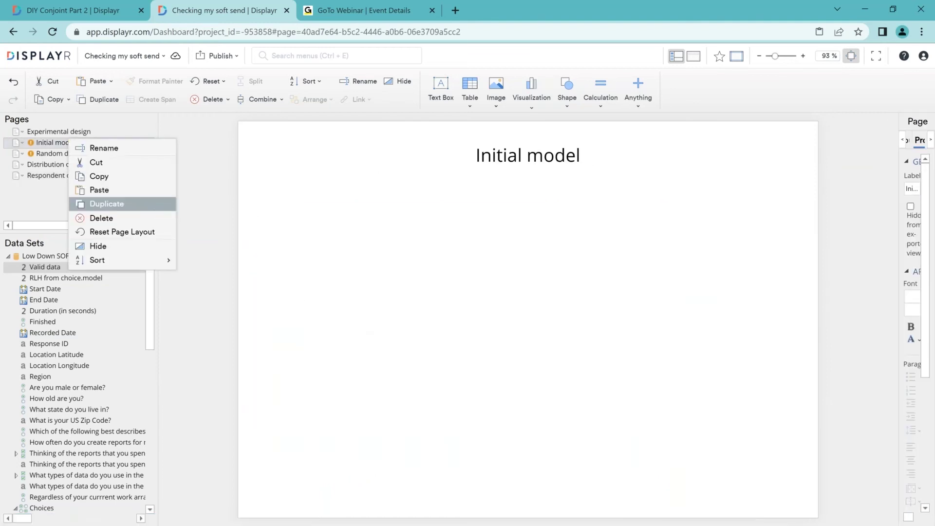
key(Escape)
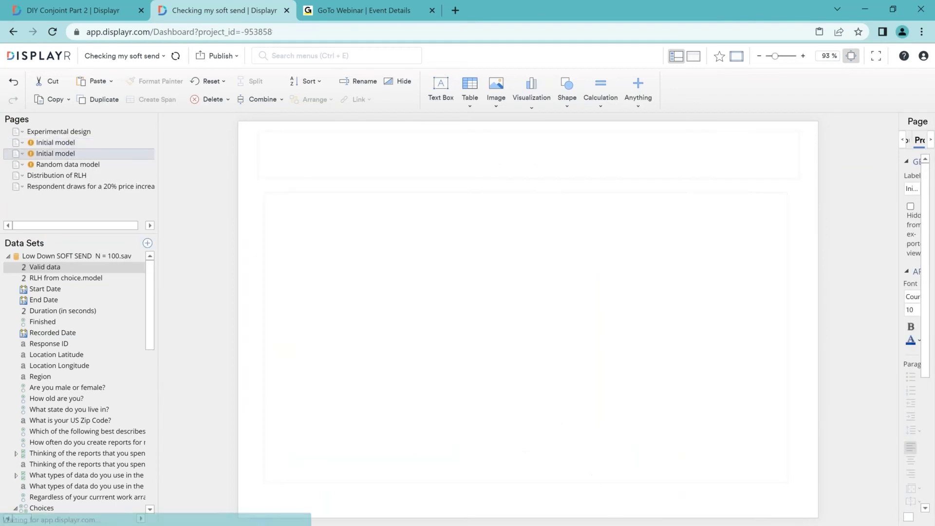
double_click(481, 156)
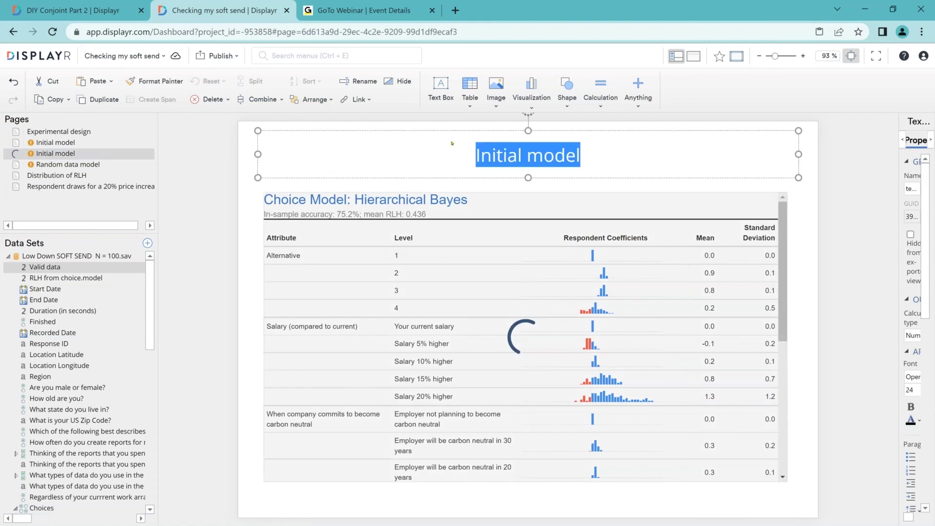
key(Tab)
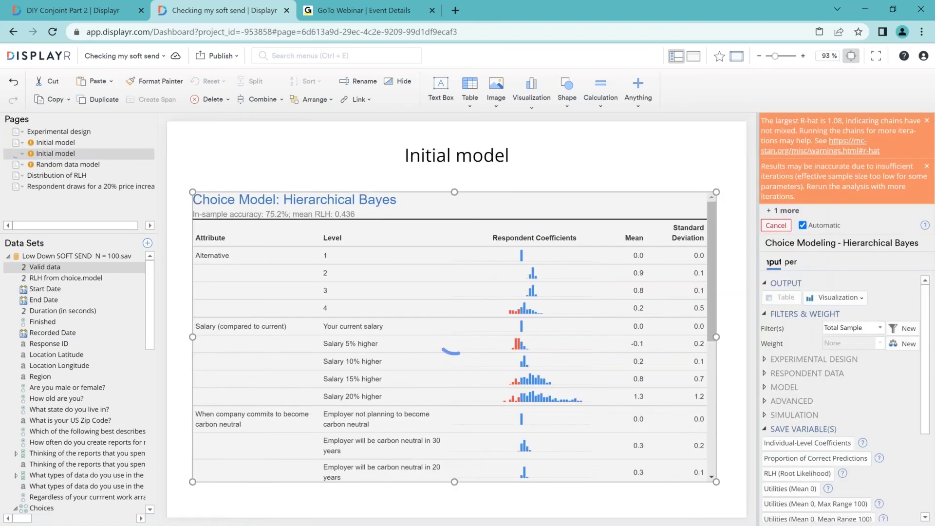
click(860, 343)
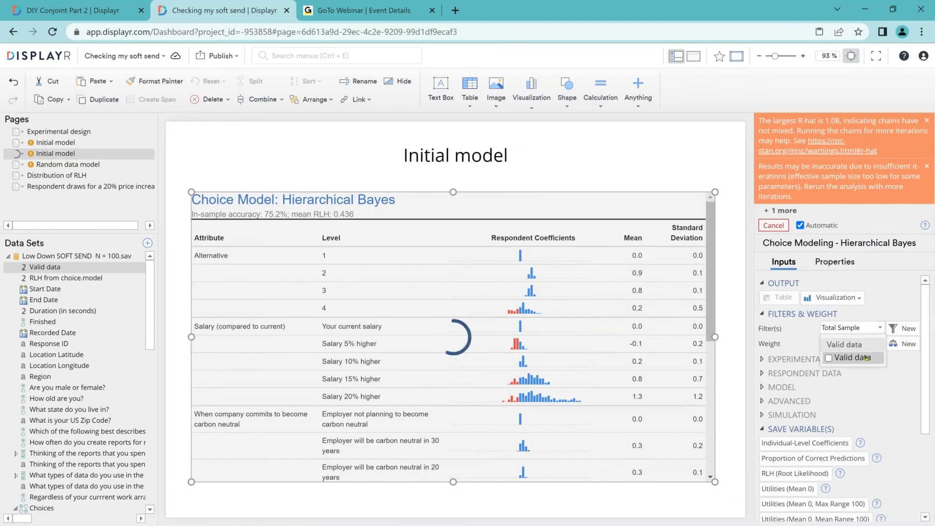
click(867, 358)
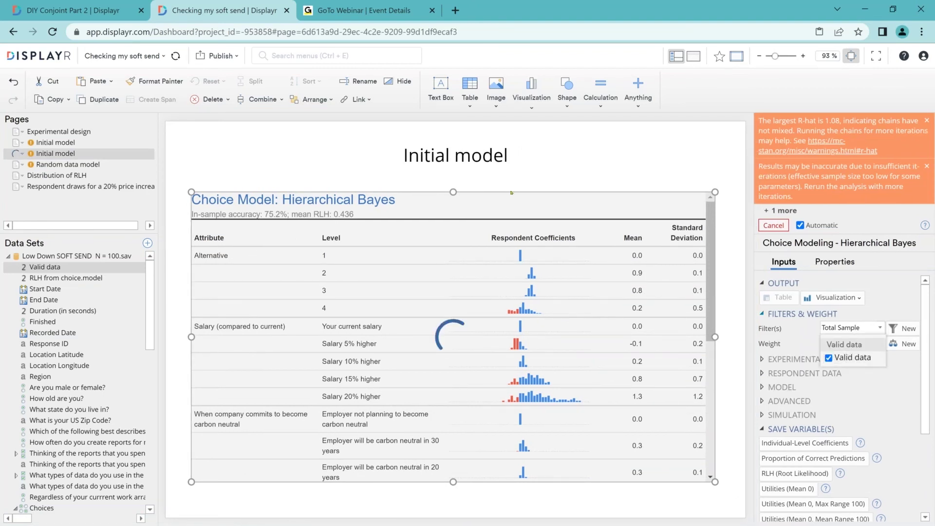
Retitle the copy 'Model with random responders and irrational people removed', then return to DIY Conjoint Part 2.
click(445, 155)
key(ctrl+a)
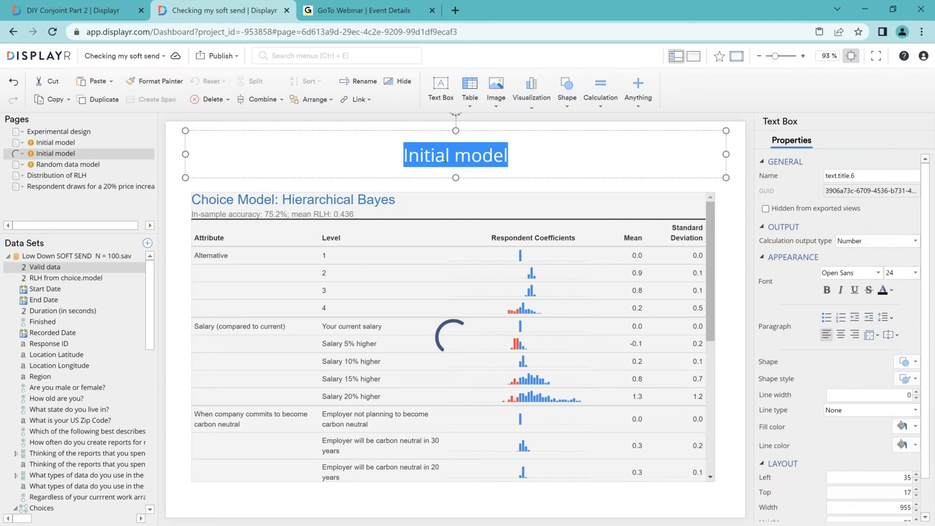
text(Moel)
key(BackSpace)
key(BackSpace)
key(BackSpace)
text(del with random responders and irrational pe)
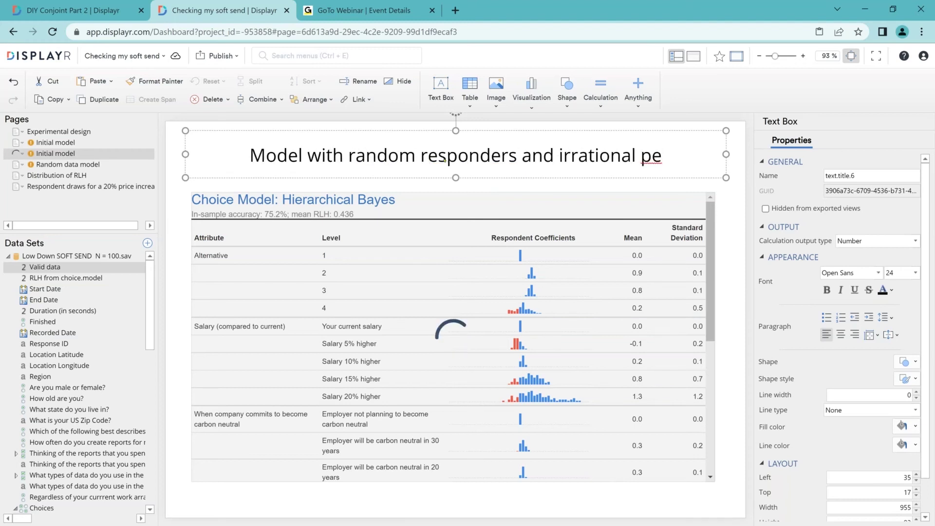
text(ople removed)
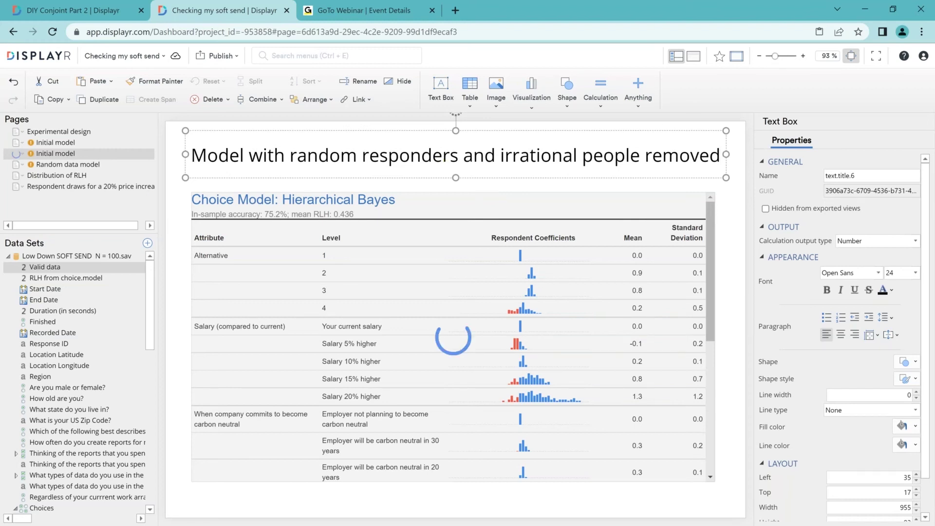
click(166, 159)
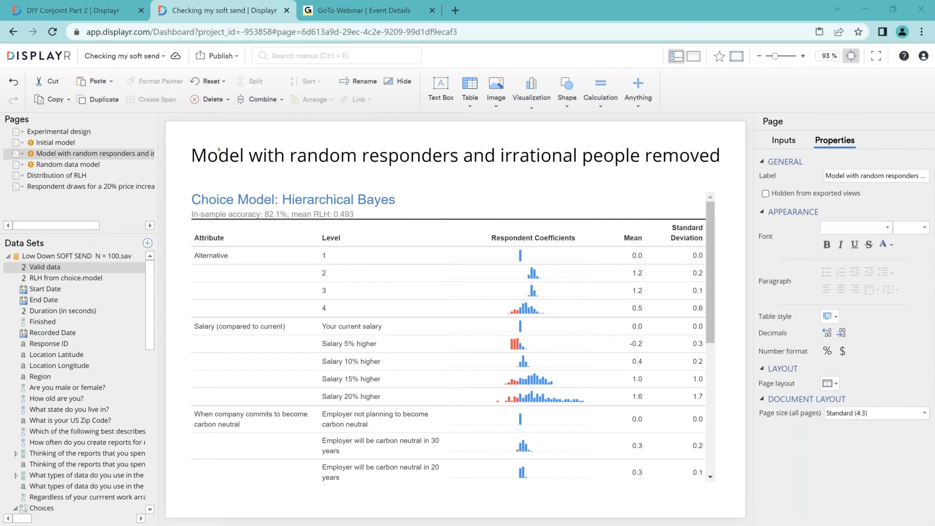
click(100, 12)
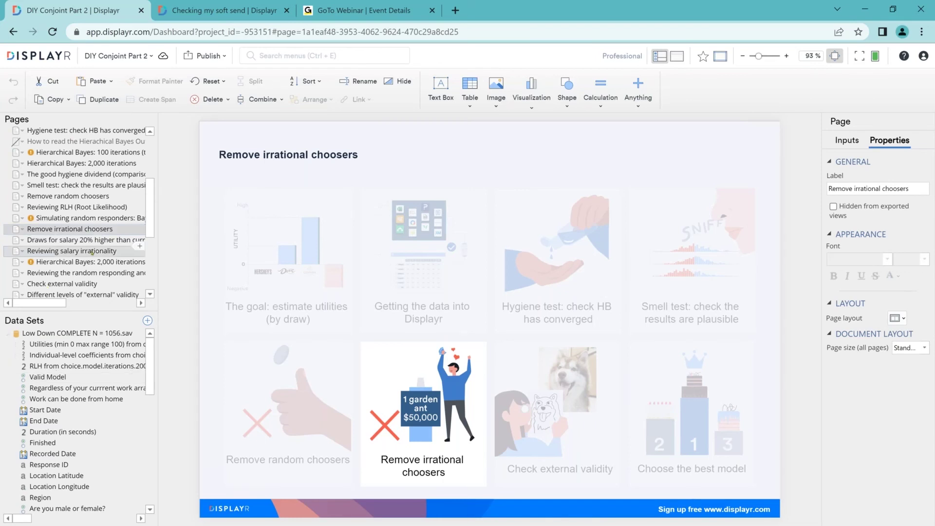
Go through the salary irrationality and cleaned HB pages to the random responding review page.
click(92, 253)
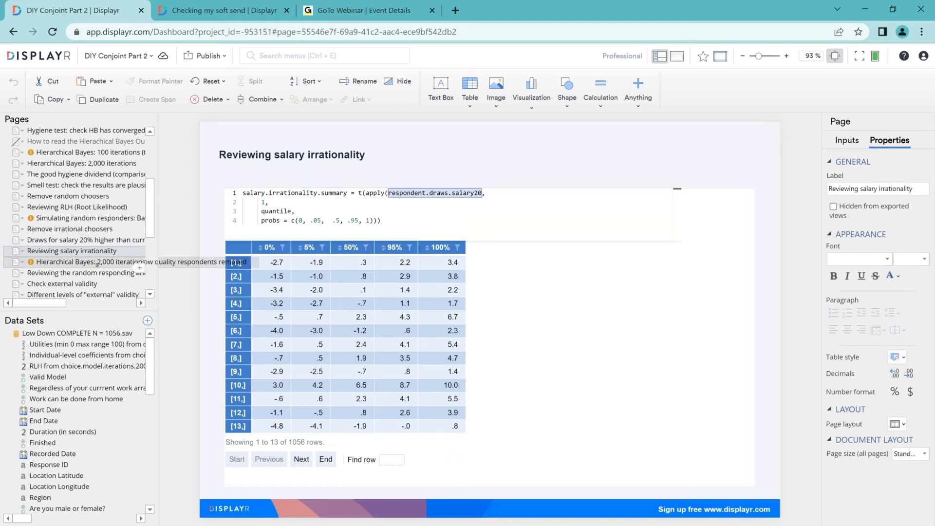
click(97, 264)
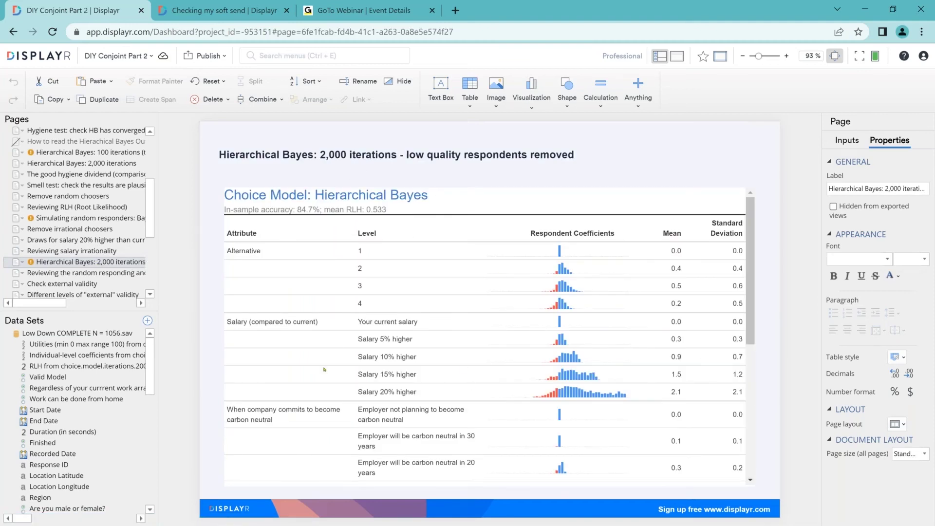
click(93, 277)
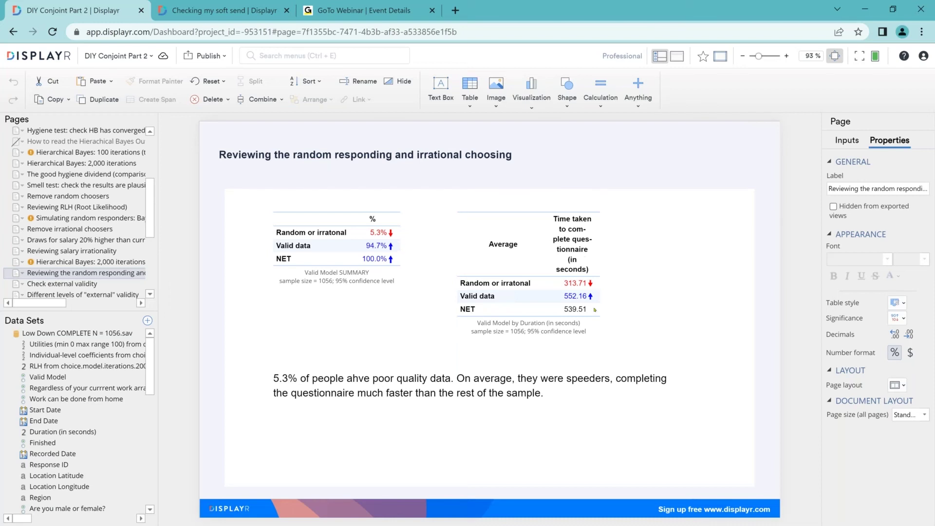
Correct the duration table's misspelled row label to 'Random or irrational'.
click(519, 284)
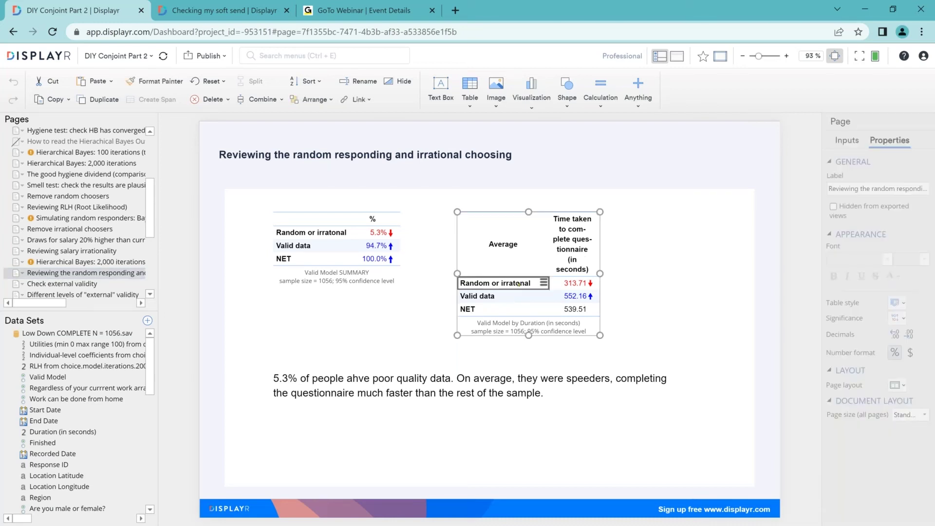
double_click(518, 284)
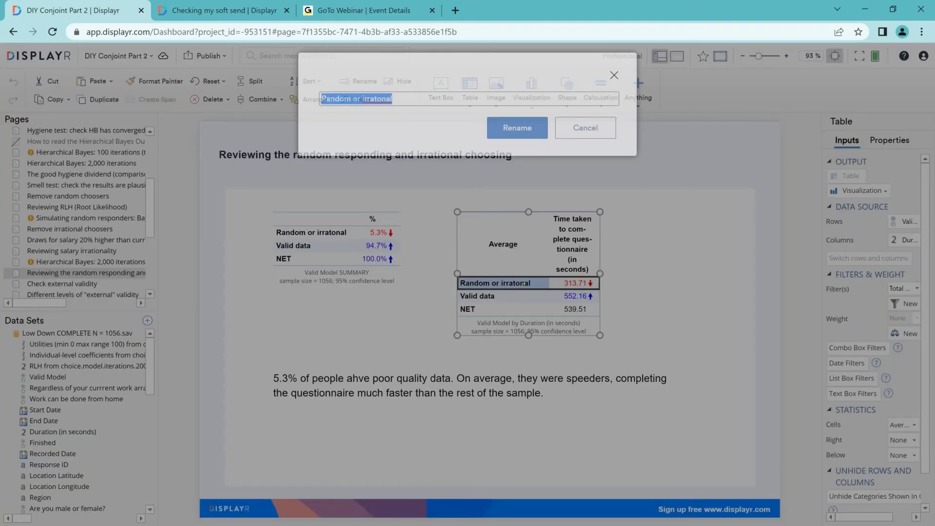
click(378, 98)
text(i)
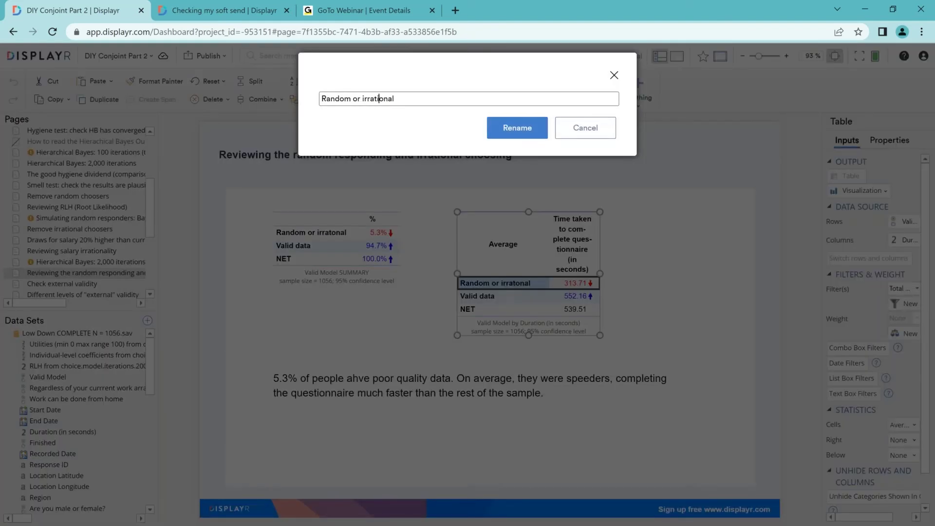
key(Return)
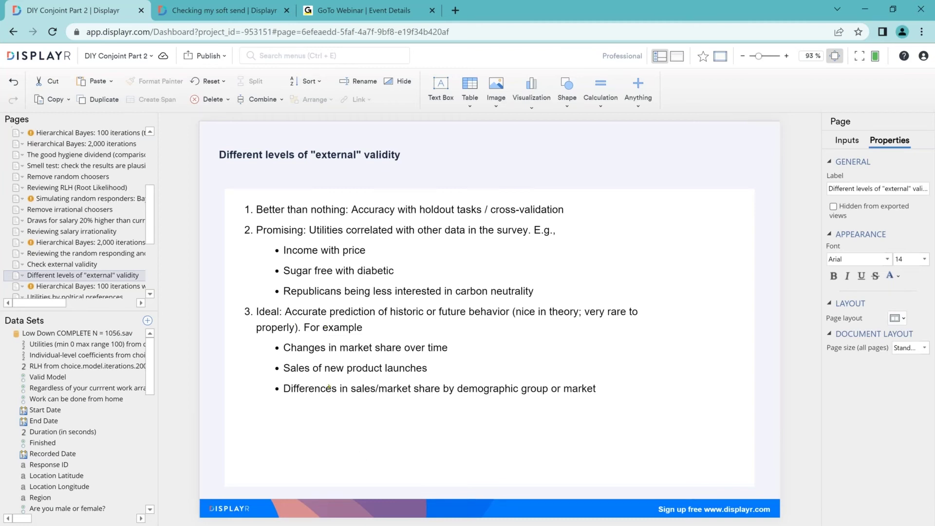
Duplicate the cleaned model page and set 1 question left out for cross-validation.
click(227, 10)
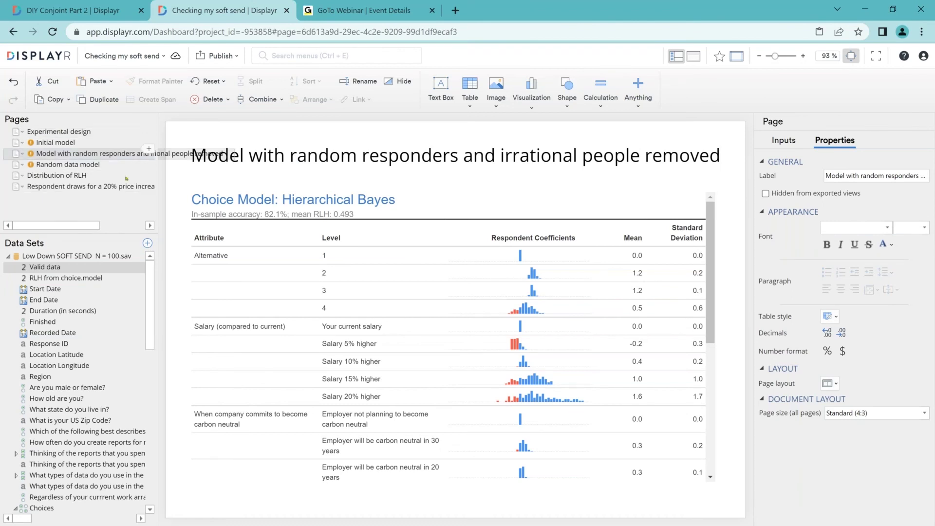
right_click(77, 154)
click(142, 217)
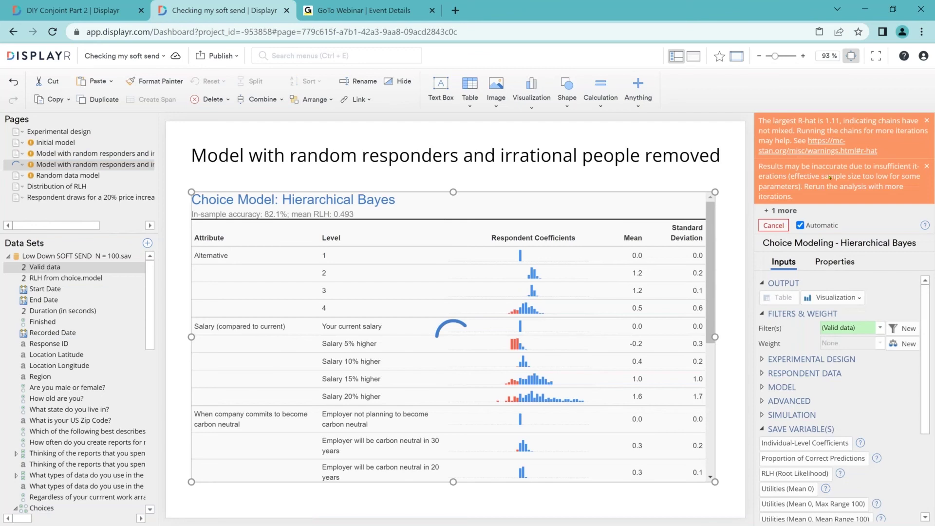
scroll(809, 342, down, 2)
click(798, 326)
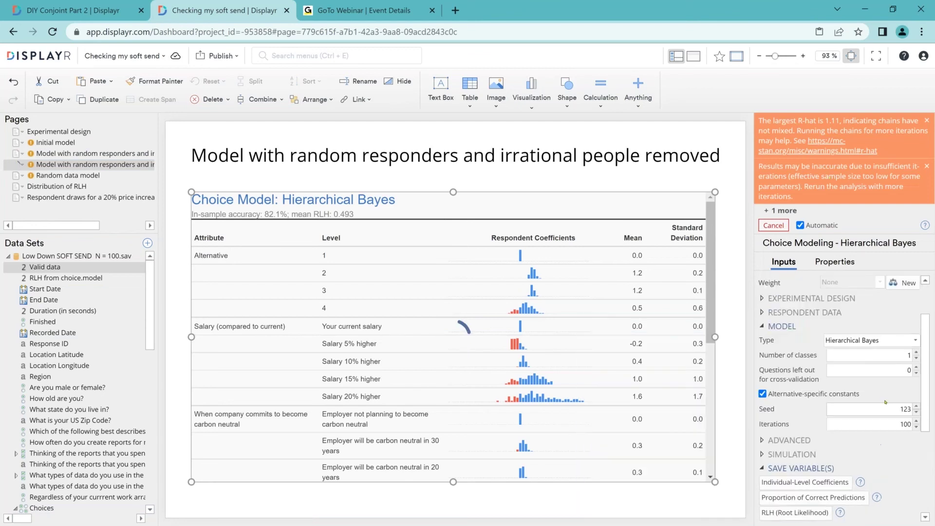
click(917, 367)
Retitle the duplicated page 'Cross-validation'.
click(370, 156)
key(ctrl+a)
key(BackSpace)
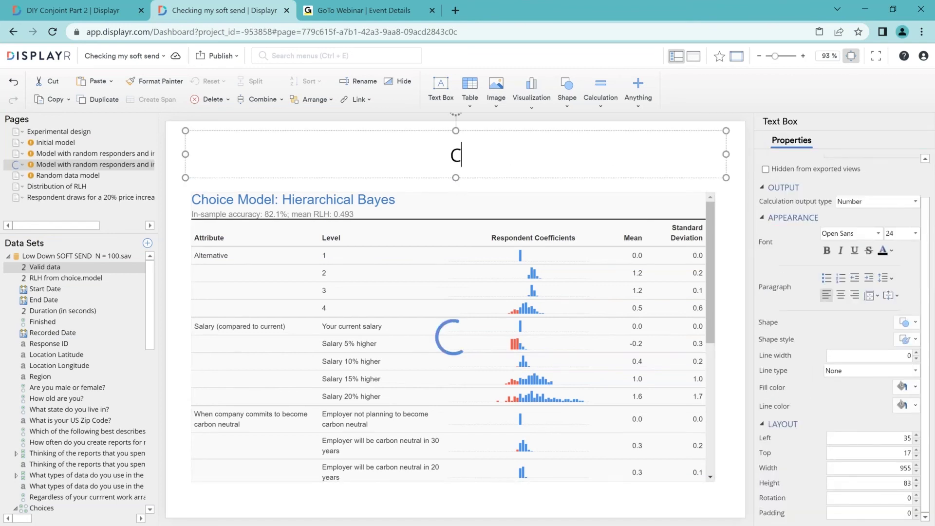
text(Cross-validation)
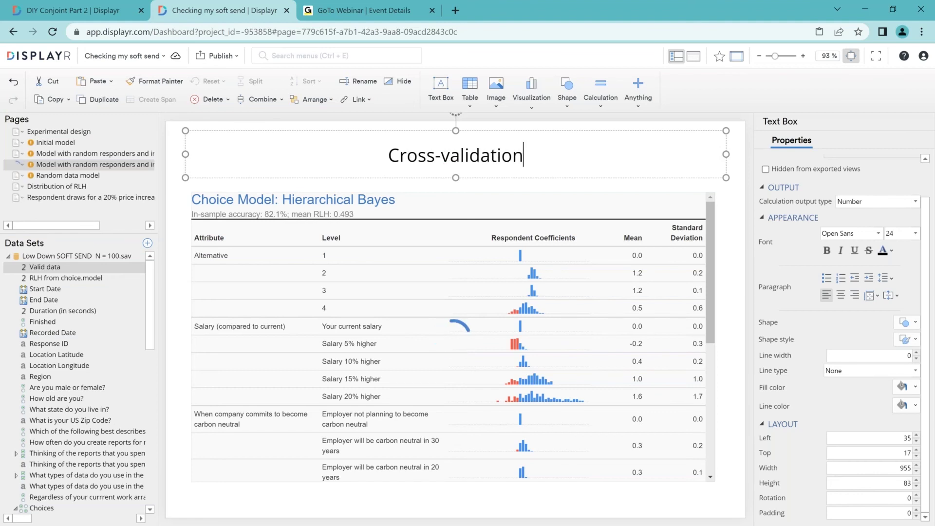
click(170, 149)
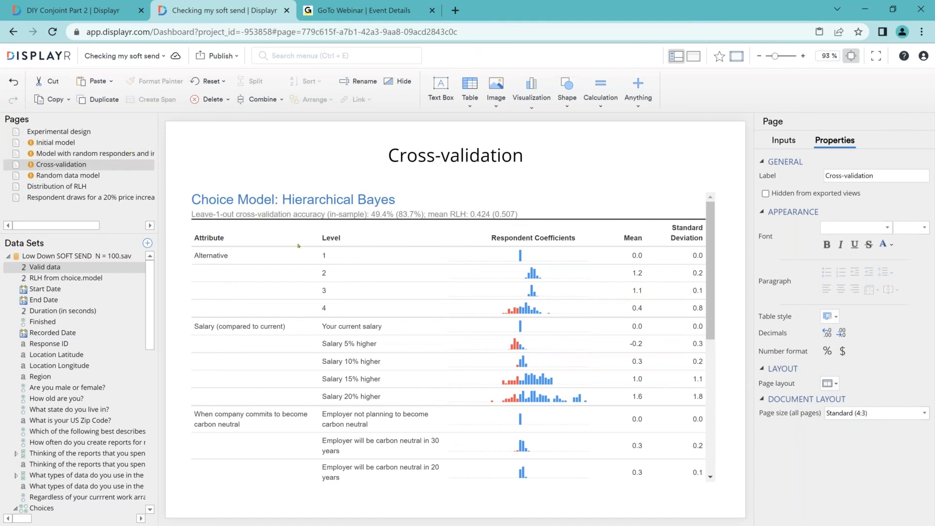
Save Utilities (Min 0, Mean Range 100) from the cleaned Hierarchical Bayes model and drag it to Pages.
click(115, 152)
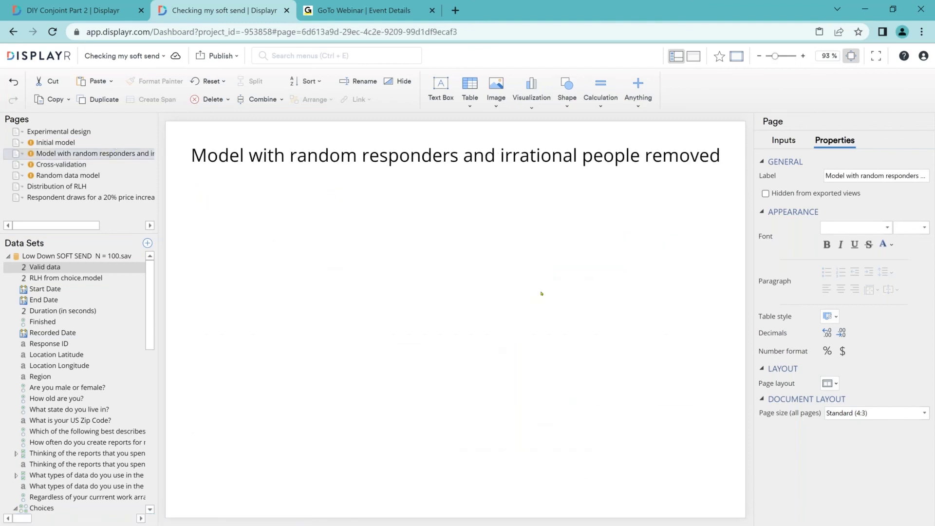
click(471, 316)
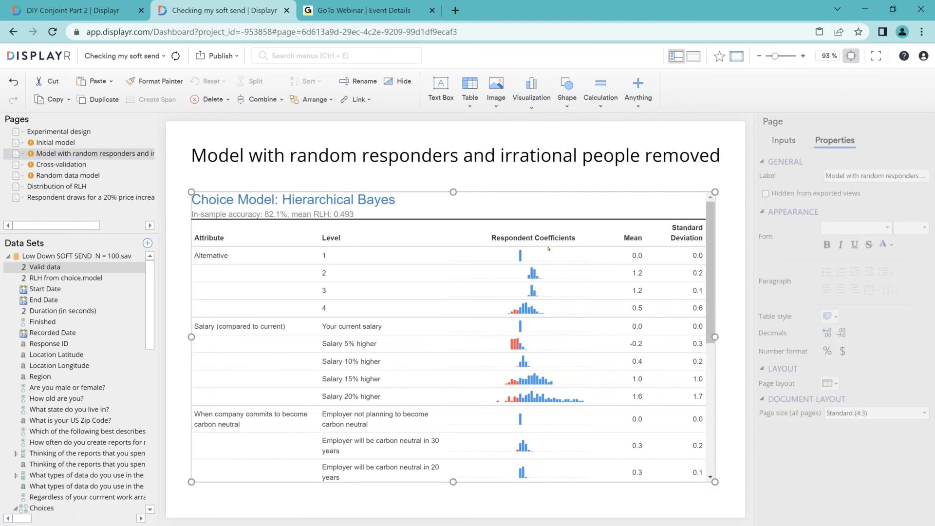
scroll(803, 360, down, 2)
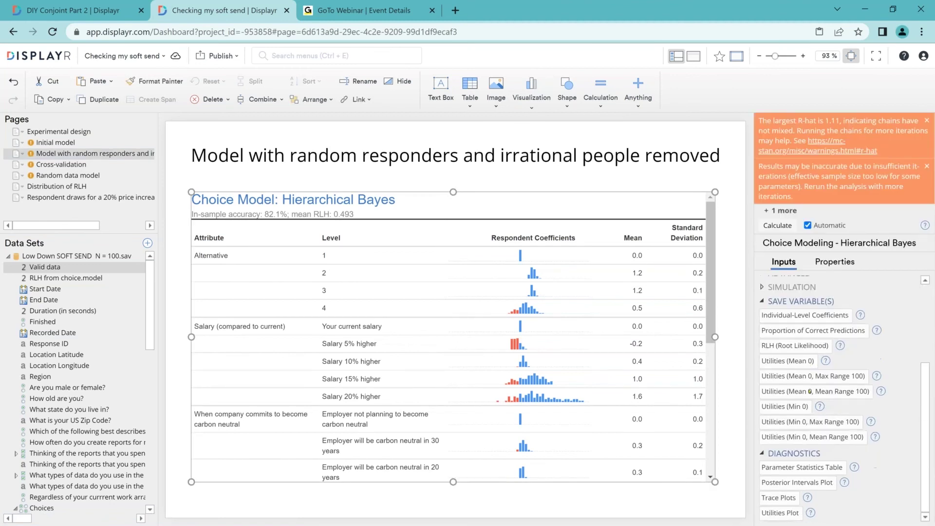
click(808, 438)
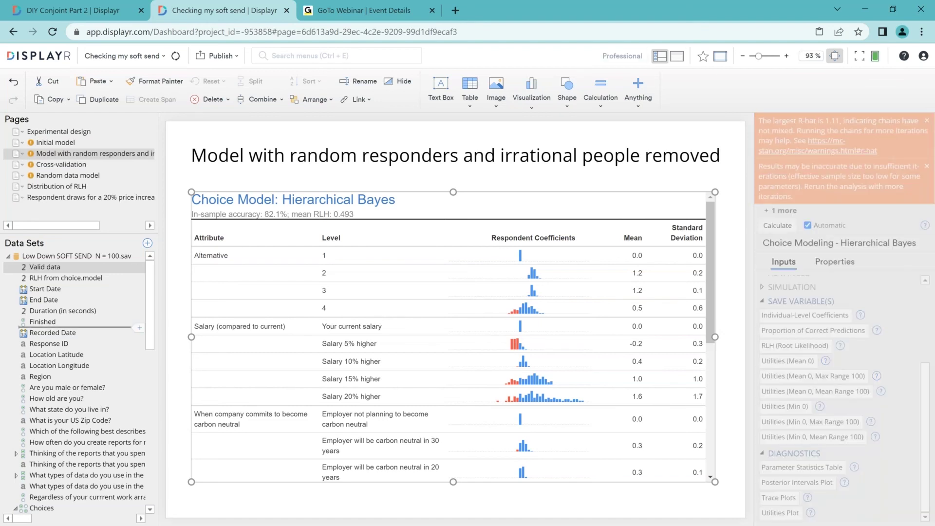
drag(136, 267, 161, 210)
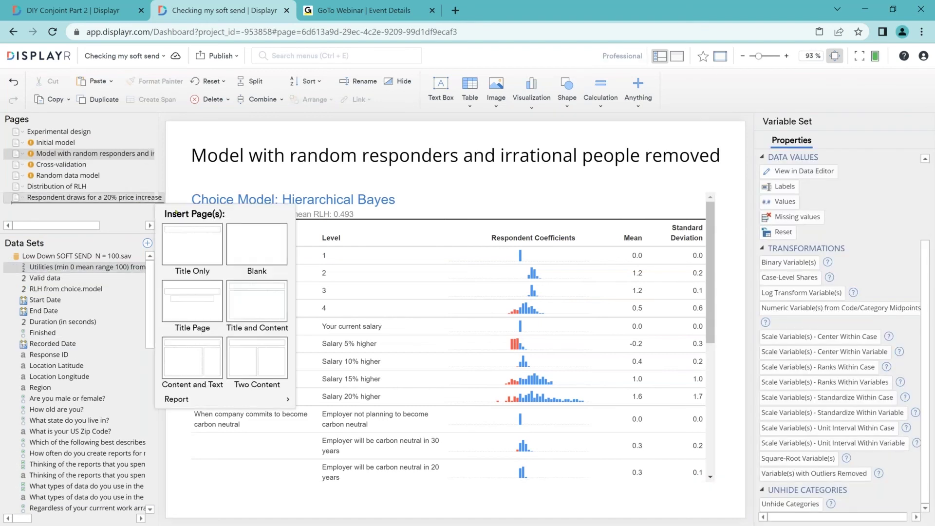
Add a Title Only page 'Checking utilities by other data' holding the utilities table.
click(195, 240)
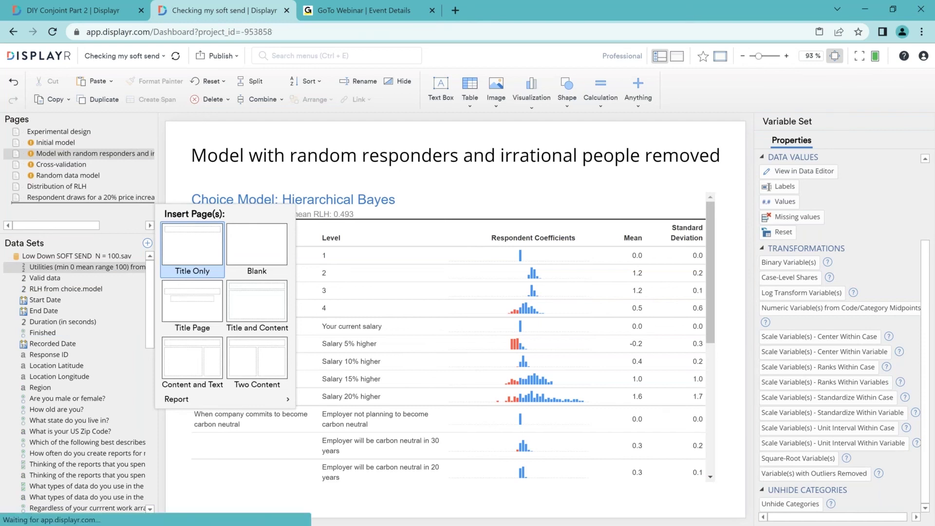
click(433, 155)
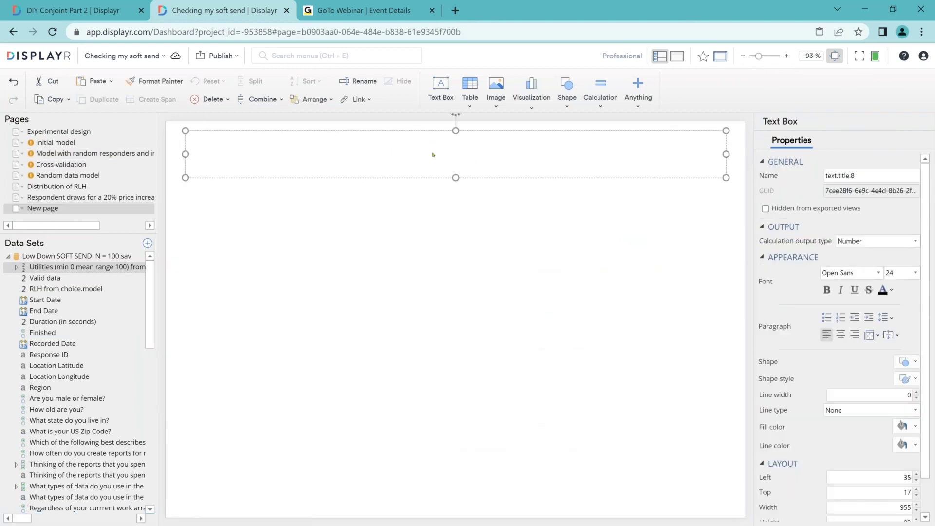
text(Checking utiliti)
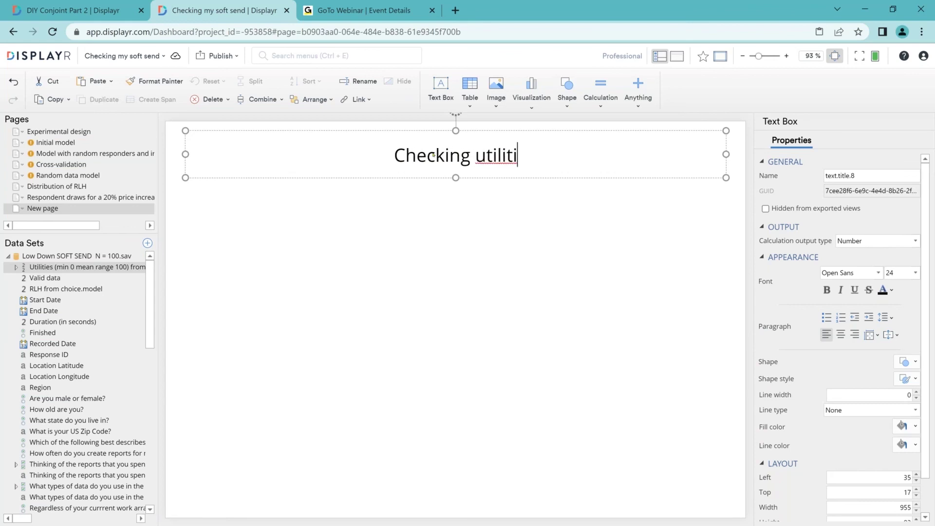
text(es by other data)
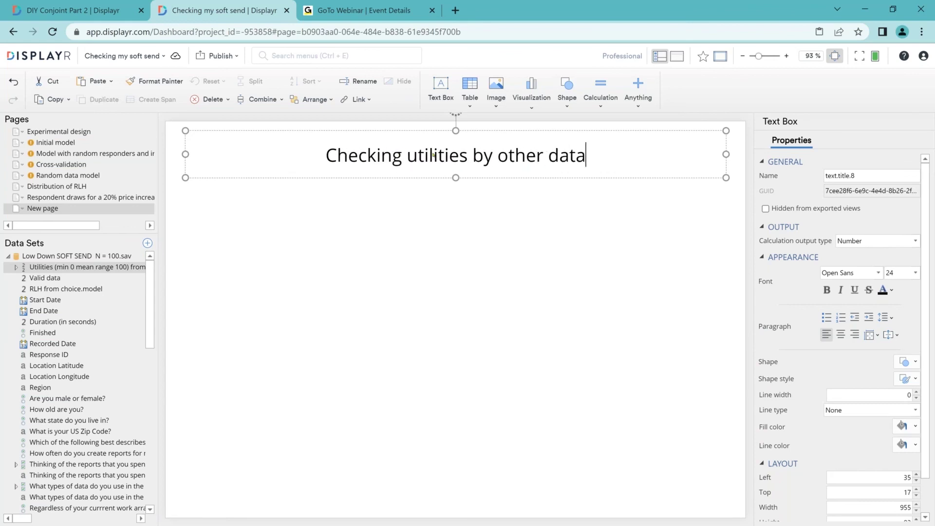
click(223, 340)
drag(129, 421, 207, 217)
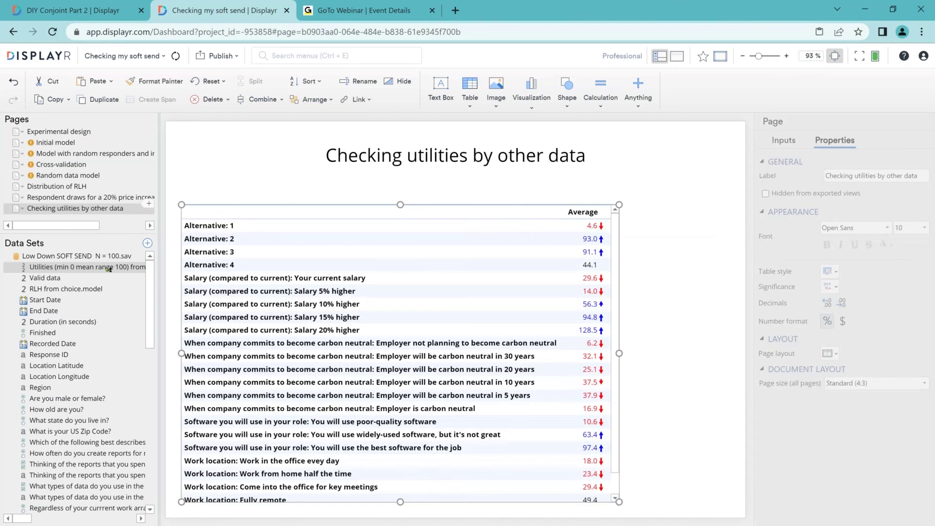
Split the utilities table by the carbon neutrality opinion question and check the 39.6 Favor value.
scroll(107, 317, down, 1)
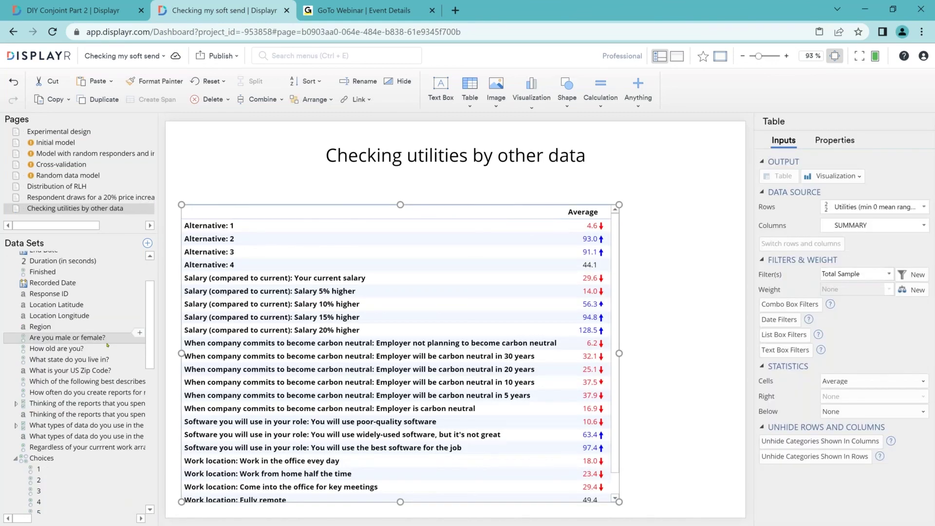
scroll(85, 388, down, 1)
scroll(85, 388, down, 3)
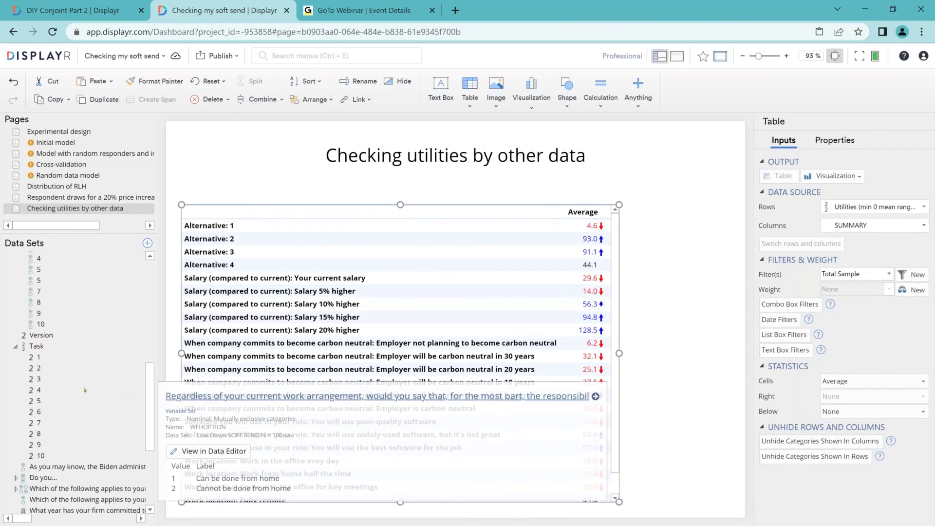
mouse_move(82, 468)
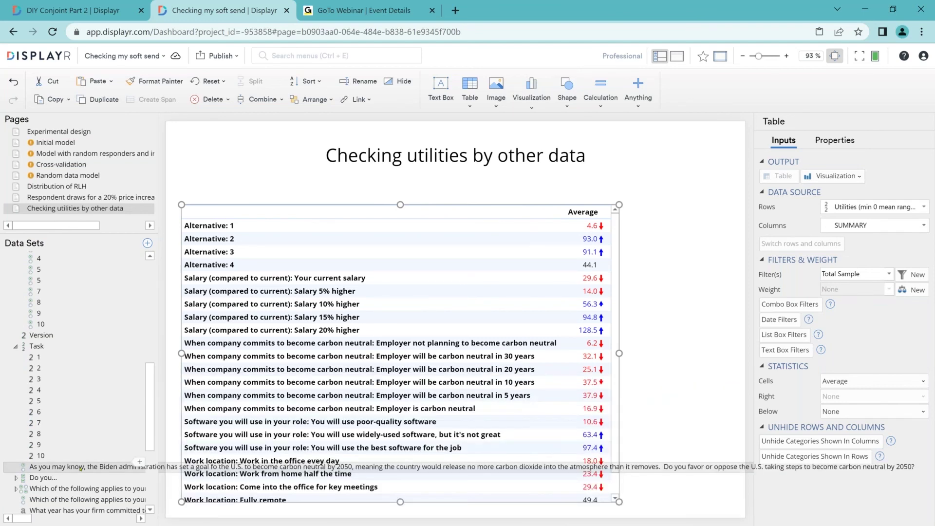
drag(81, 469, 292, 244)
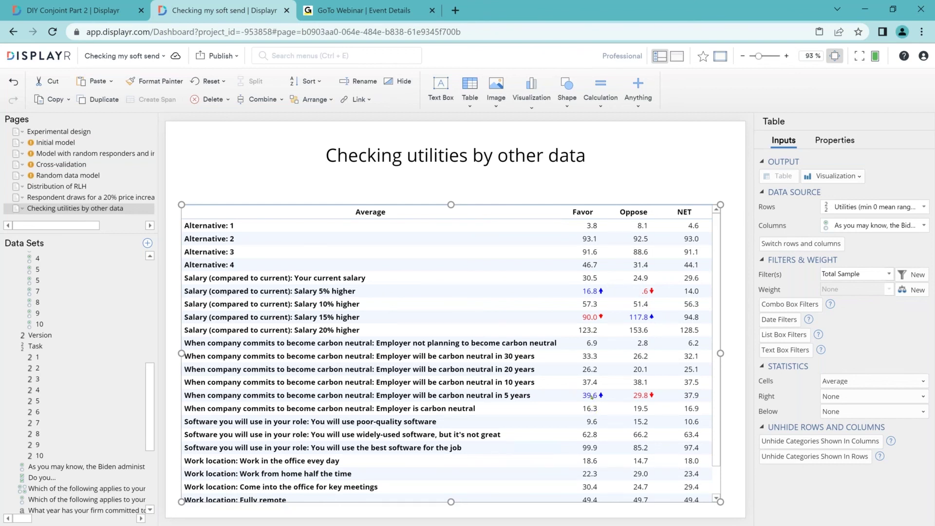
click(592, 397)
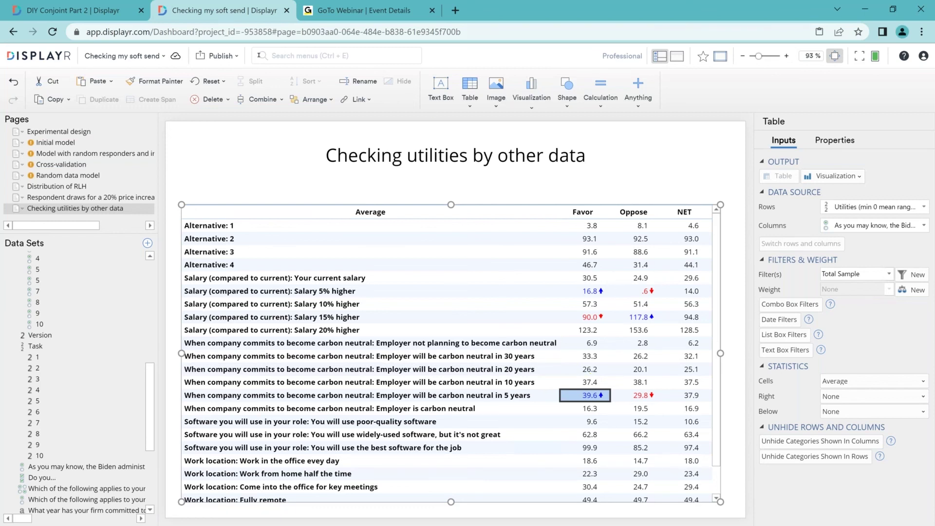
Return to DIY Conjoint Part 2 and browse the Choose the best model and Options pages.
click(108, 15)
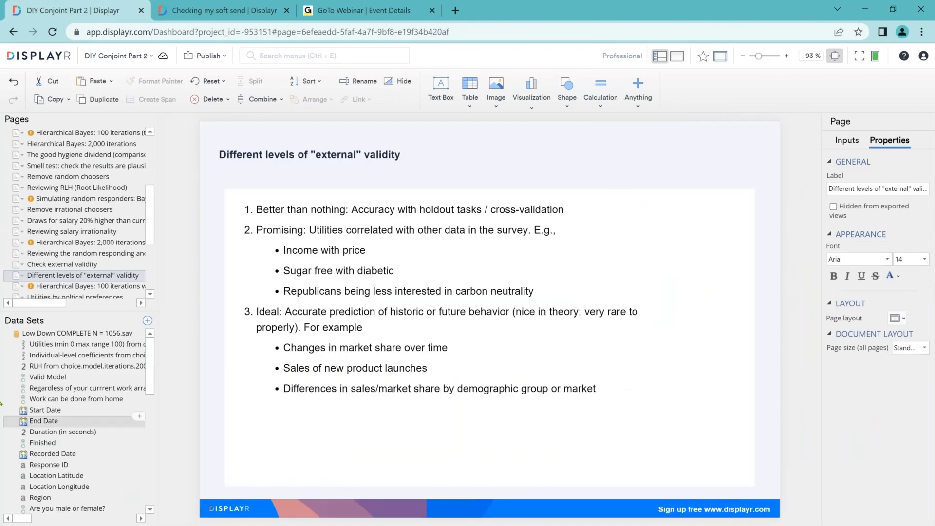
scroll(73, 256, down, 2)
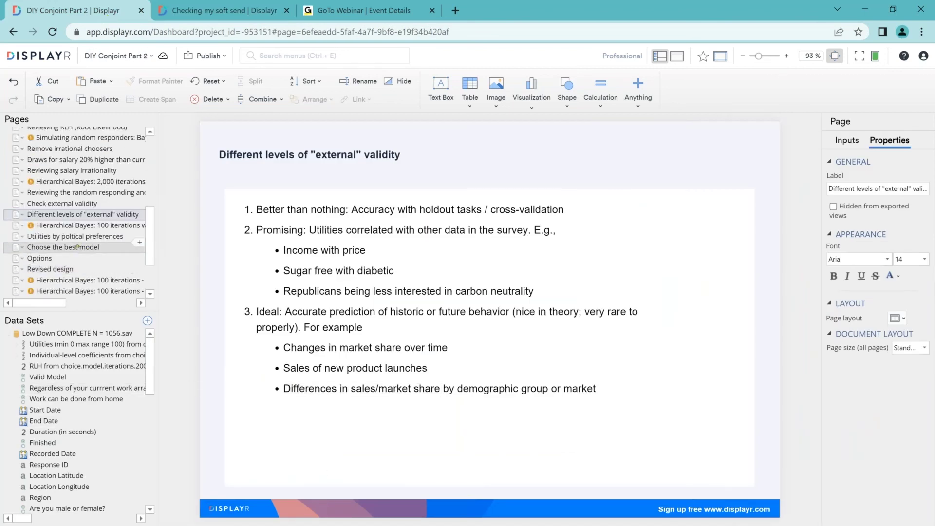
mouse_move(78, 247)
mouse_down()
mouse_move(59, 237)
mouse_move(92, 237)
mouse_up()
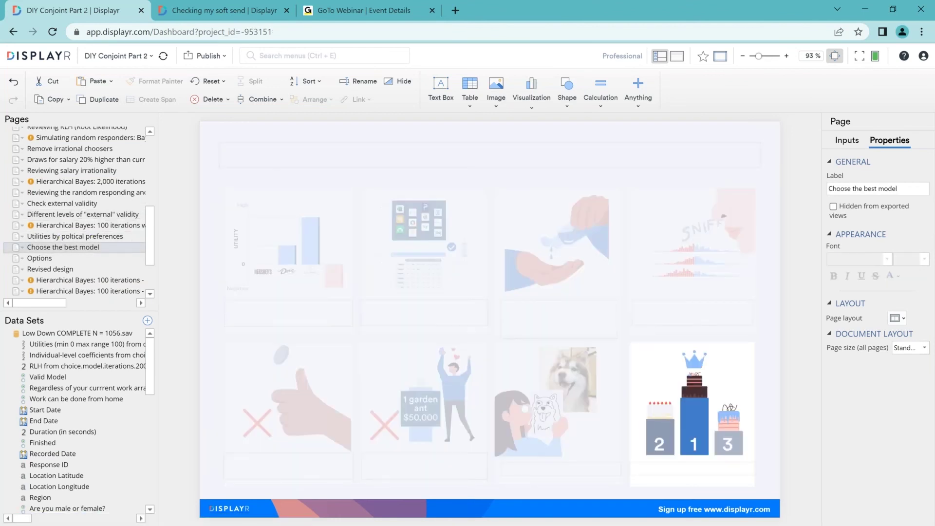
click(81, 262)
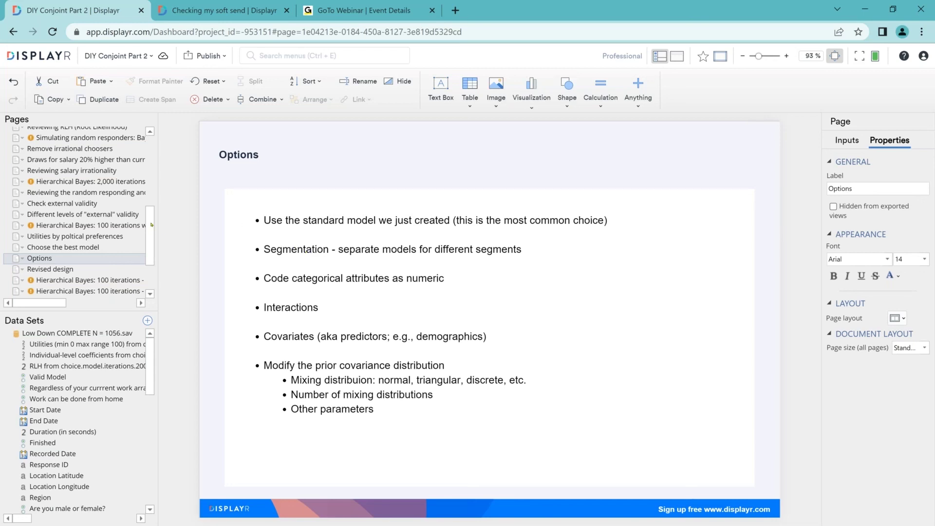
scroll(58, 177, up, 10)
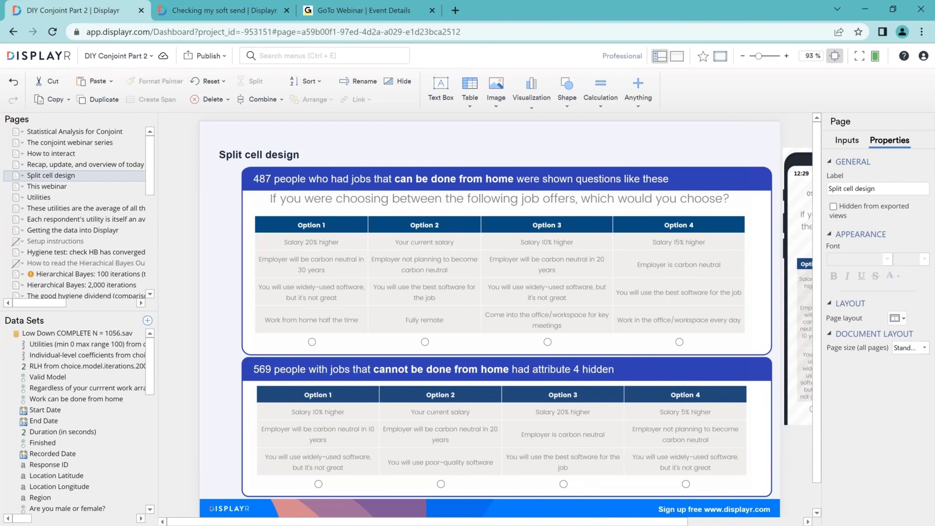
Duplicate the Cross-validation page in the Checking my soft send project.
click(220, 11)
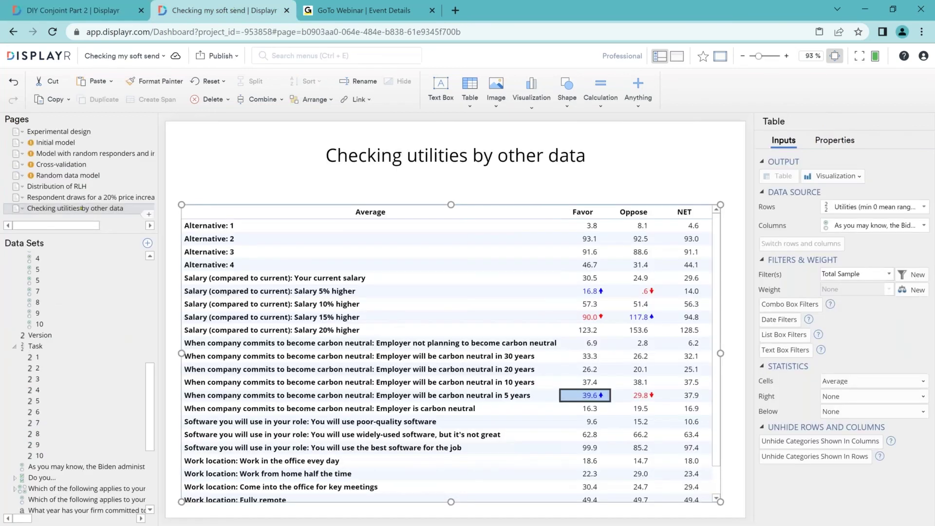
right_click(85, 166)
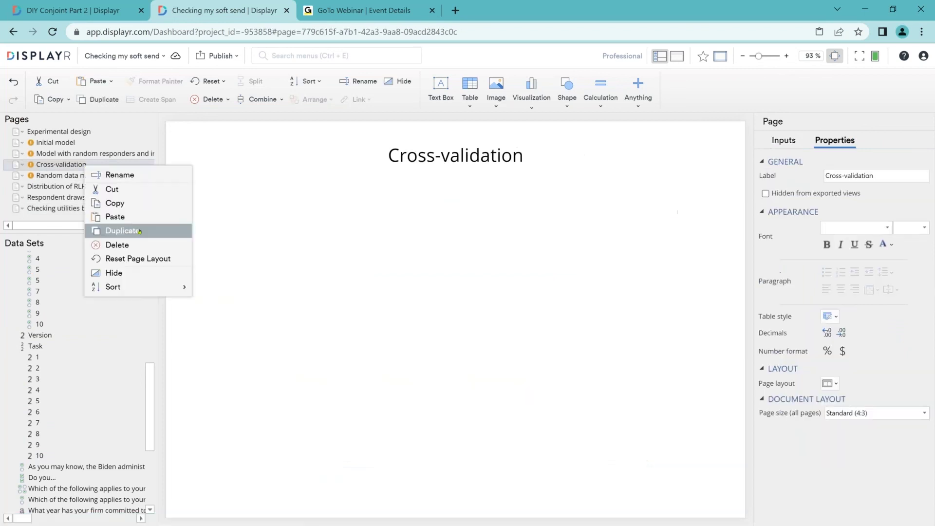
click(139, 231)
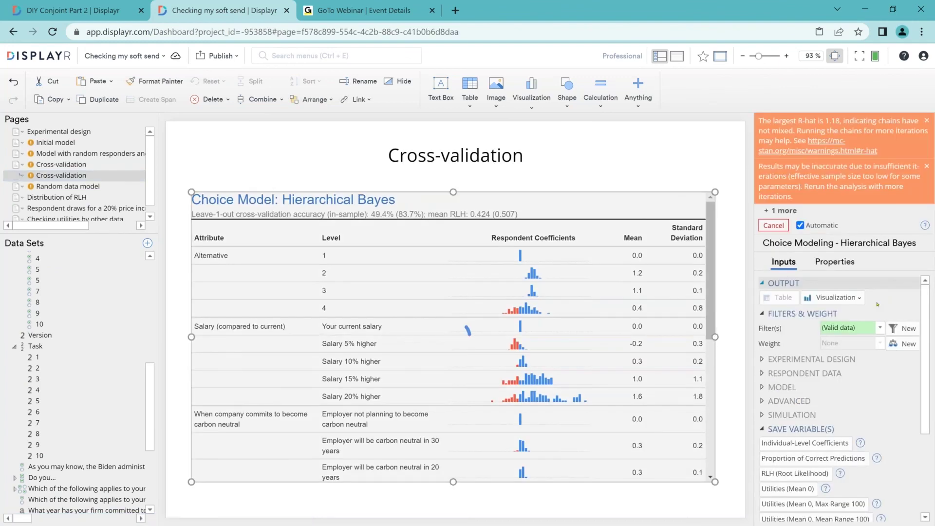
Filter the duplicated model to WFHOPTION 'Can be done from home' respondents.
click(904, 329)
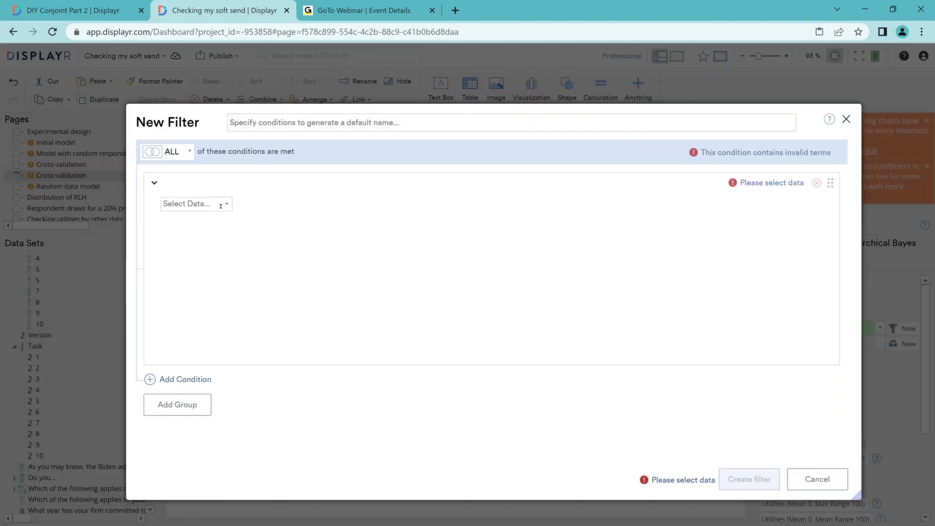
click(221, 205)
scroll(192, 416, down, 3)
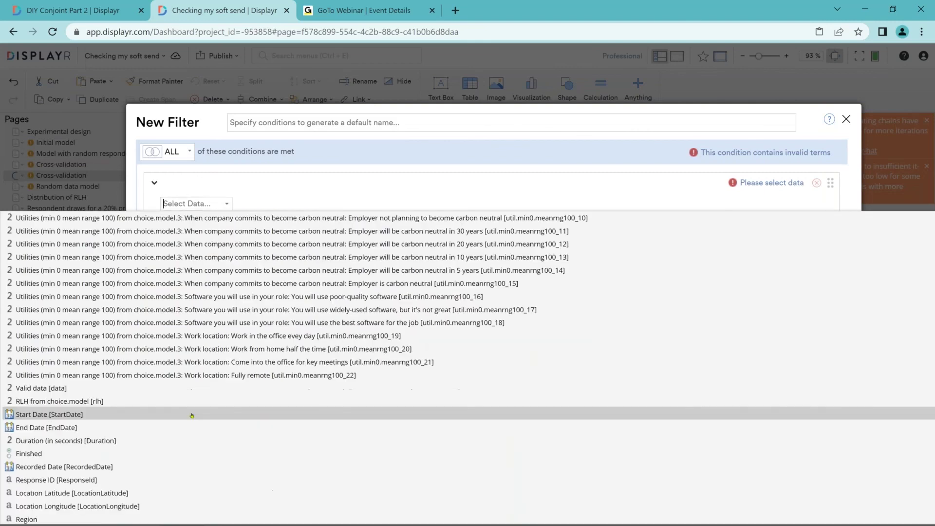
text(rs)
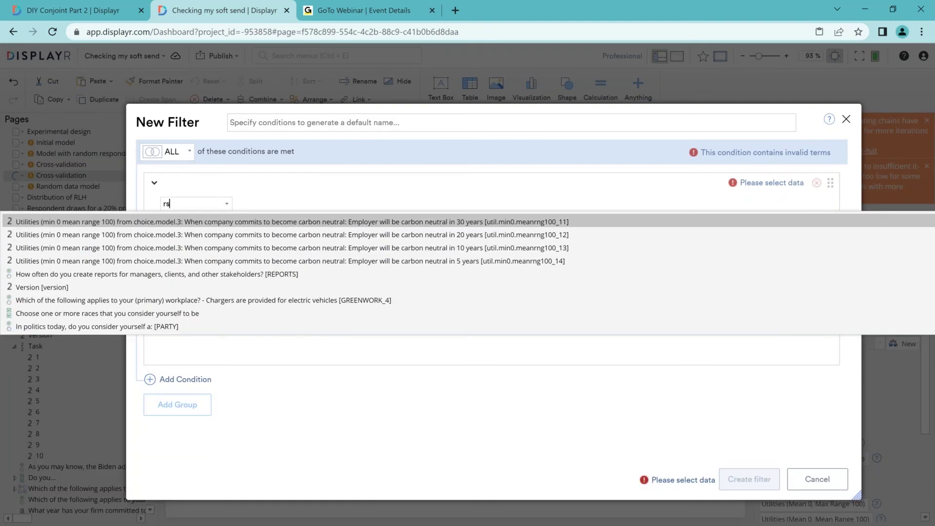
key(BackSpace)
text(esp)
key(Down)
key(Return)
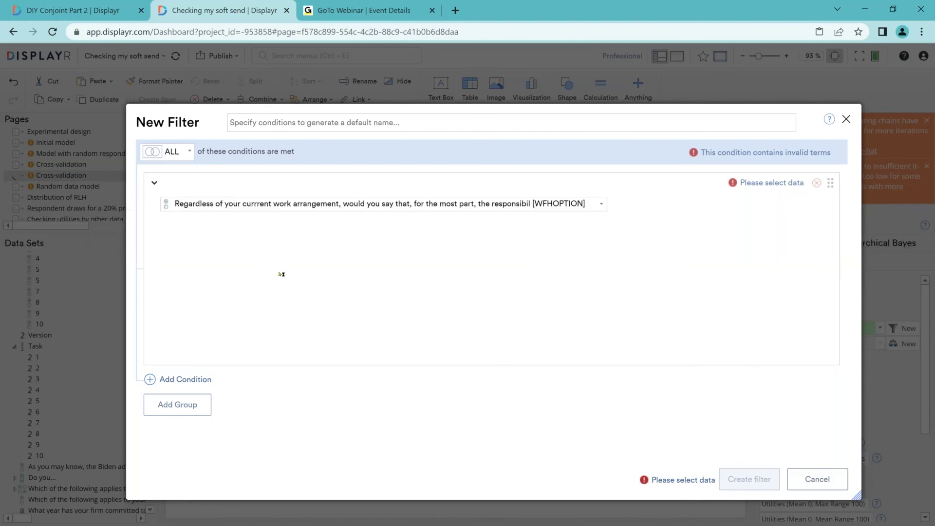
click(259, 265)
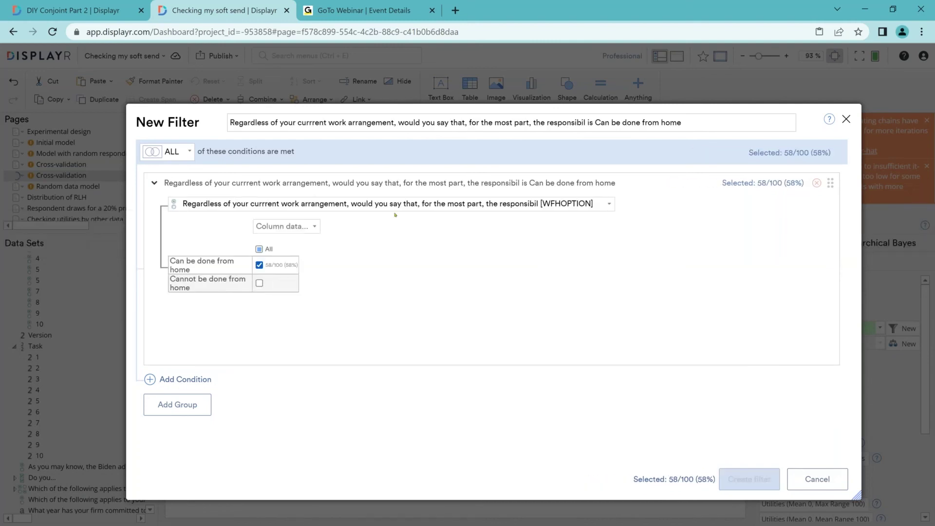
click(747, 478)
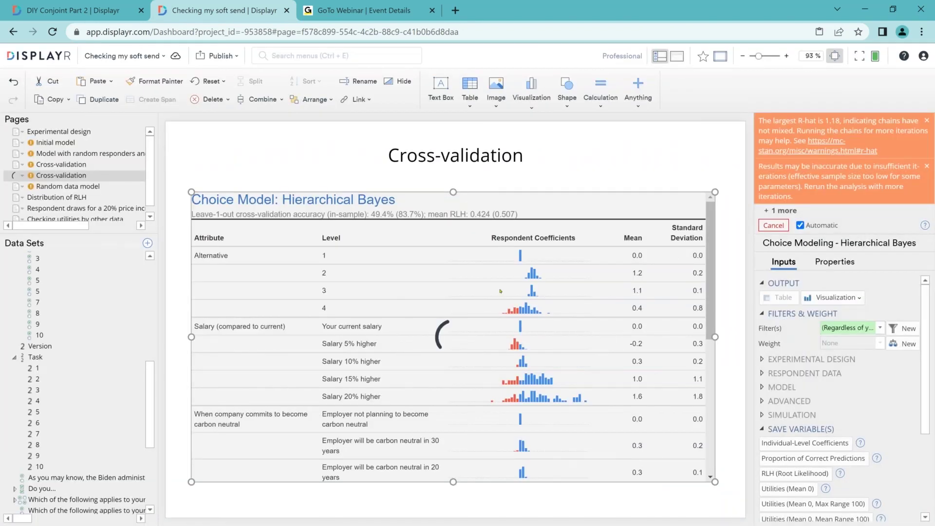
key(ctrl+shift+Tab)
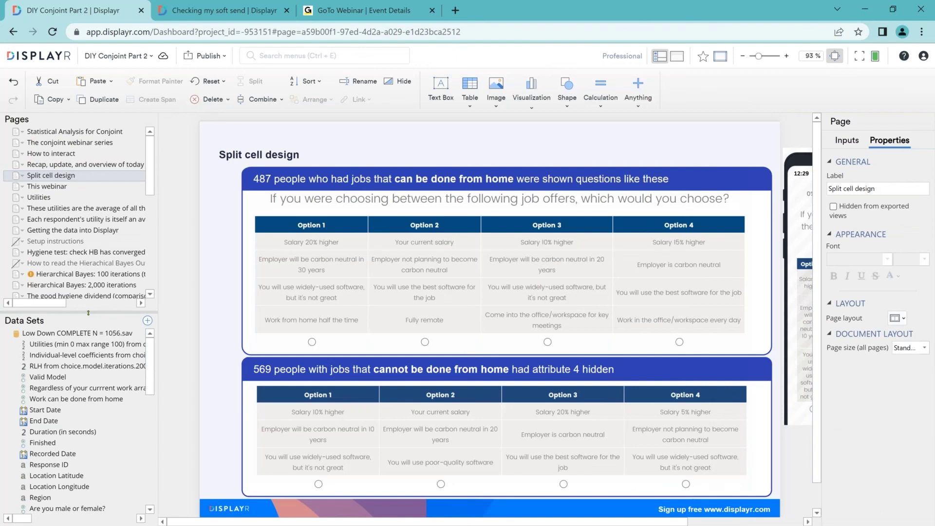
Enlarge the Pages panel and open the Hierarchical Bayes work-from-home cross-validation page.
drag(78, 313, 78, 419)
scroll(97, 357, down, 4)
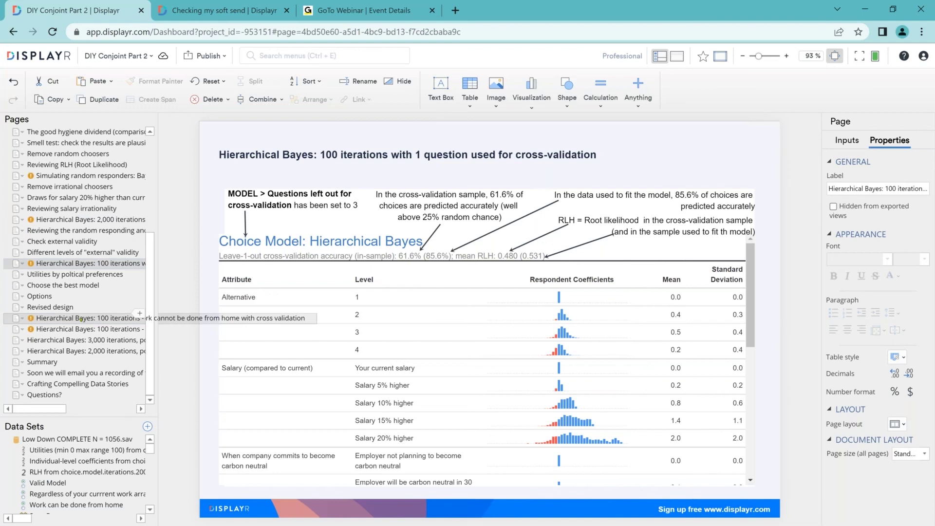
click(83, 319)
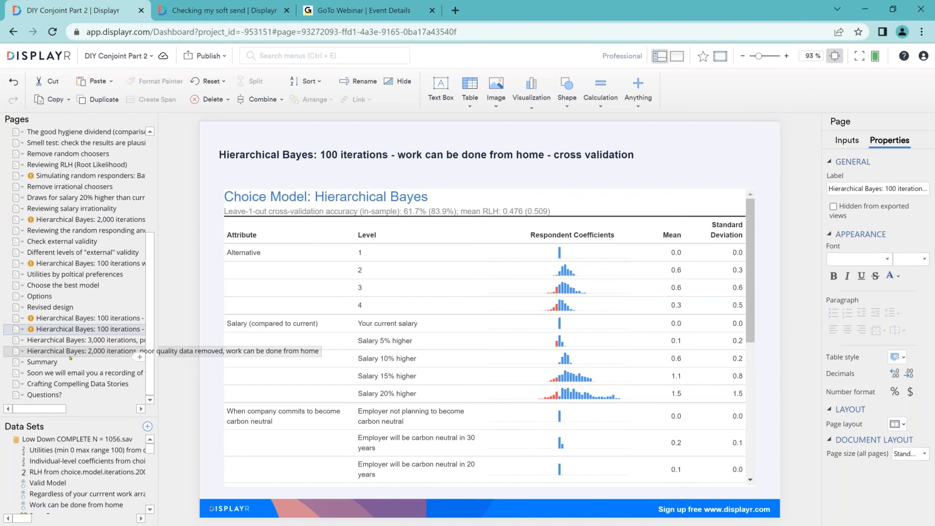
Go full screen and step from Summary through the recording page to Crafting Compelling Data Stories.
click(42, 362)
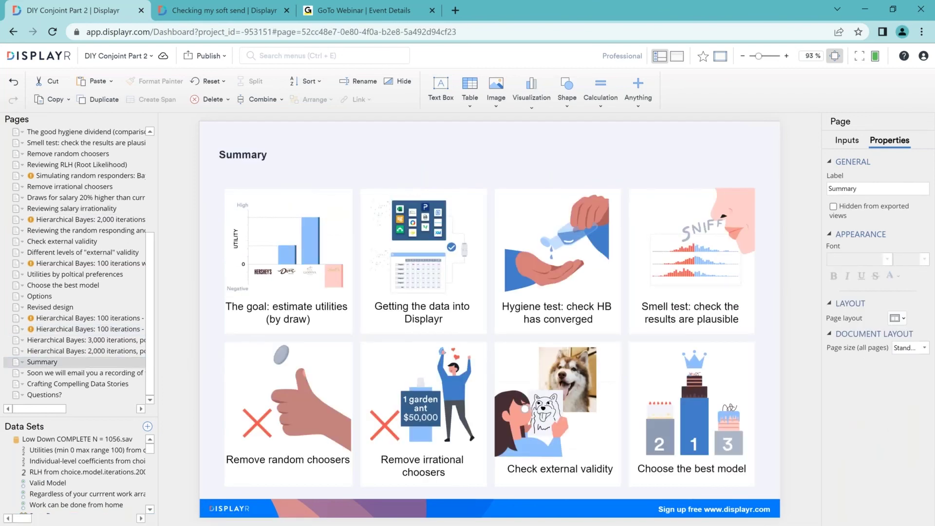
click(860, 56)
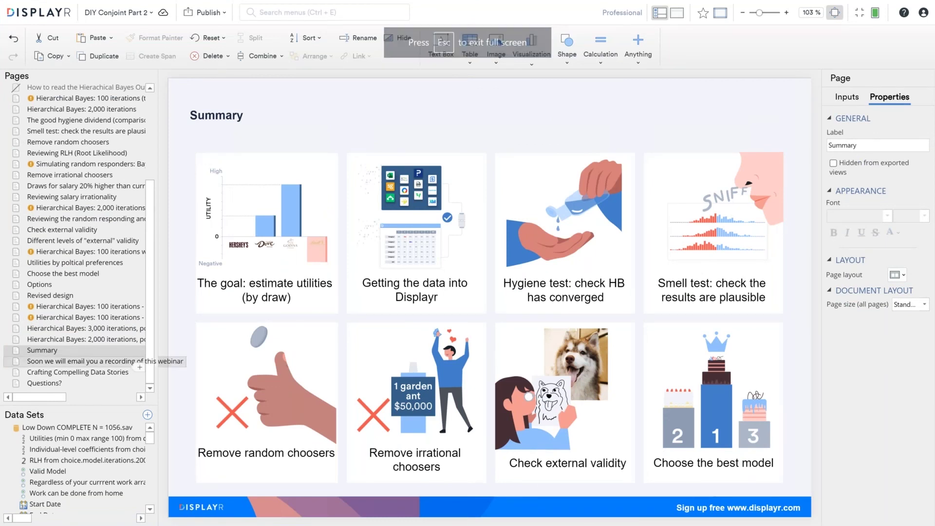
click(79, 363)
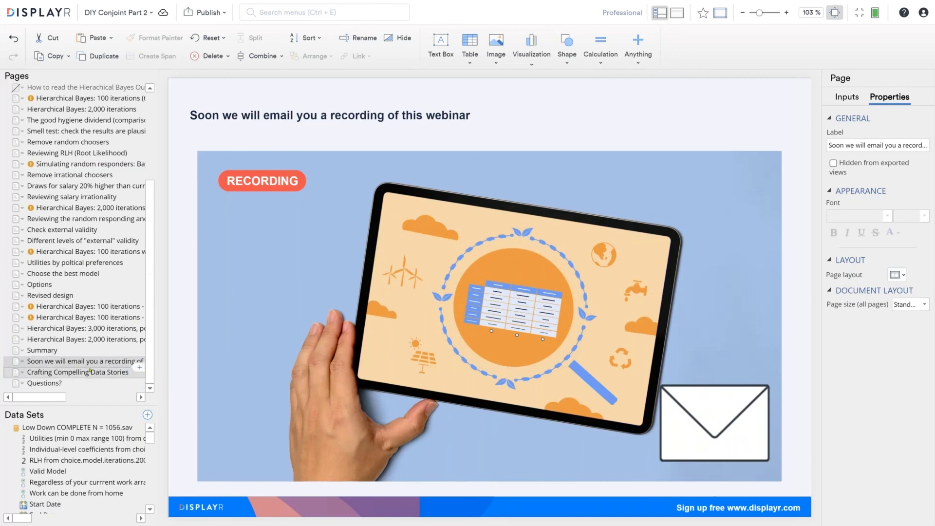
click(93, 373)
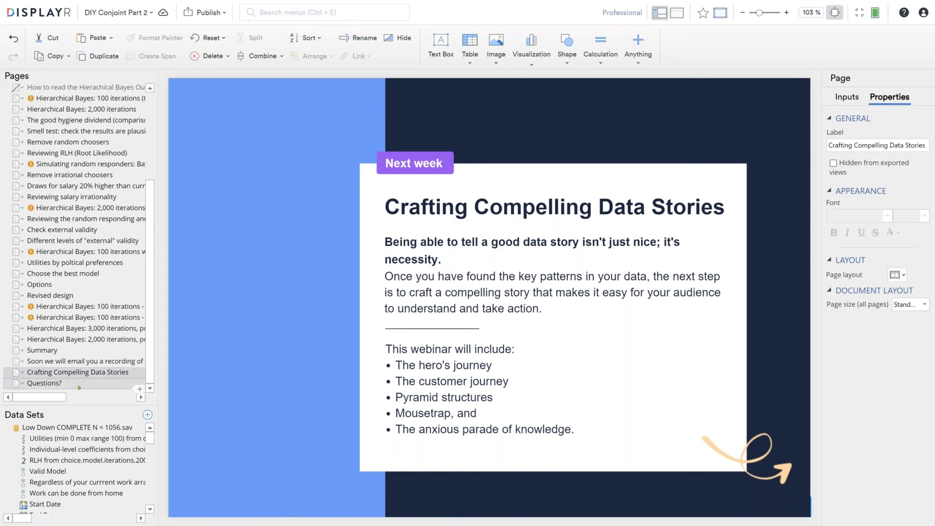
Advance the DIY Conjoint Part 2 deck to its closing Questions? page.
click(79, 384)
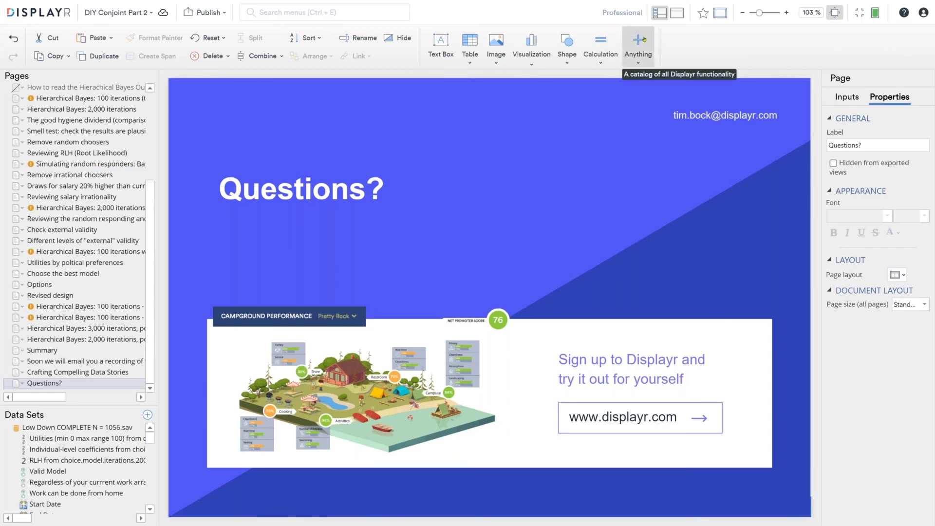
Exit full screen and open the Data Story Guide's Advanced Analysis > Choice-Based Conjoint section.
key(F11)
key(ctrl+t)
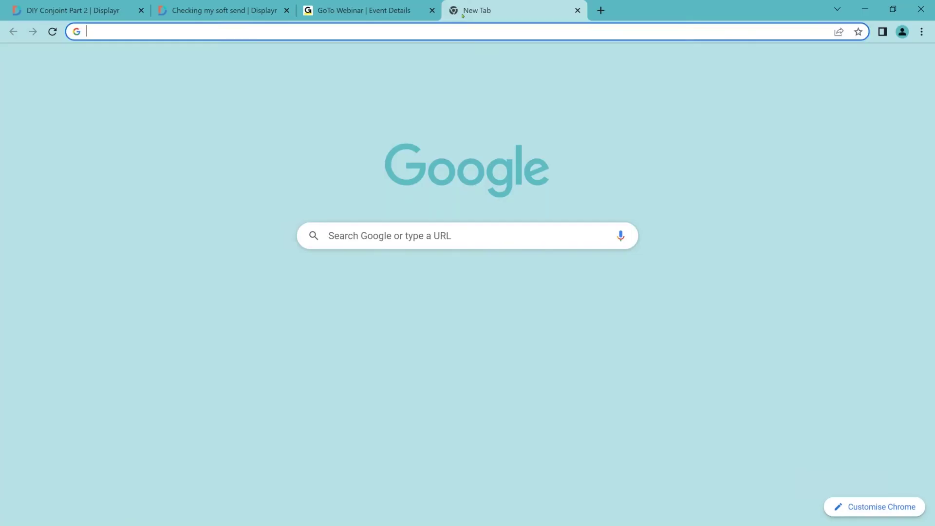
text(the.datastory.guide/hc/en-us)
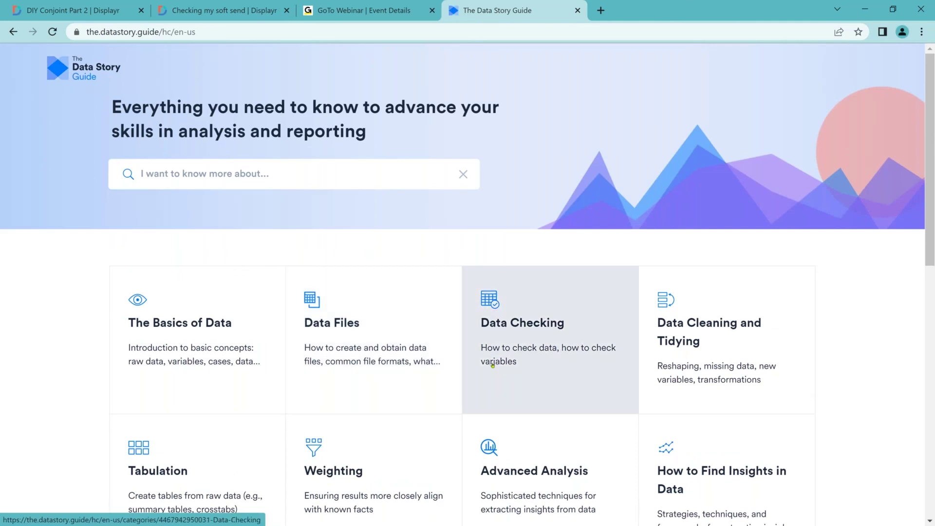
scroll(493, 366, down, 1)
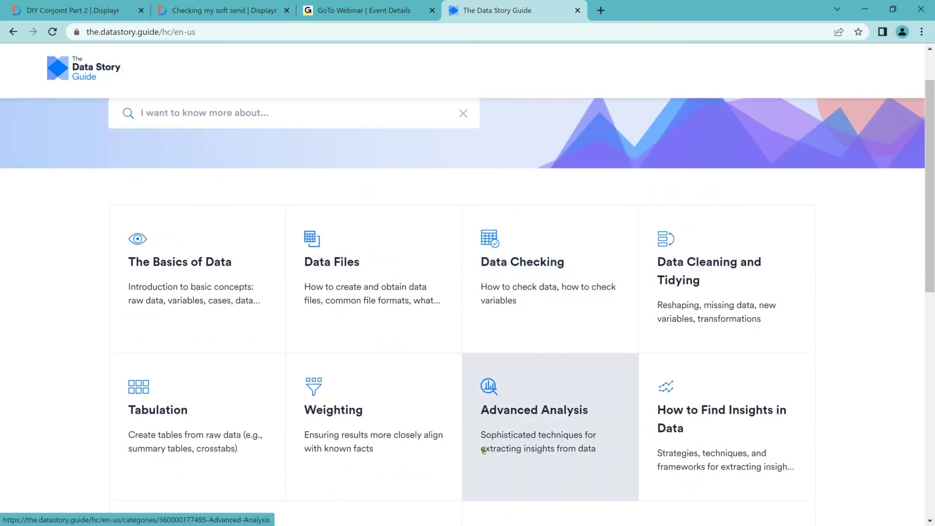
click(539, 487)
click(171, 225)
Read the Experimental Design for Choice-Based Conjoint article, then return to the section page.
scroll(216, 336, down, 1)
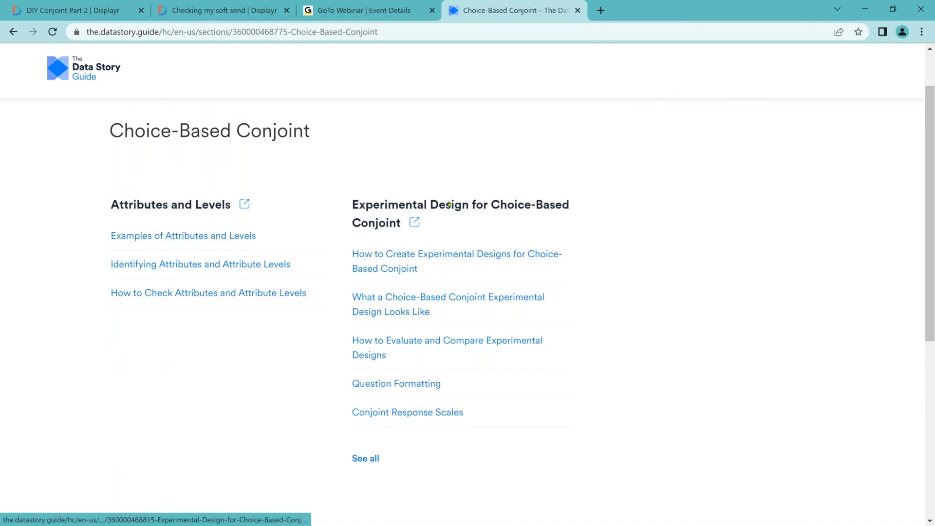
click(449, 204)
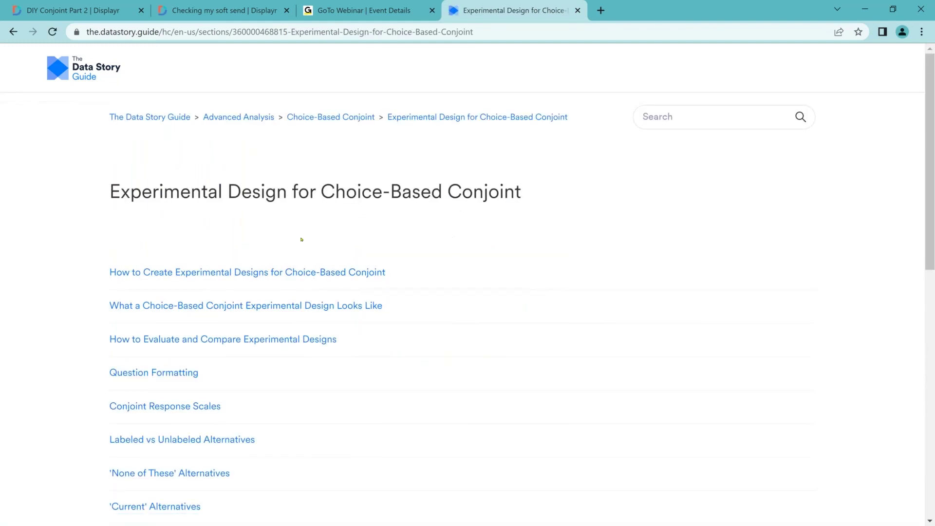
scroll(308, 250, down, 4)
scroll(308, 250, down, 6)
scroll(286, 336, up, 10)
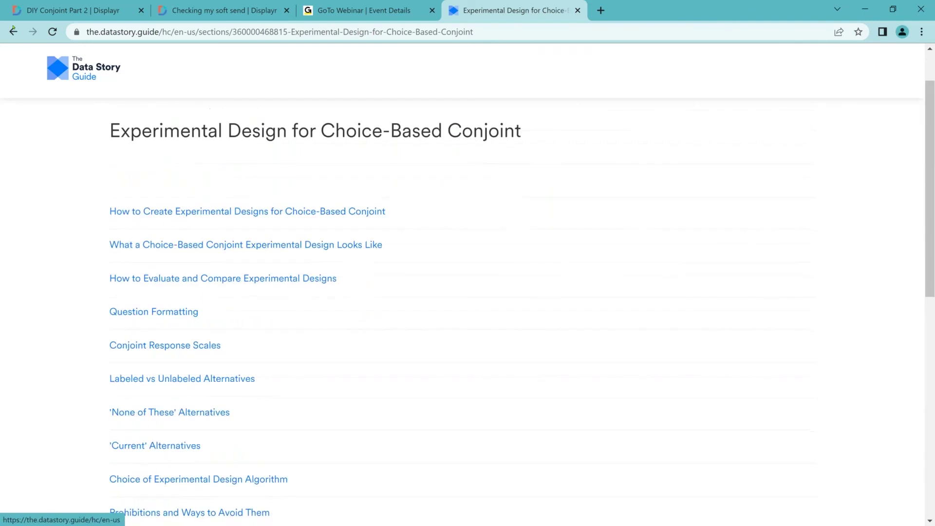
key(alt+Left)
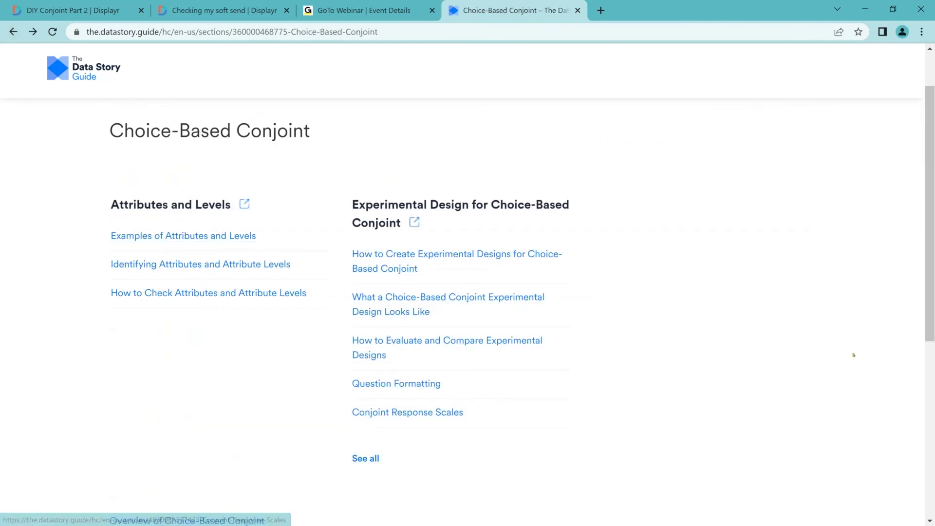